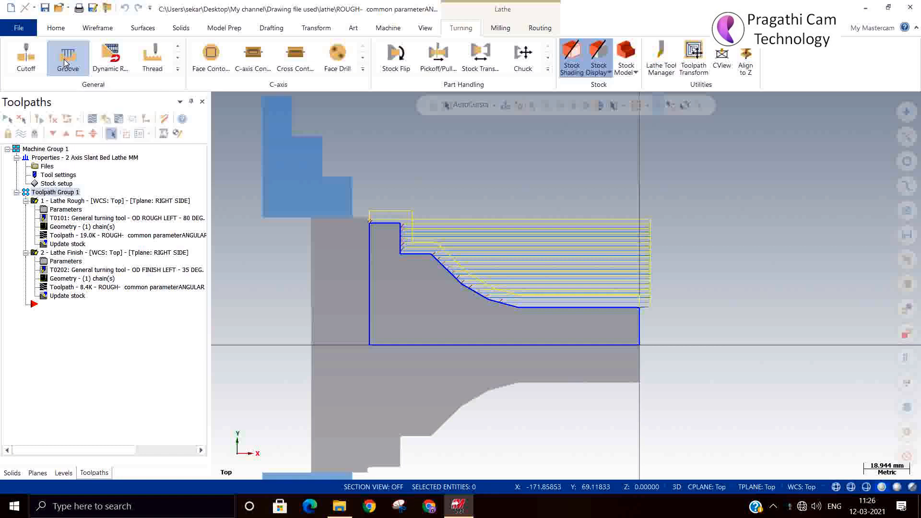
Create a Groove toolpath defined by 1 Point, picking a point on the part's long horizontal outer edge.
left_click(65, 59)
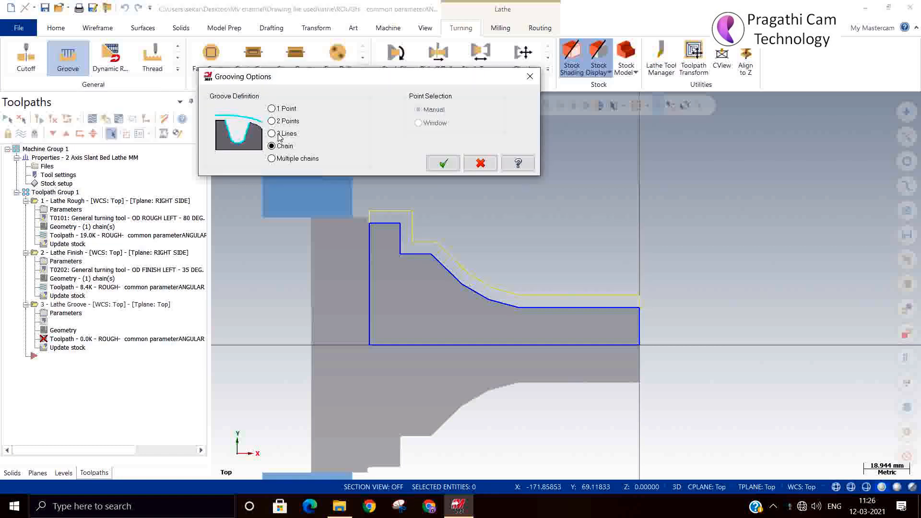
left_click(272, 109)
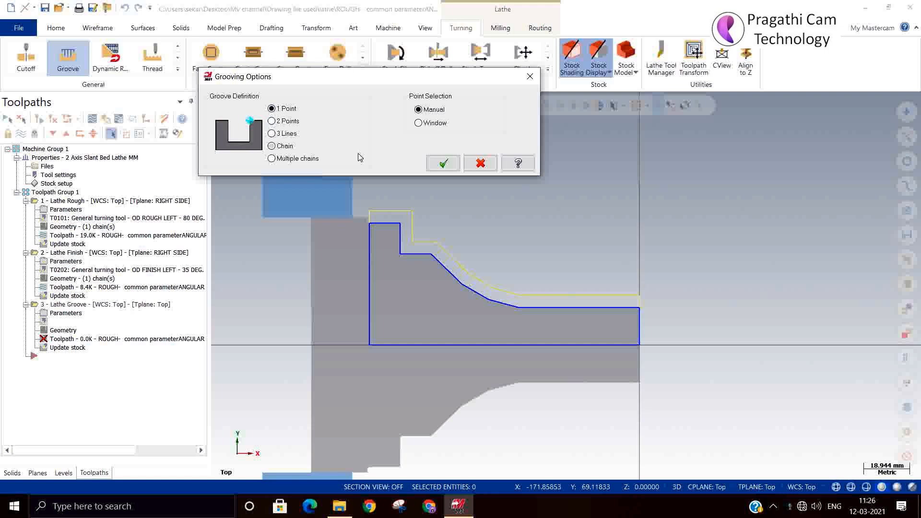
left_click(443, 165)
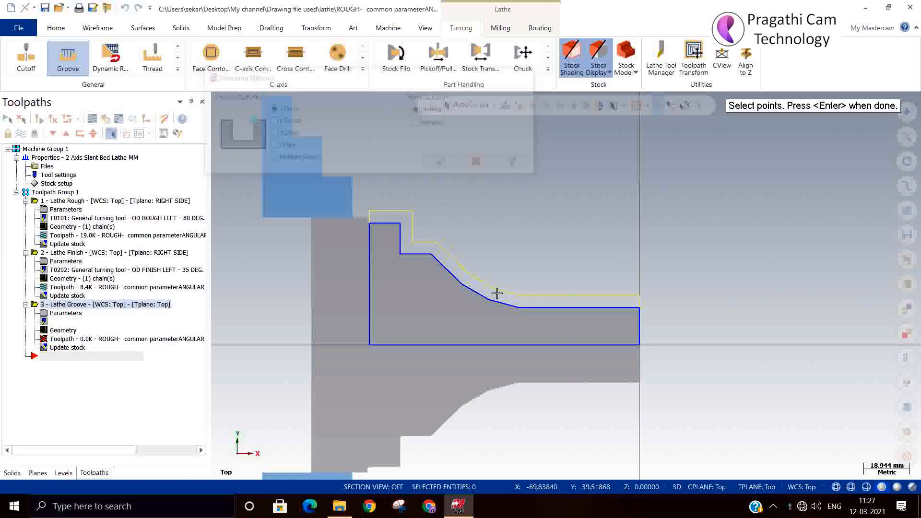
left_click(582, 310)
key("Return")
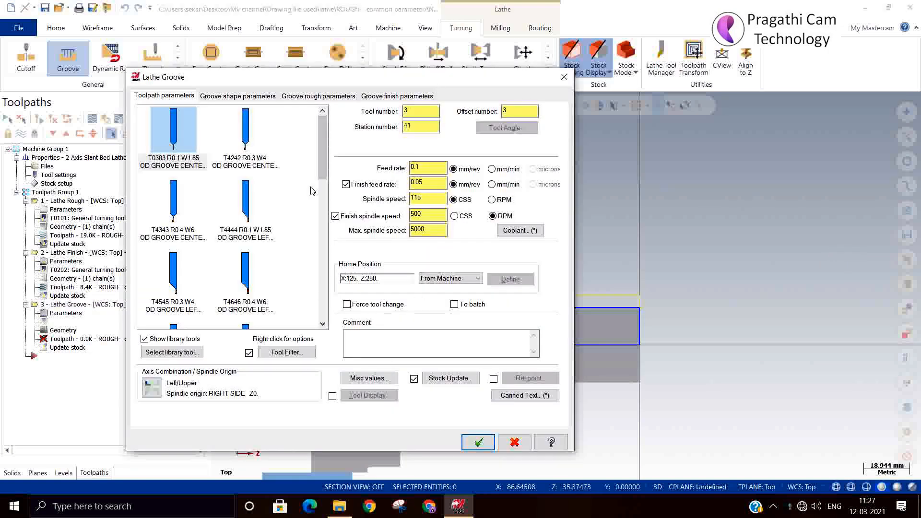
Examine the new groove's shape, rough and finish parameters, switching Rough and Finish off and back on.
left_click(225, 98)
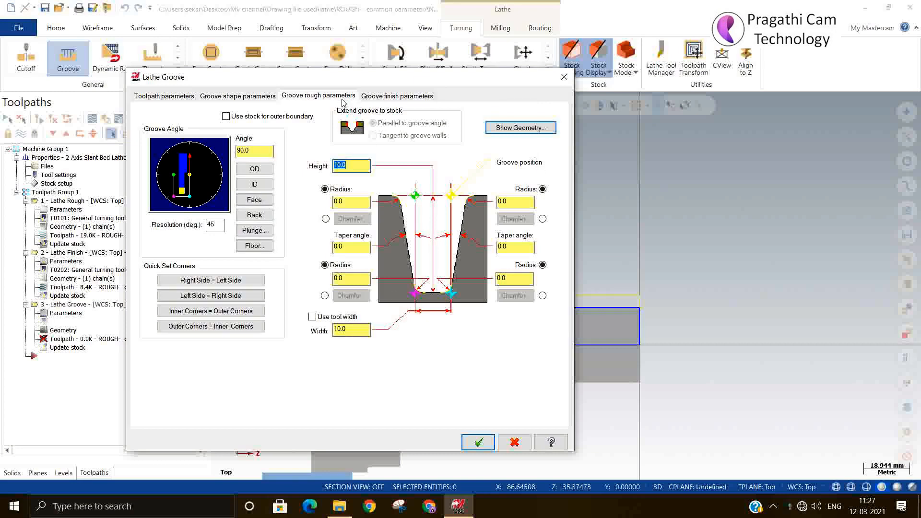
left_click(318, 96)
left_click_drag(396, 81, 573, 34)
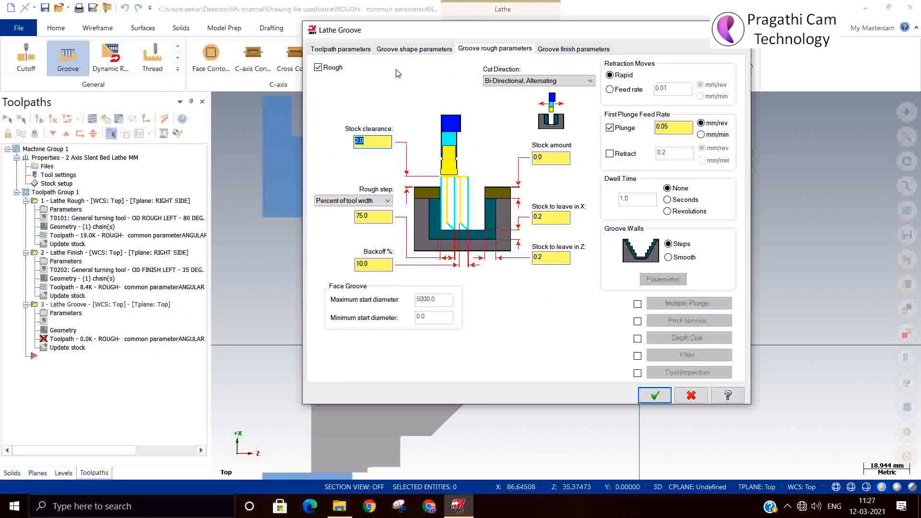
left_click(318, 68)
left_click(318, 67)
left_click(573, 49)
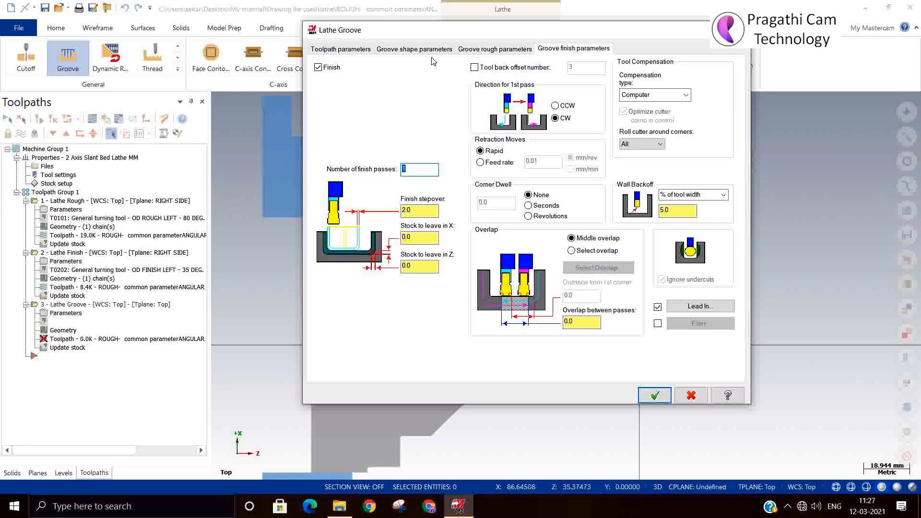
left_click(331, 69)
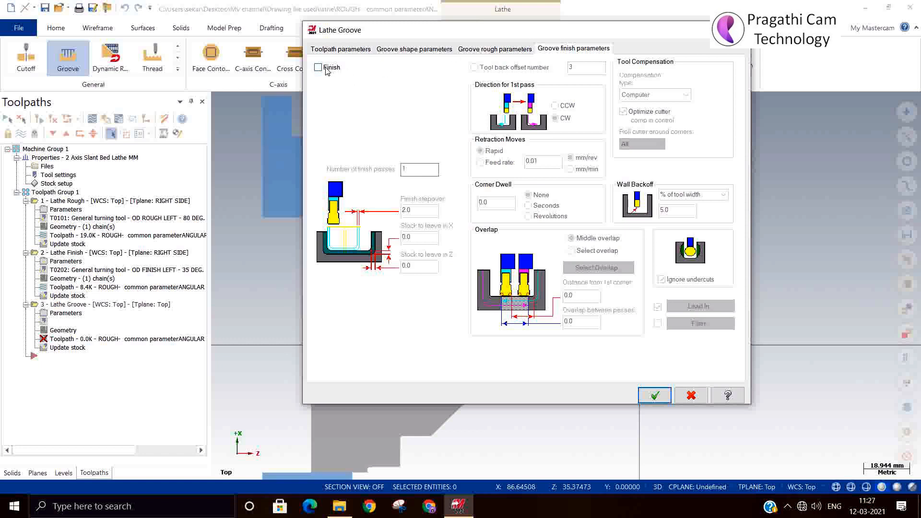
left_click(319, 68)
Try the Positive, Negative and bi-directional rough cut directions, ending on Bi-Directional, Alternating.
left_click(494, 49)
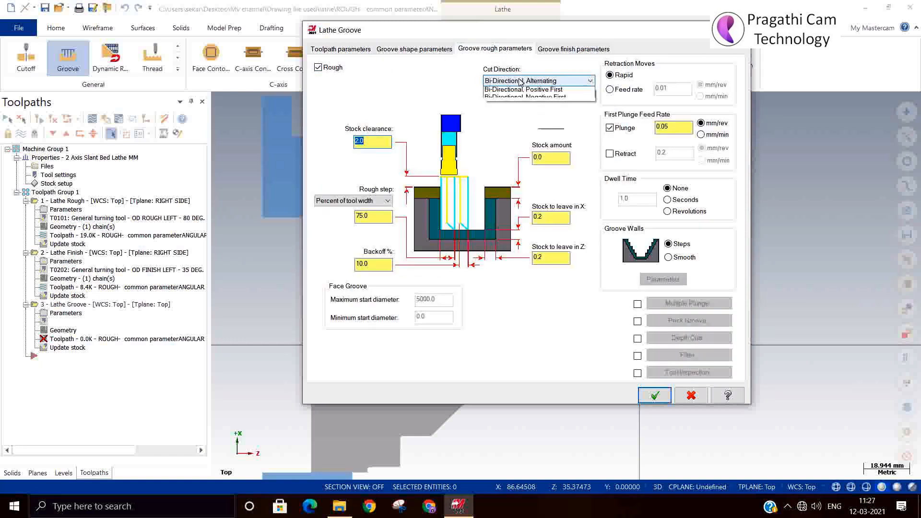
left_click(520, 82)
left_click(509, 93)
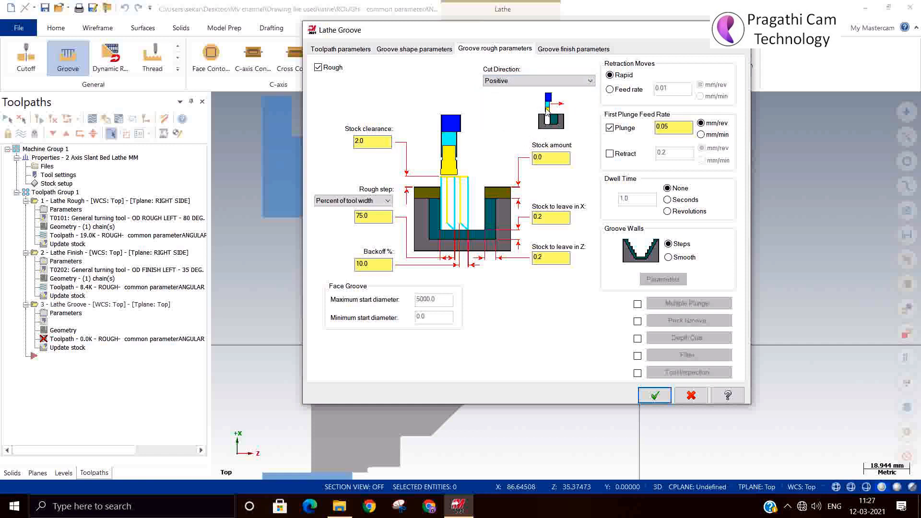
left_click(528, 84)
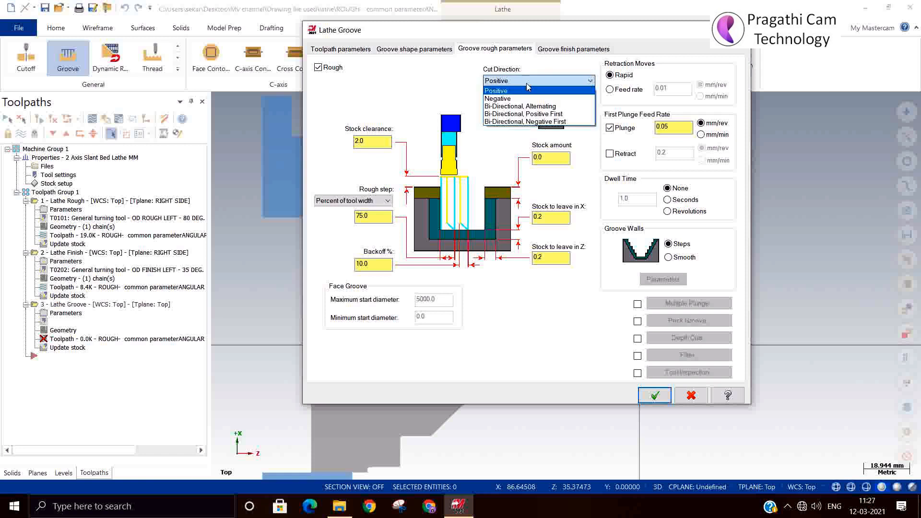
left_click(513, 96)
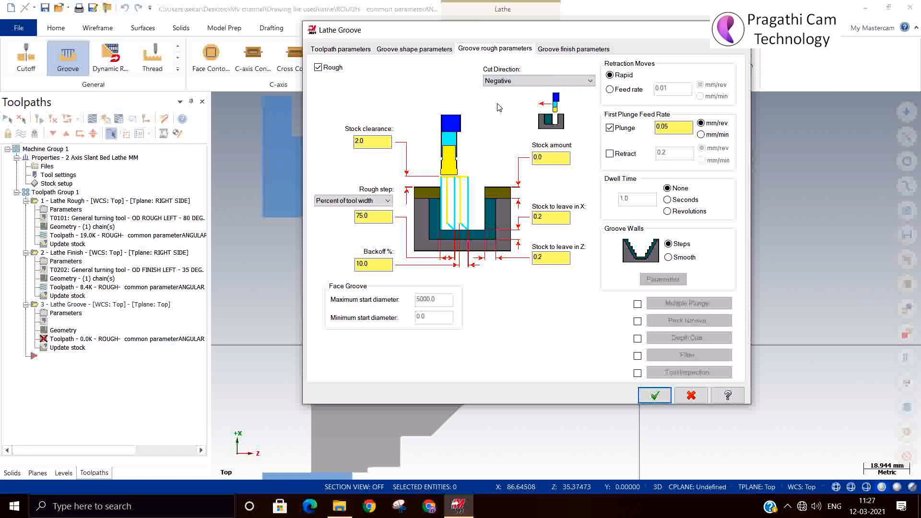
left_click(511, 83)
left_click(512, 106)
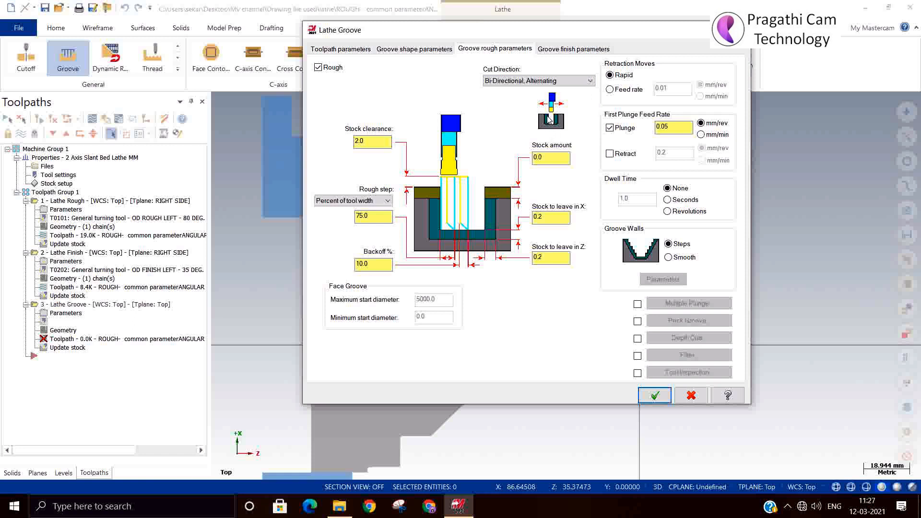
left_click(522, 82)
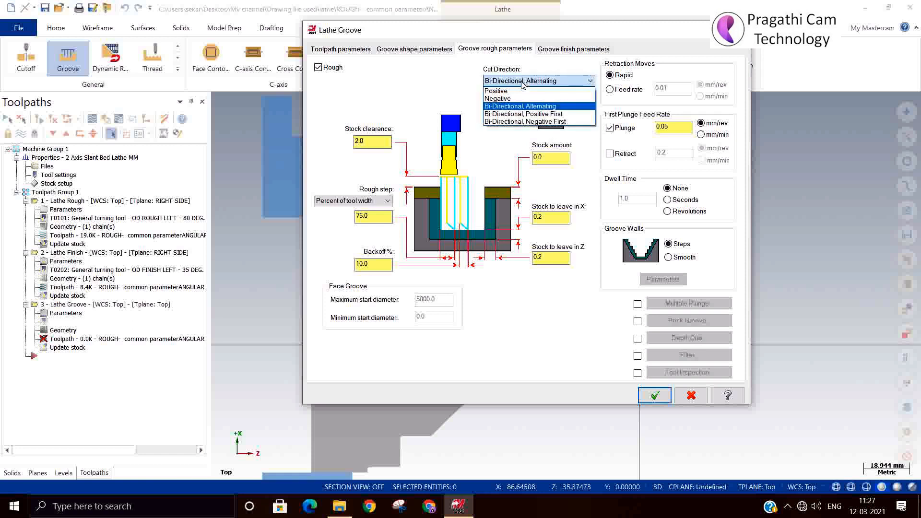
left_click(521, 115)
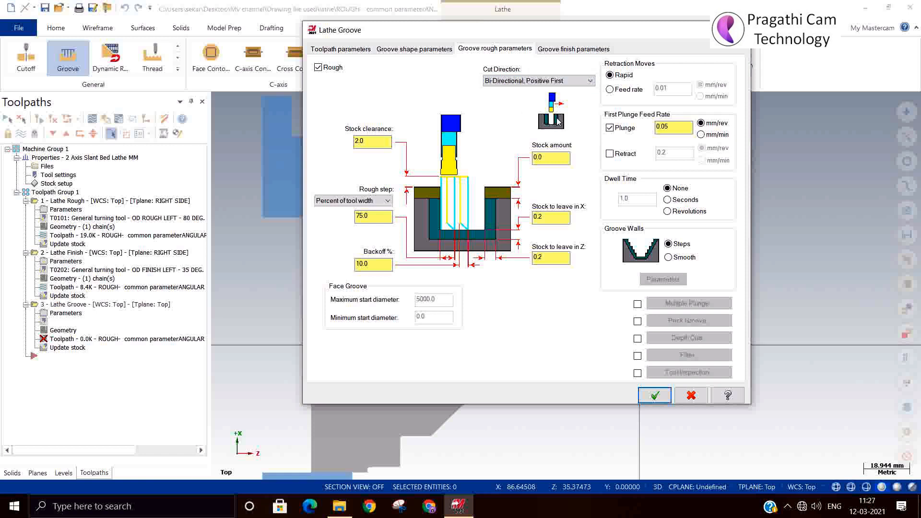
left_click(533, 81)
left_click(526, 122)
left_click(530, 82)
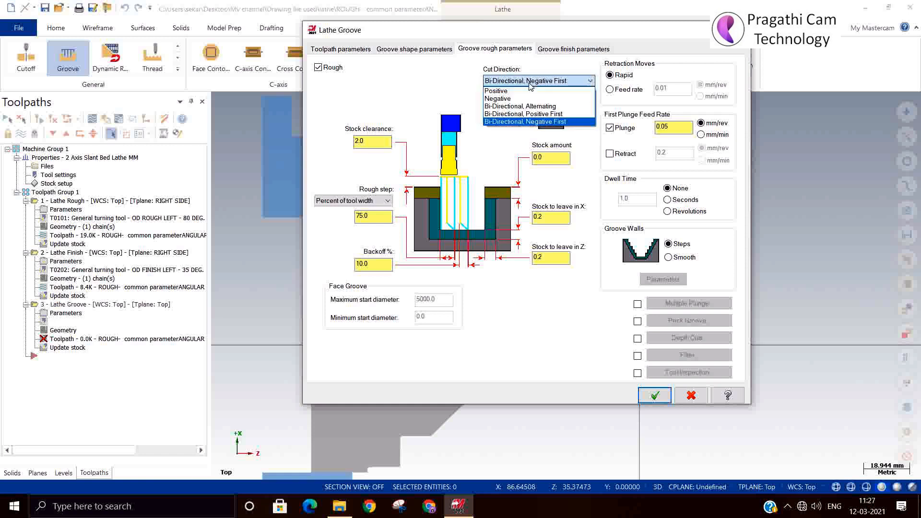
left_click(518, 106)
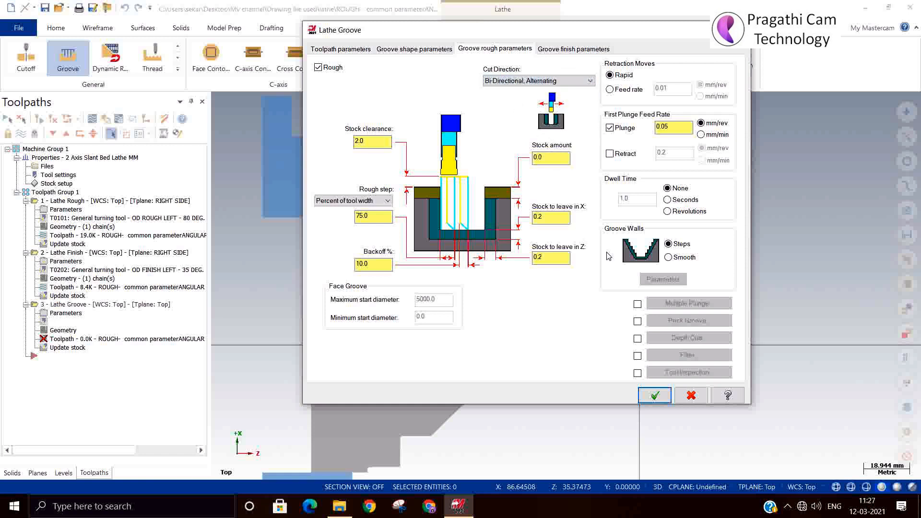
Set the rough step to 50 percent of tool width and the dwell time to Seconds, and generate the groove.
double_click(388, 140)
left_click_drag(384, 219, 355, 221)
type("50.0")
left_click(377, 264)
left_click_drag(376, 265, 334, 262)
left_click(549, 259)
left_click(547, 257)
left_click(673, 203)
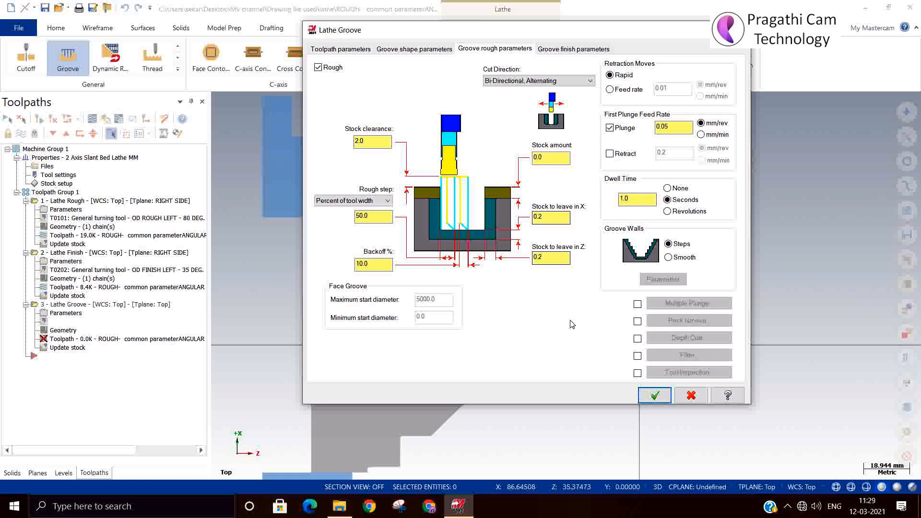
left_click(655, 395)
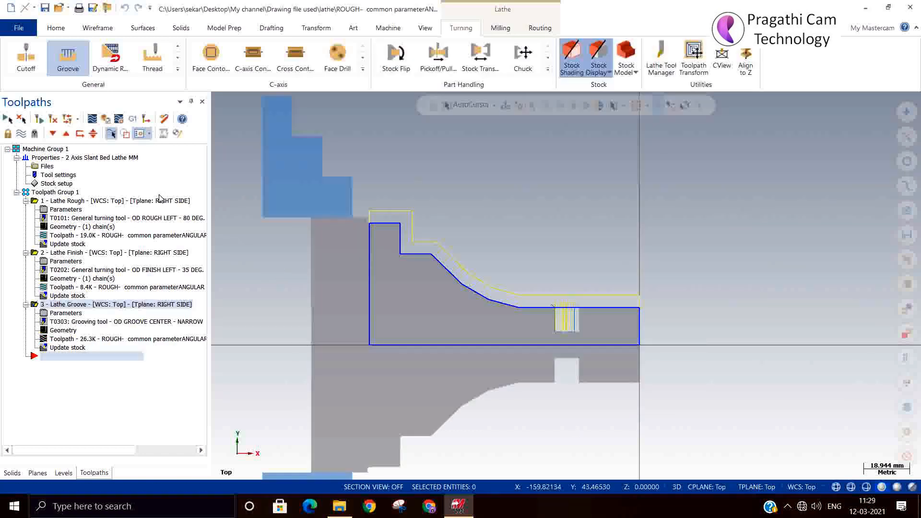
Play the backplot of the groove toolpath with alternating cuts, and close it.
left_click(91, 119)
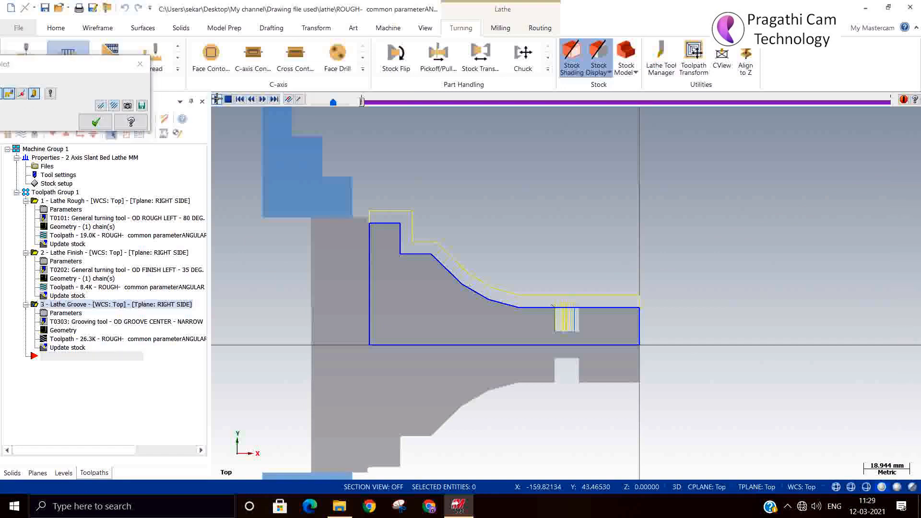
left_click(217, 99)
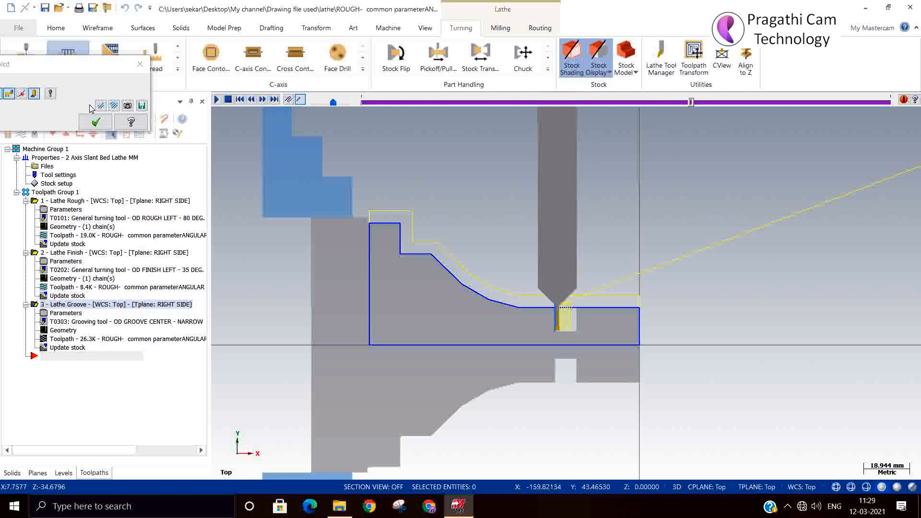
left_click(96, 122)
Change the groove's rough cut direction to Positive and regenerate the toolpath.
left_click(83, 313)
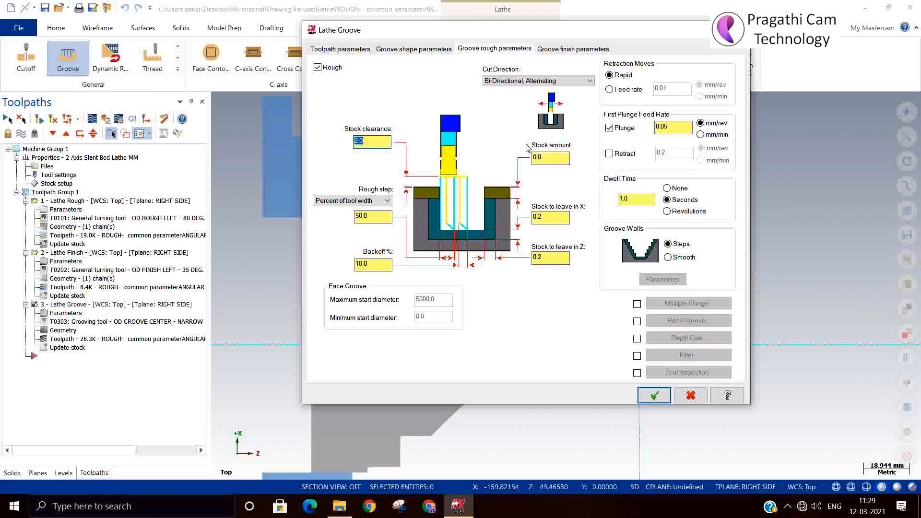
left_click(542, 80)
left_click(503, 88)
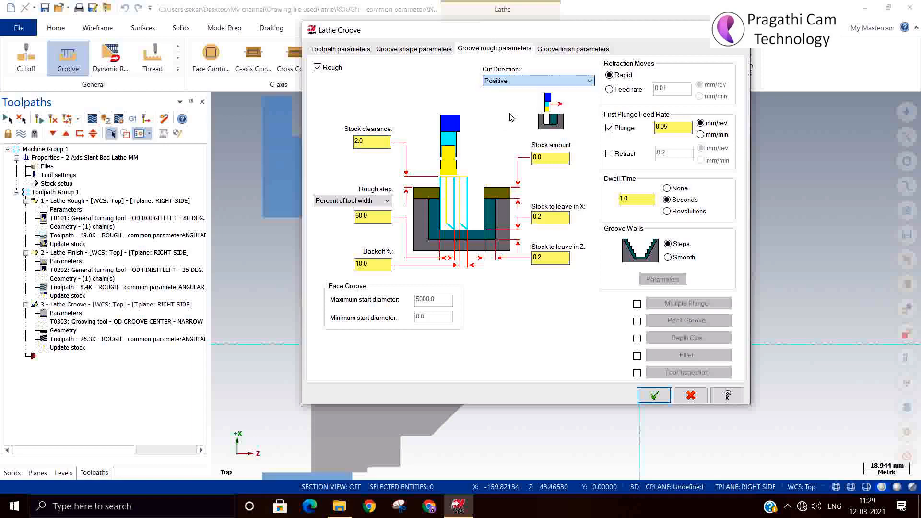
left_click(652, 395)
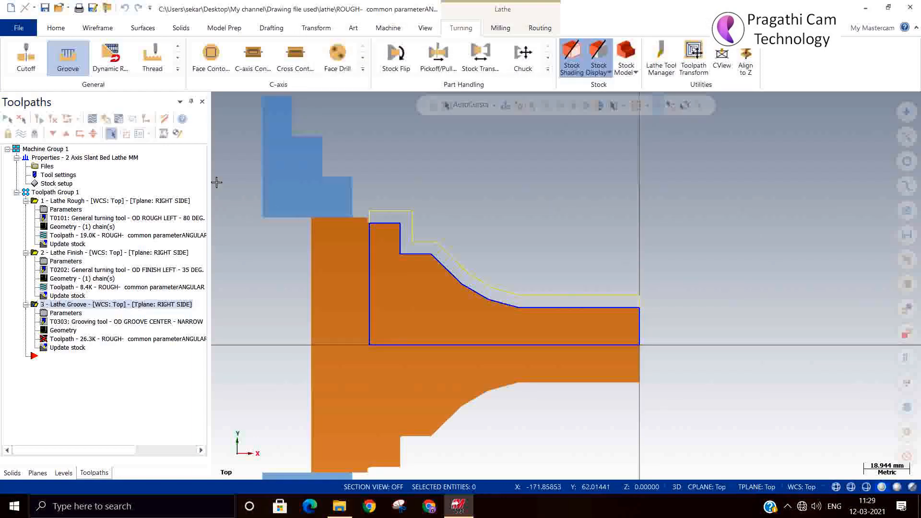
left_click(65, 120)
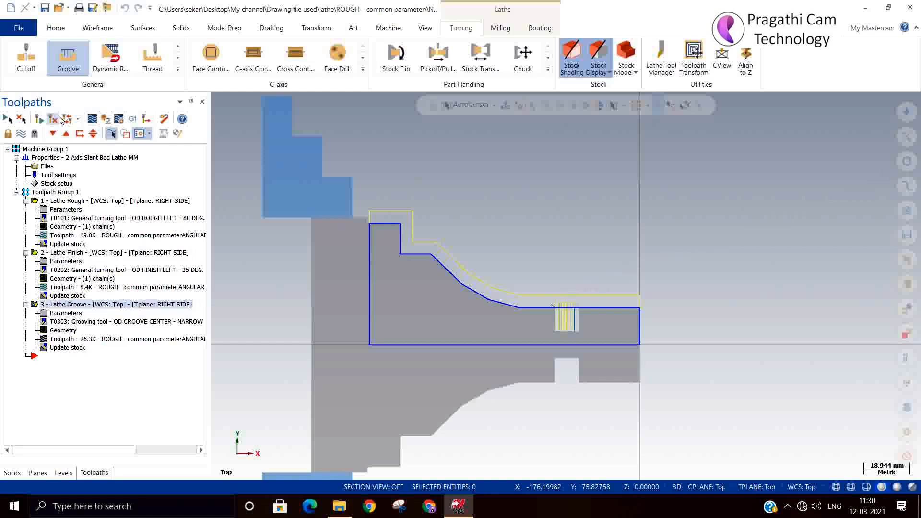
Backplot the regenerated groove toolpath to check the positive-direction cuts, and close it.
left_click(90, 120)
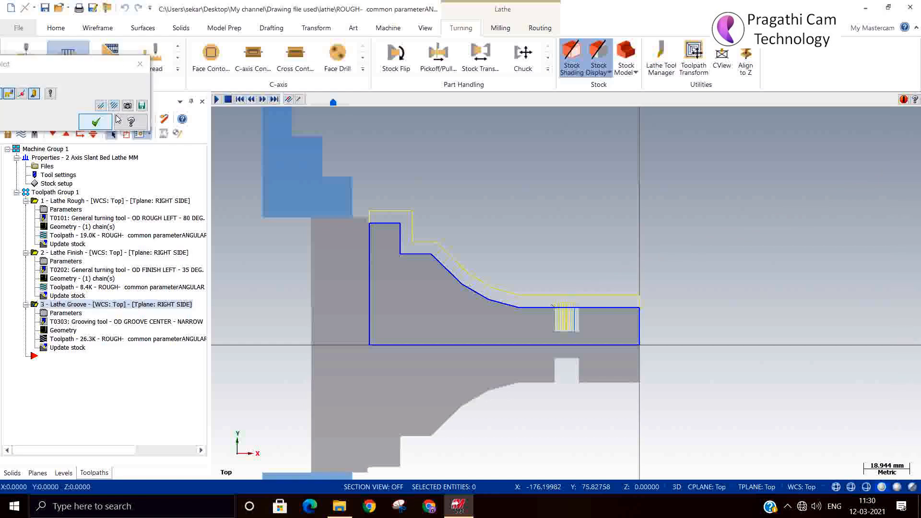
left_click(215, 100)
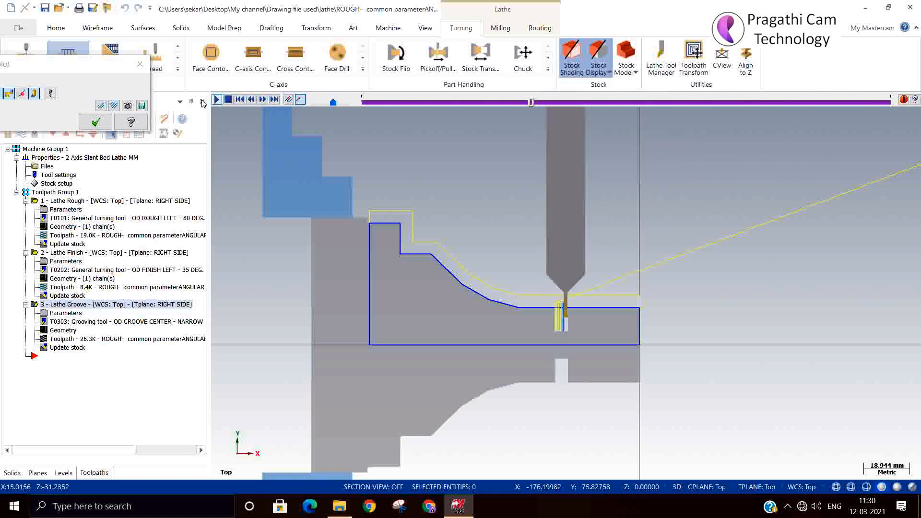
left_click(96, 122)
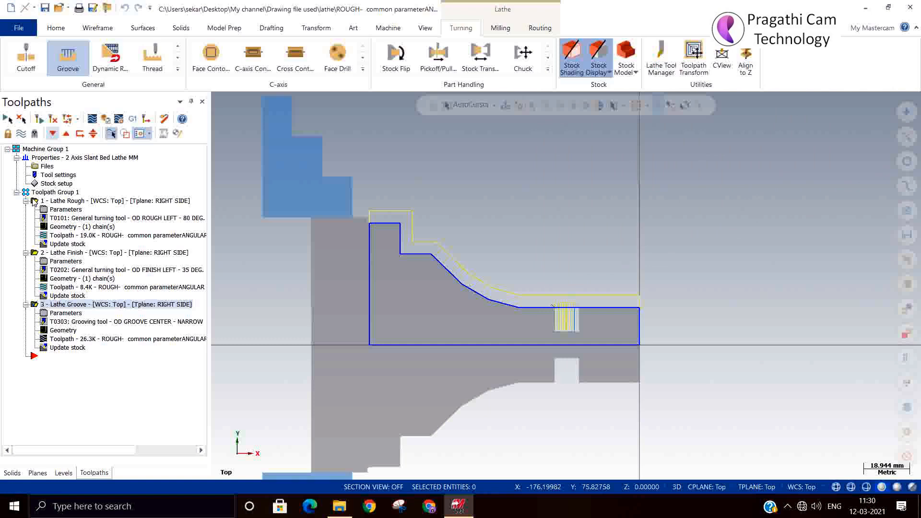
Set the taper angle of both groove walls to 5 degrees and regenerate the groove toolpath.
left_click(45, 314)
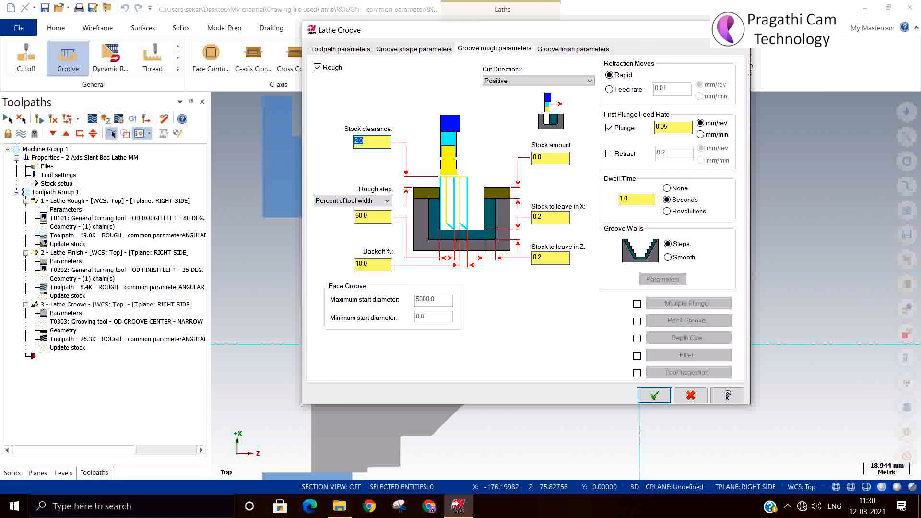
key("Return")
left_click(64, 314)
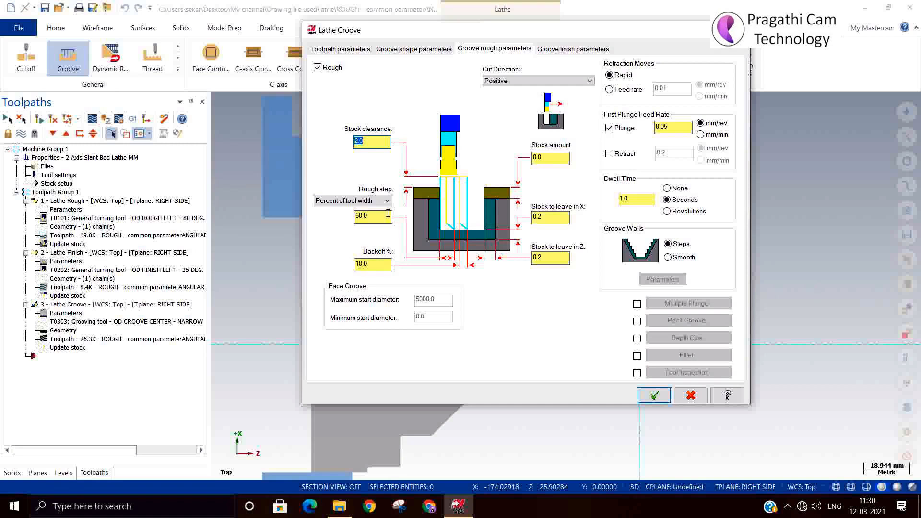
left_click(395, 50)
left_click(534, 202)
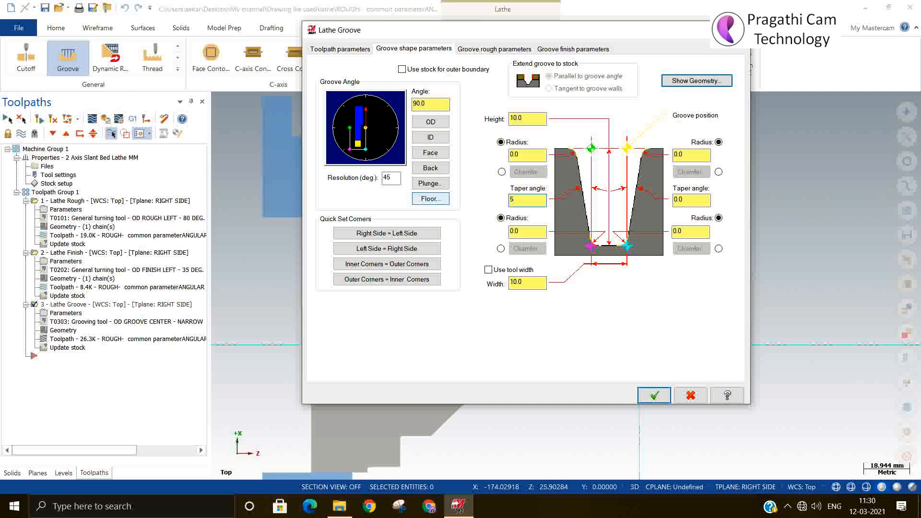
left_click(681, 200)
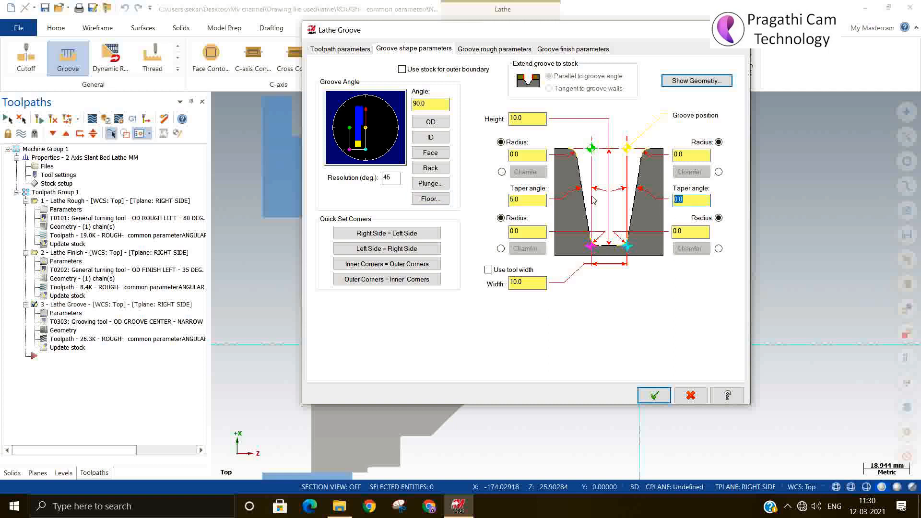
type("5")
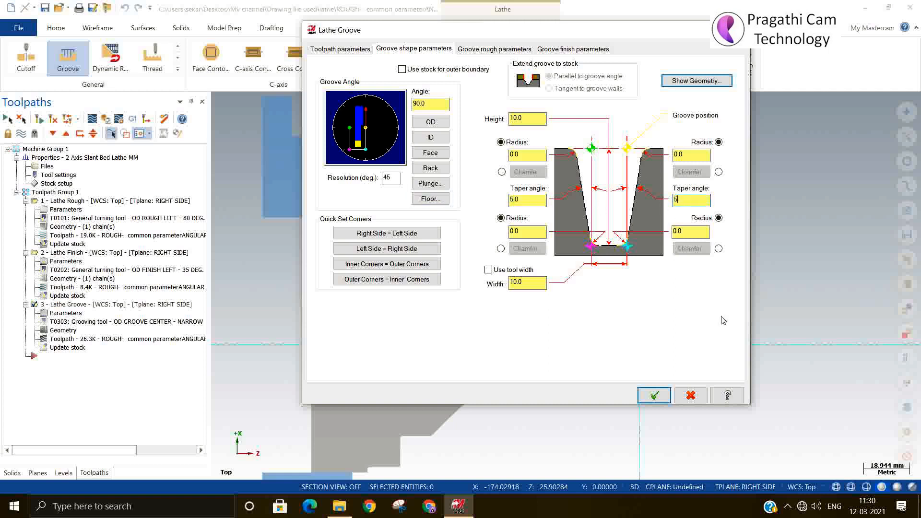
left_click(645, 395)
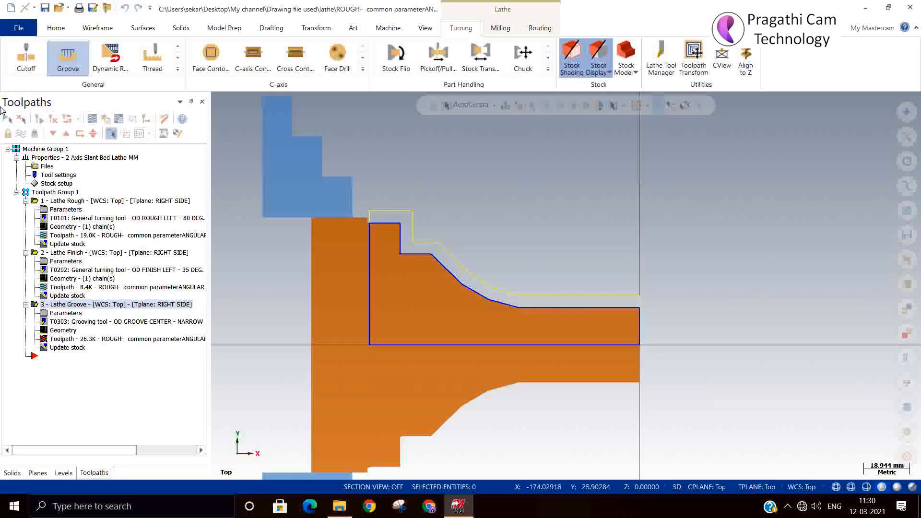
left_click(52, 119)
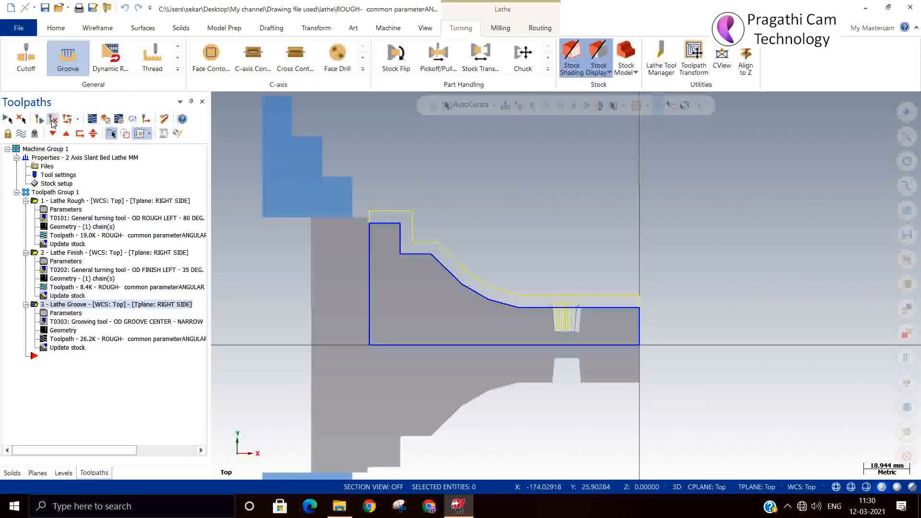
Regenerate and backplot the groove toolpath to check the cuts on the tapered walls, and close the backplot.
scroll(623, 346, "up", 5)
scroll(525, 290, "up", 4)
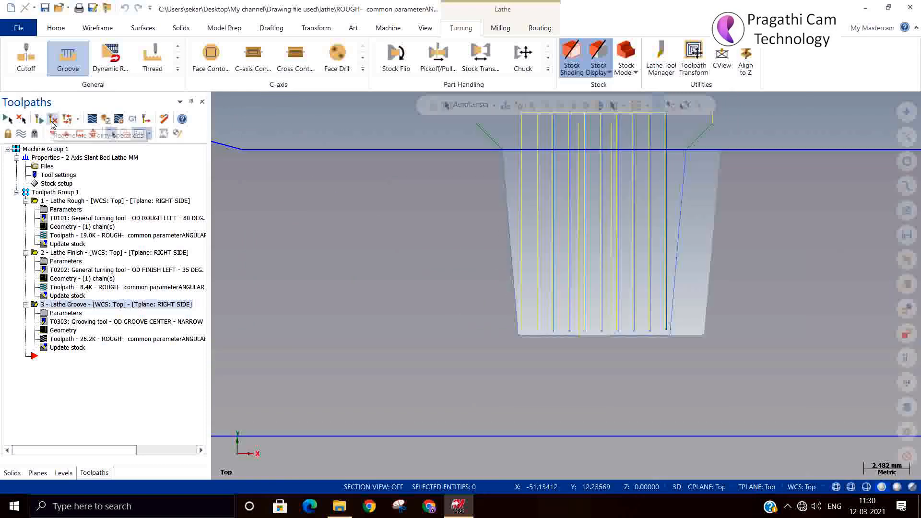
left_click(52, 120)
left_click(537, 283)
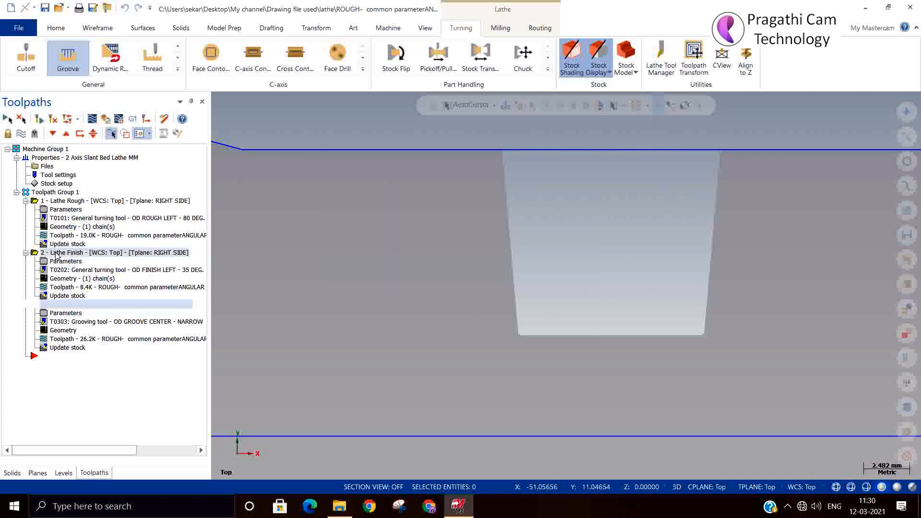
left_click(64, 305)
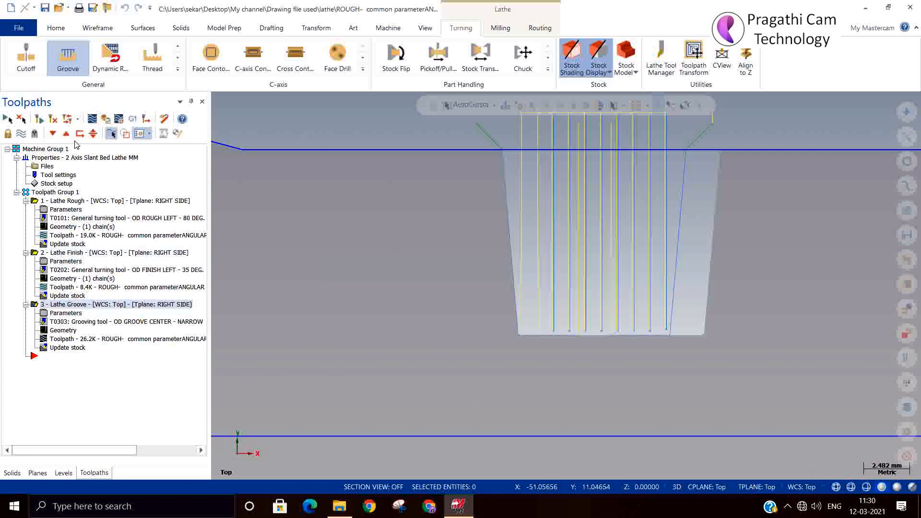
left_click(92, 119)
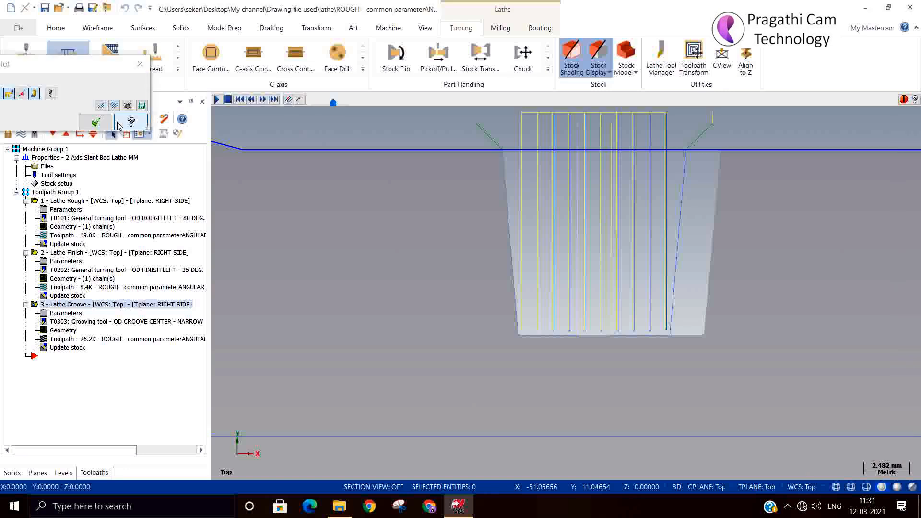
left_click(216, 99)
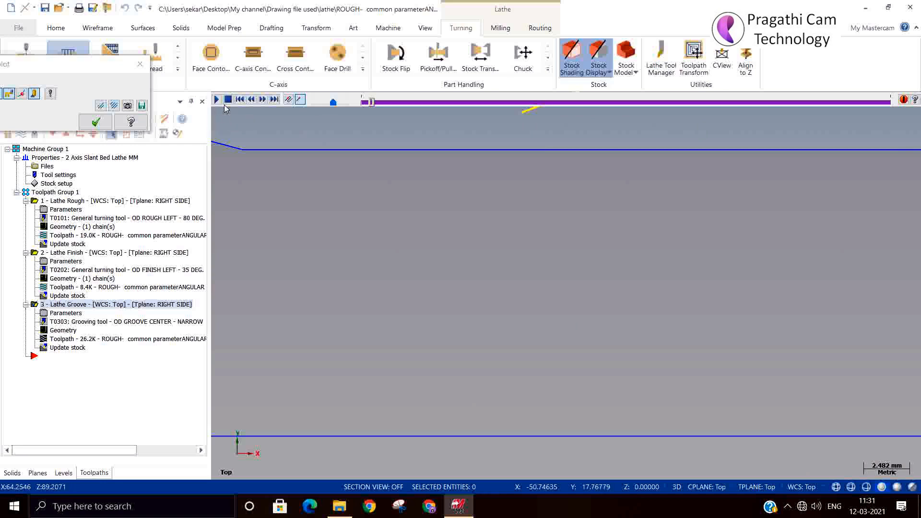
scroll(432, 333, "down", 4)
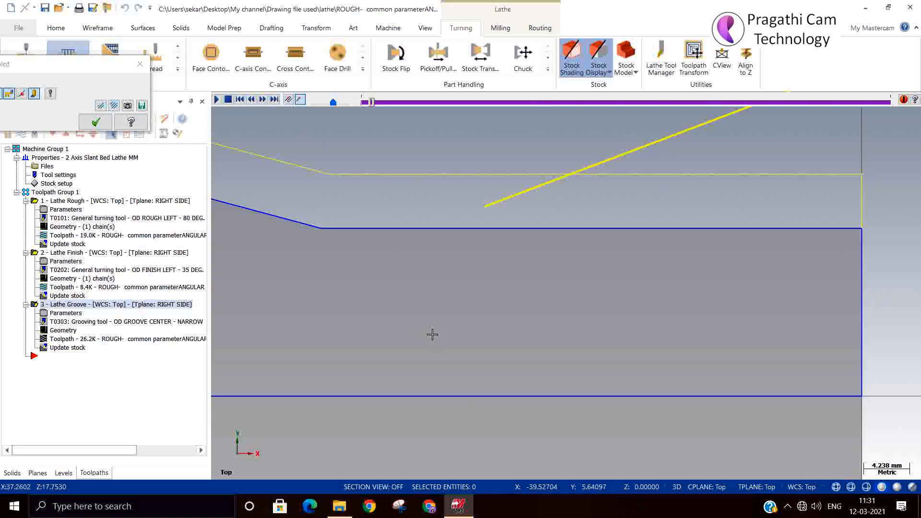
scroll(432, 334, "up", 2)
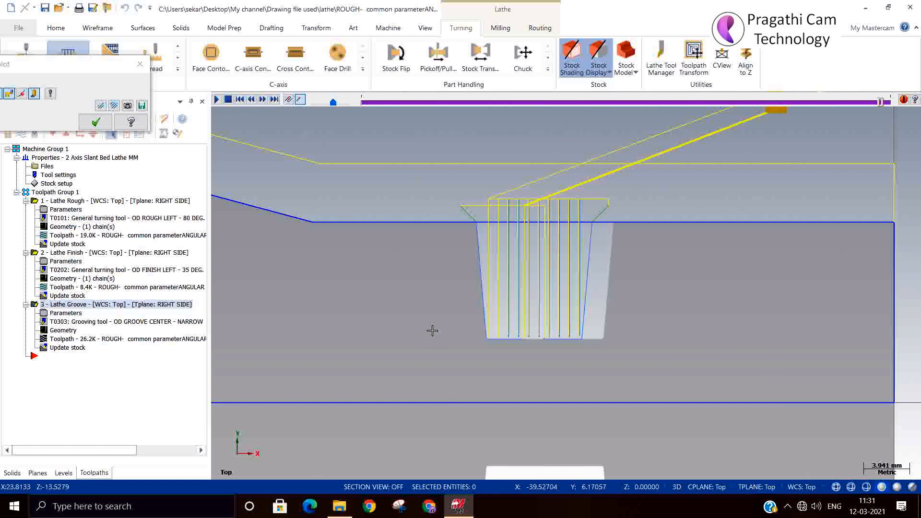
left_click(96, 122)
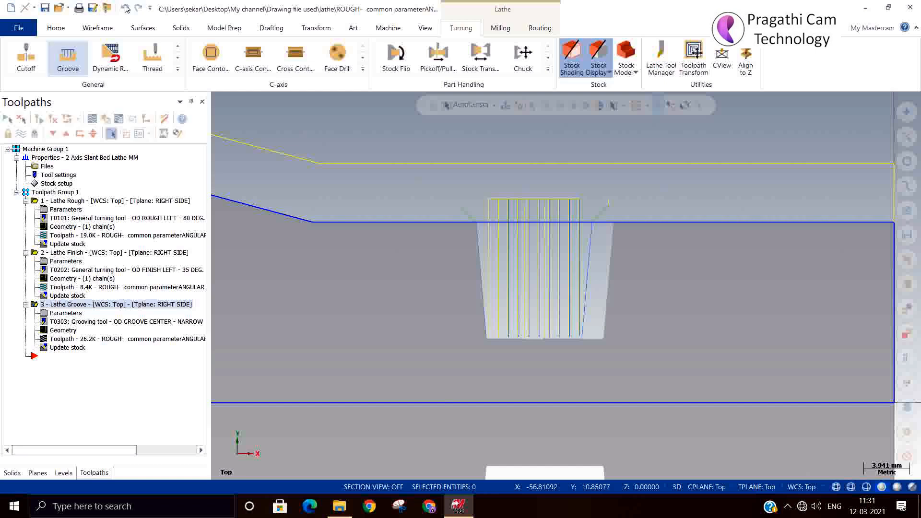
Enable depth cuts in the groove's rough parameters with a depth per pass of 2.0, and regenerate the toolpath.
left_click(66, 313)
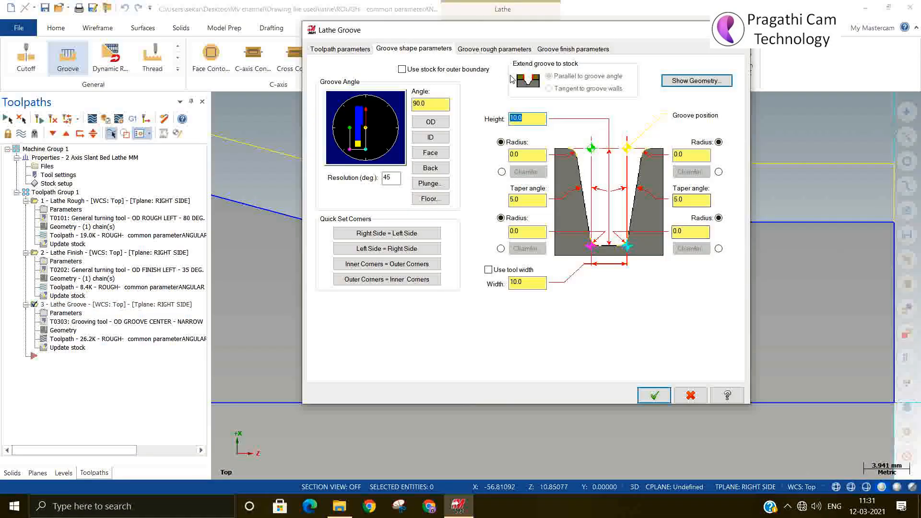
left_click(494, 48)
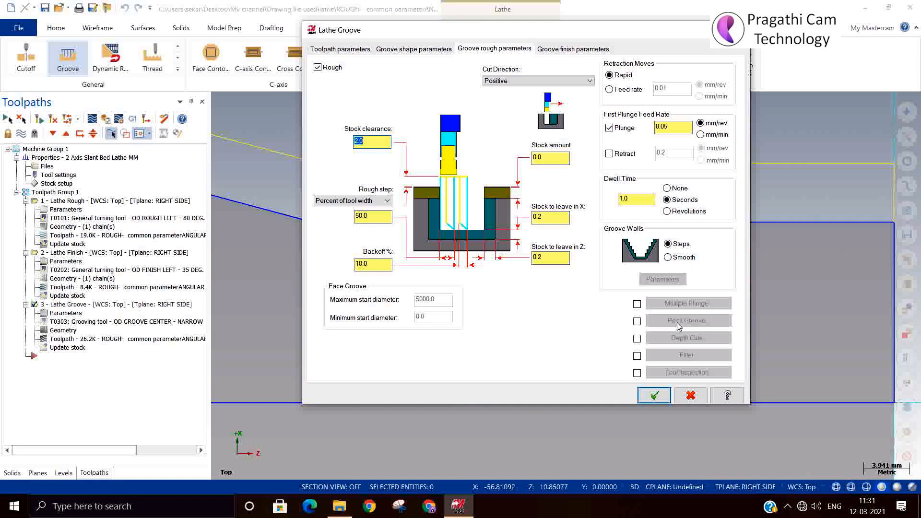
left_click(638, 340)
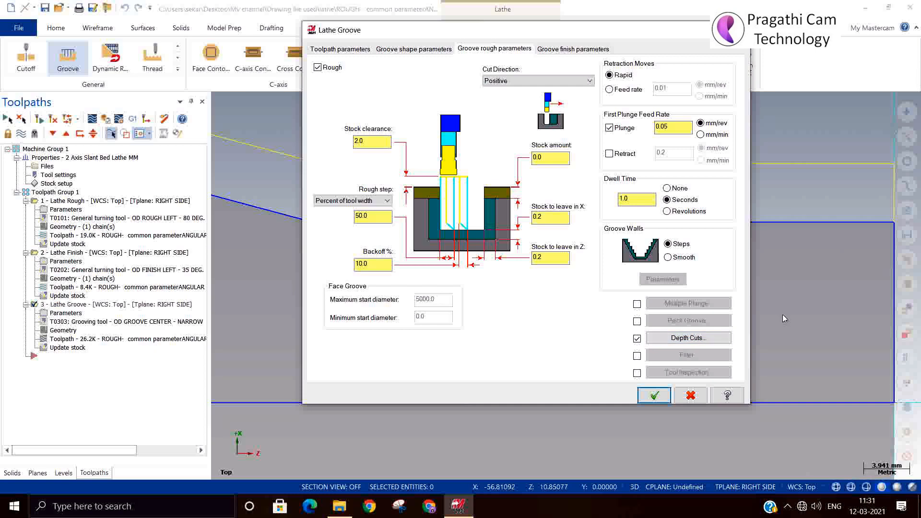
left_click(695, 338)
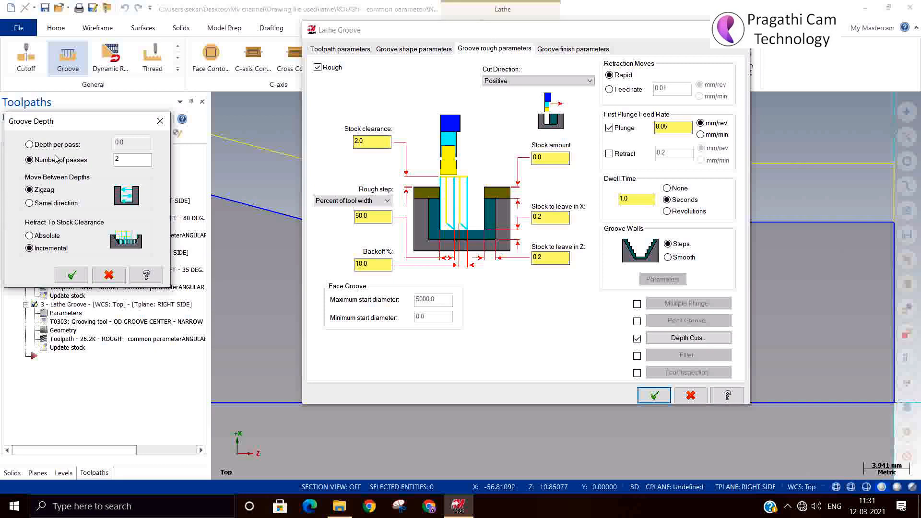
left_click(54, 145)
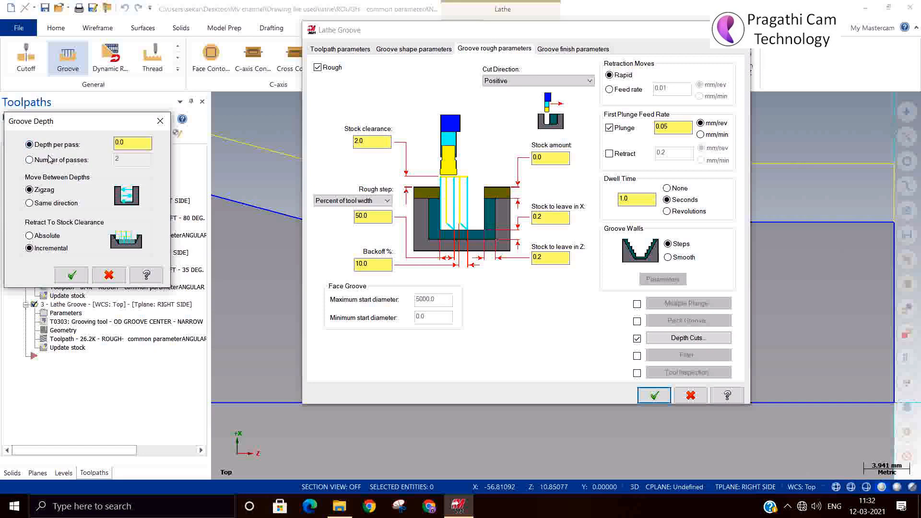
left_click(50, 160)
left_click(72, 146)
left_click(72, 275)
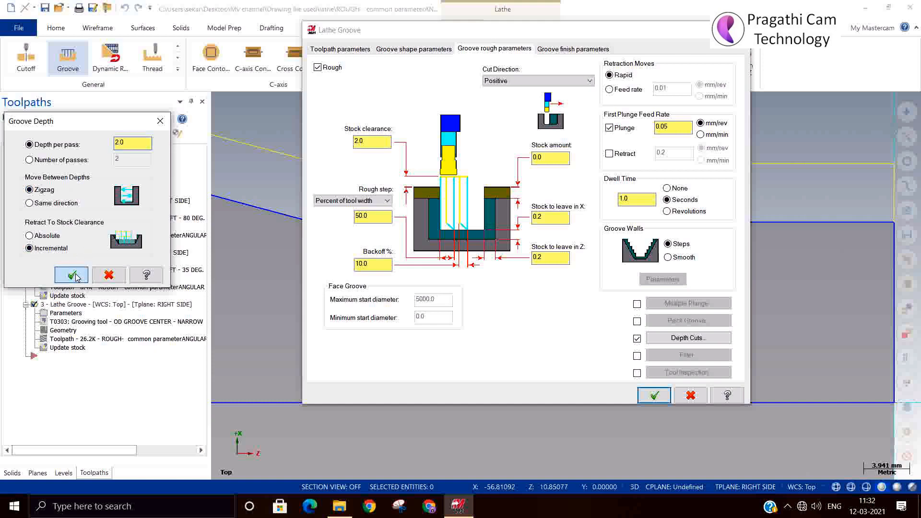
left_click(657, 397)
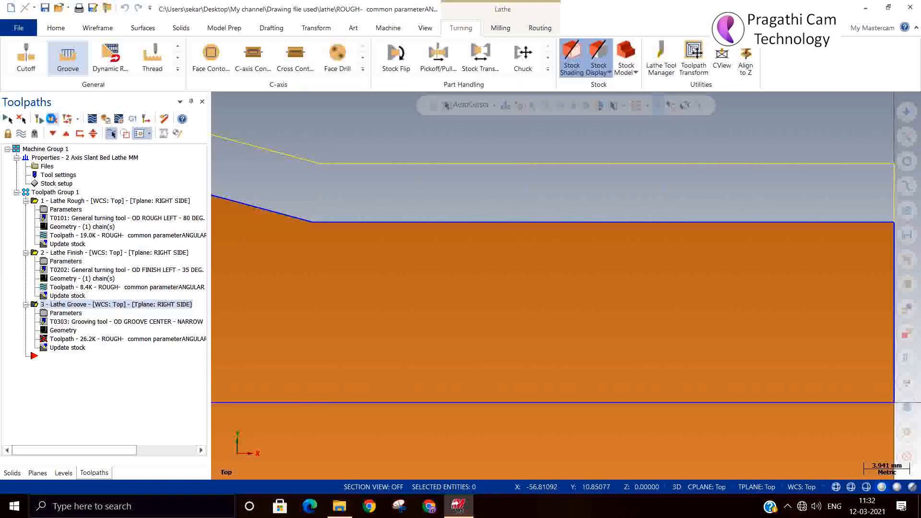
left_click(52, 119)
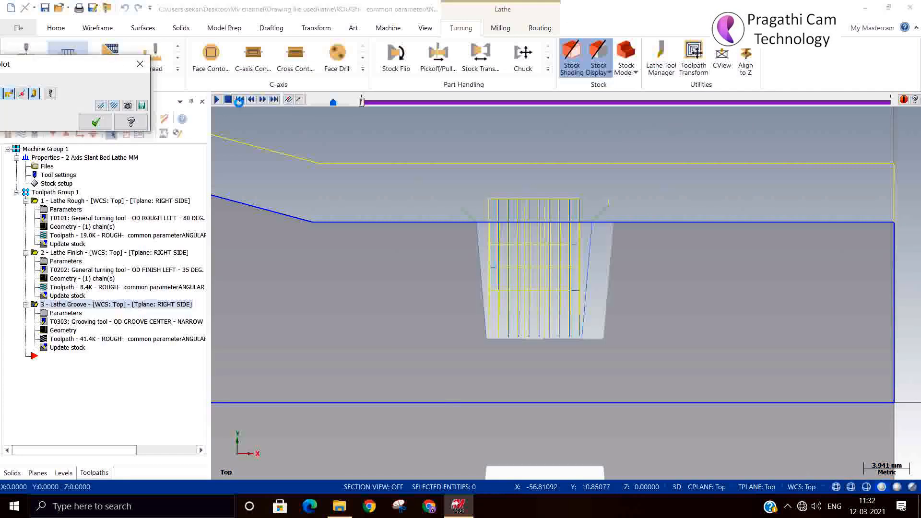
Play the backplot of the groove toolpath to examine the depth cuts, and close it.
left_click(218, 100)
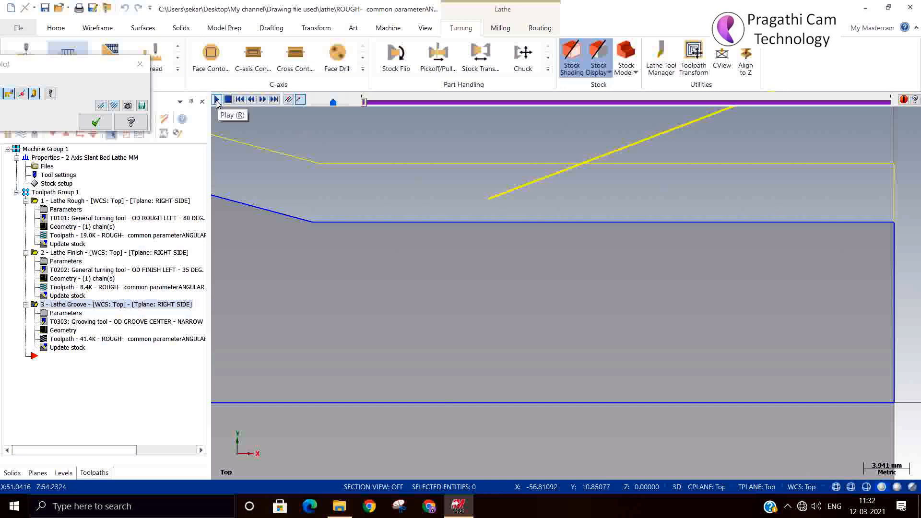
scroll(487, 314, "down", 2)
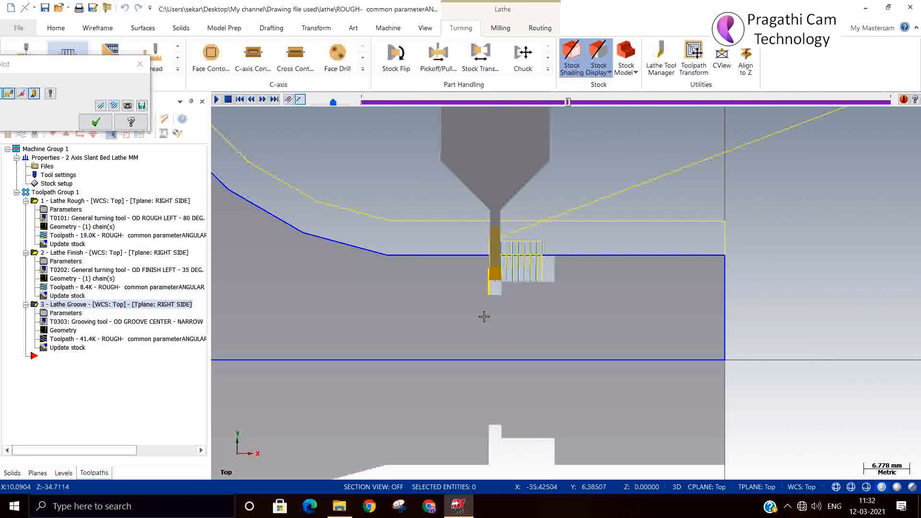
scroll(484, 314, "up", 2)
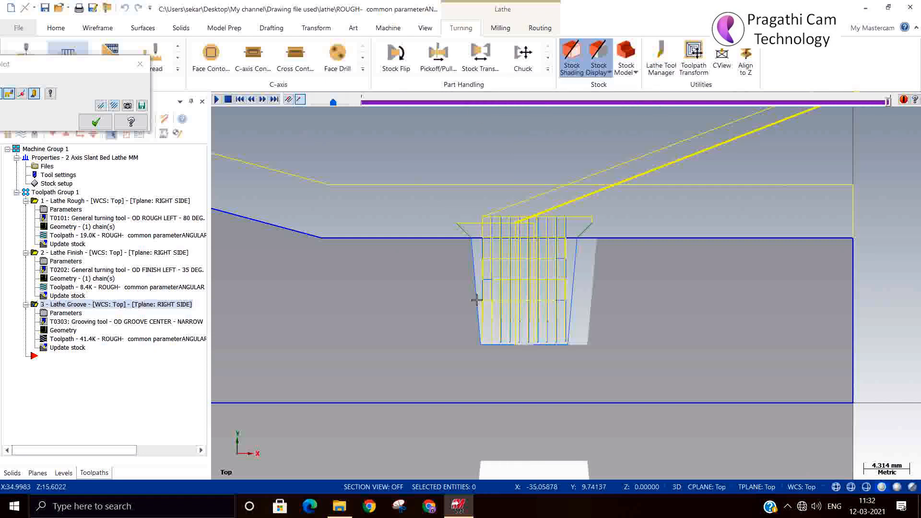
left_click(95, 122)
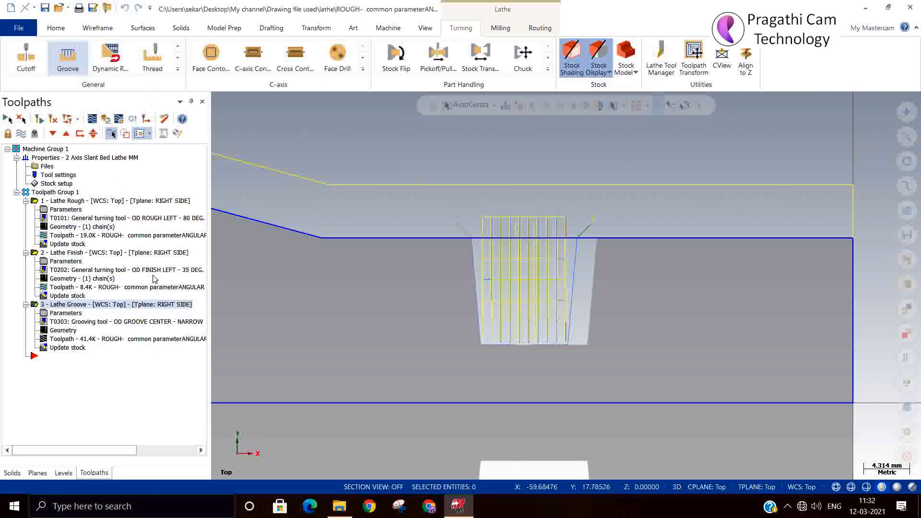
Examine the insert style and dimensions in the grooving tool's definition, and cancel out of it.
left_click(46, 320)
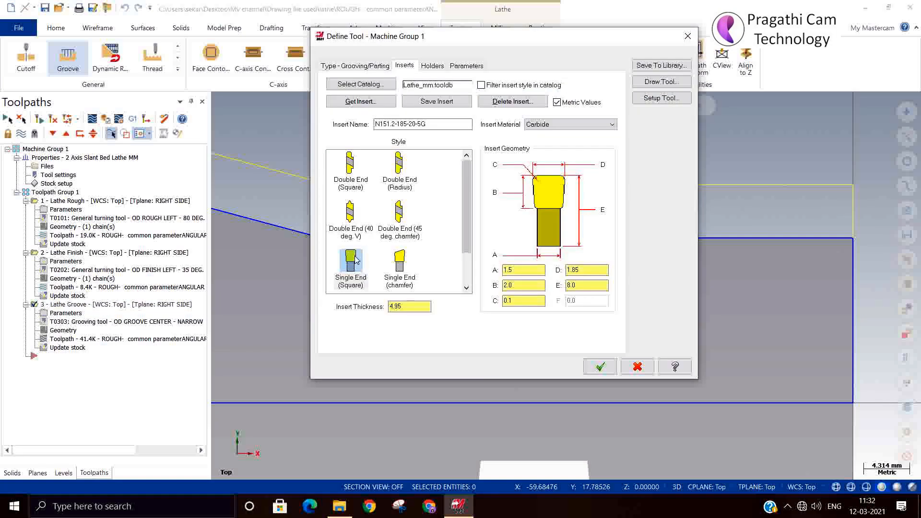
left_click(636, 366)
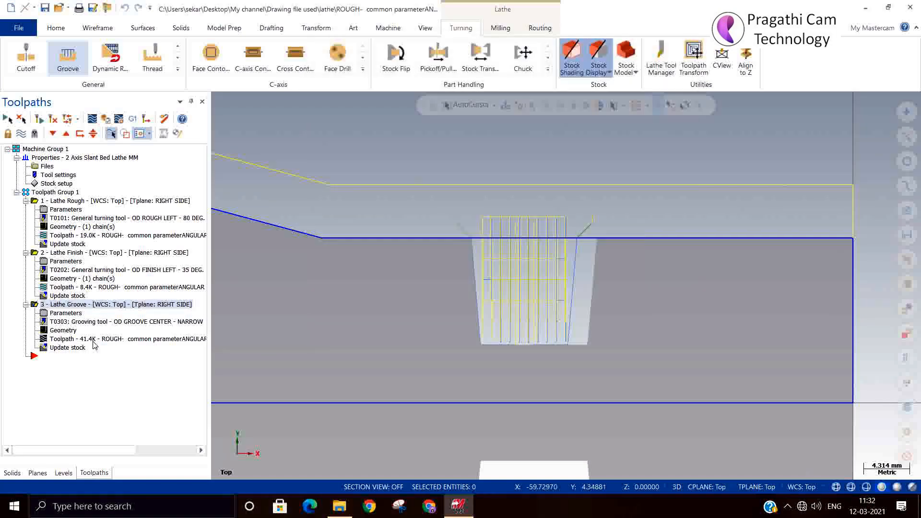
left_click(56, 324)
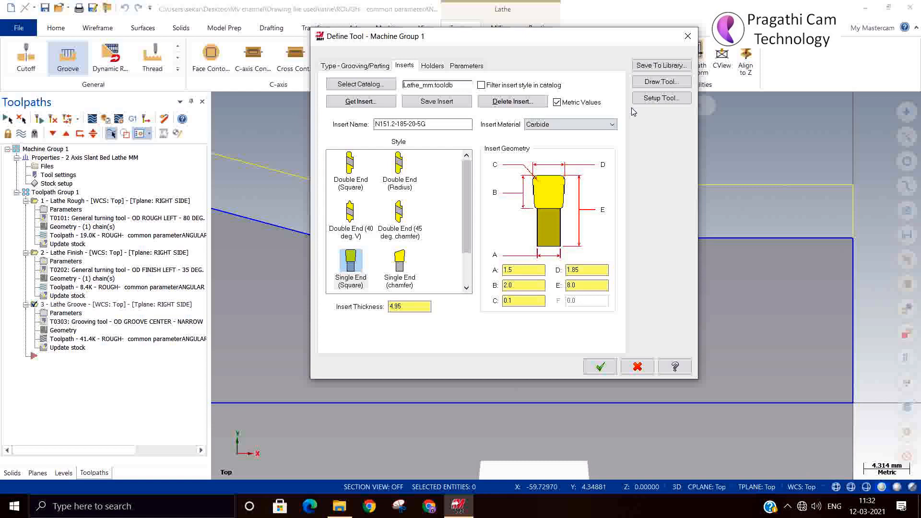
left_click(637, 366)
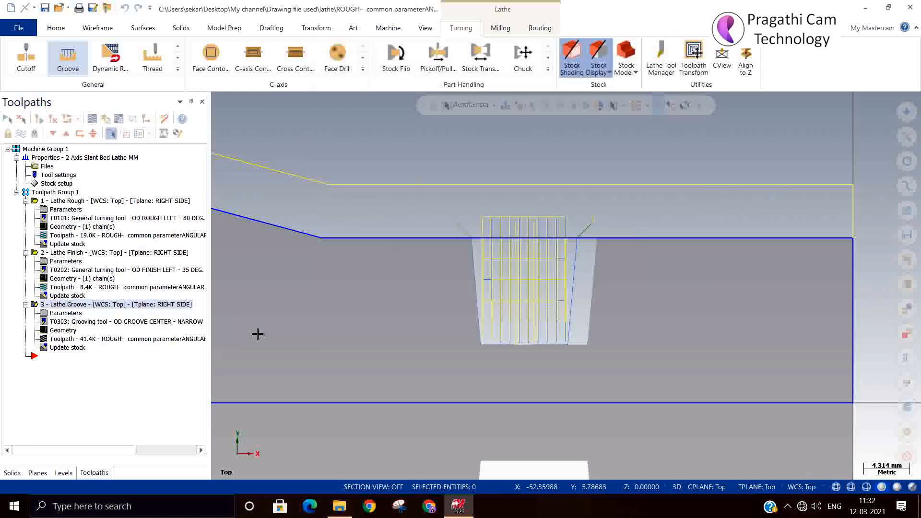
Switch the groove walls to Smooth in the rough parameters and regenerate the groove toolpath.
left_click(72, 315)
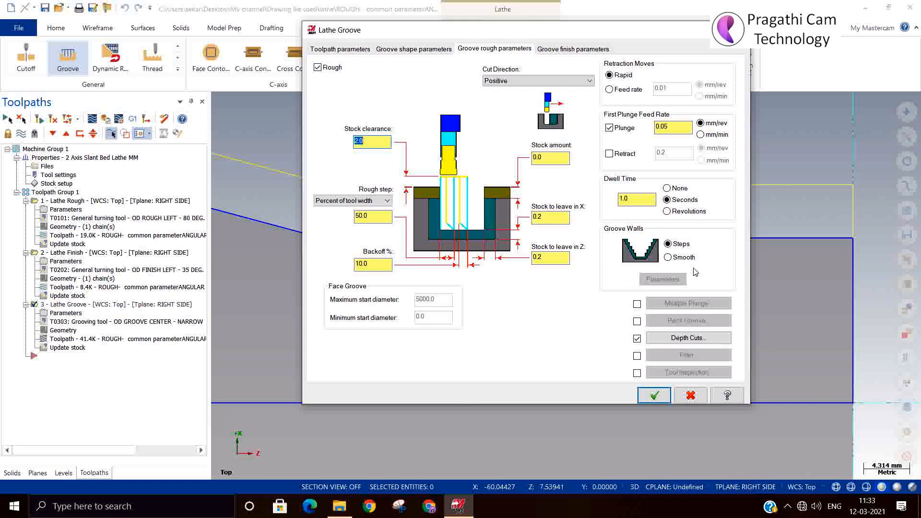
left_click(686, 261)
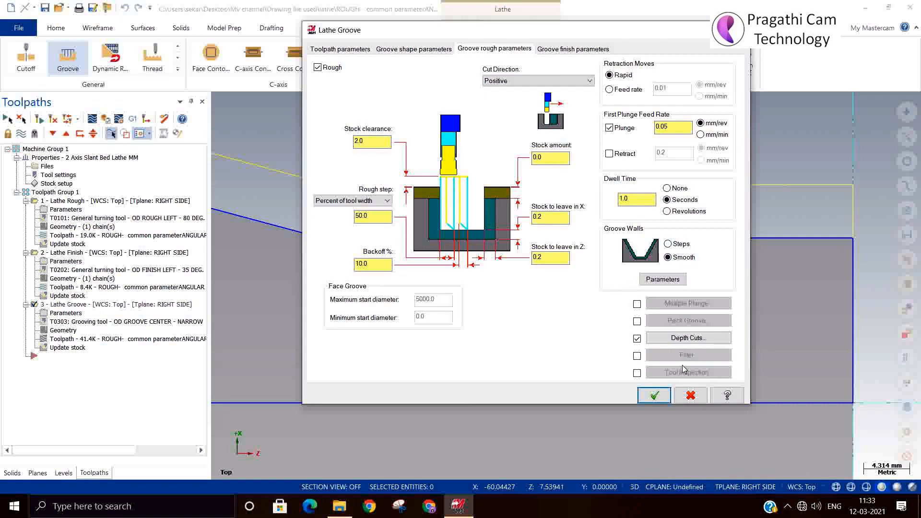
left_click(653, 395)
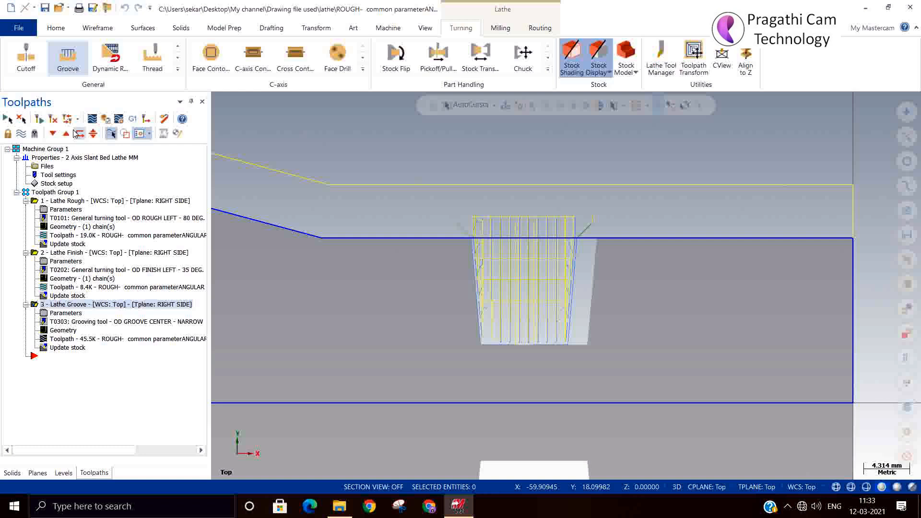
Backplot the groove toolpath with smooth walls, examine the wall passes up close, and close the backplot.
left_click(94, 121)
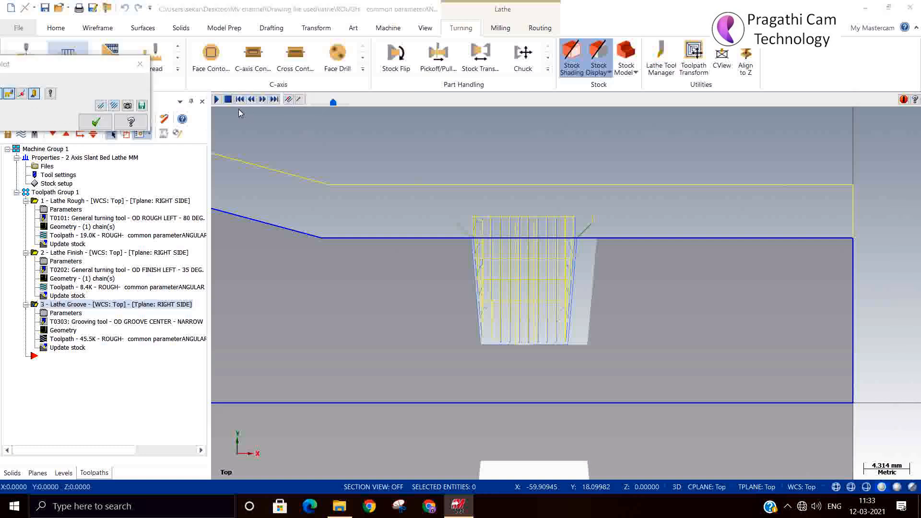
left_click(218, 99)
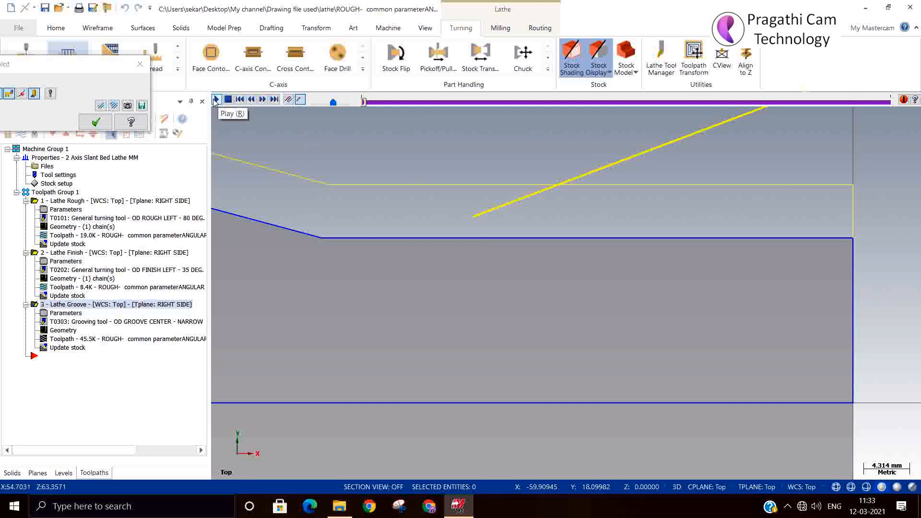
left_click(216, 100)
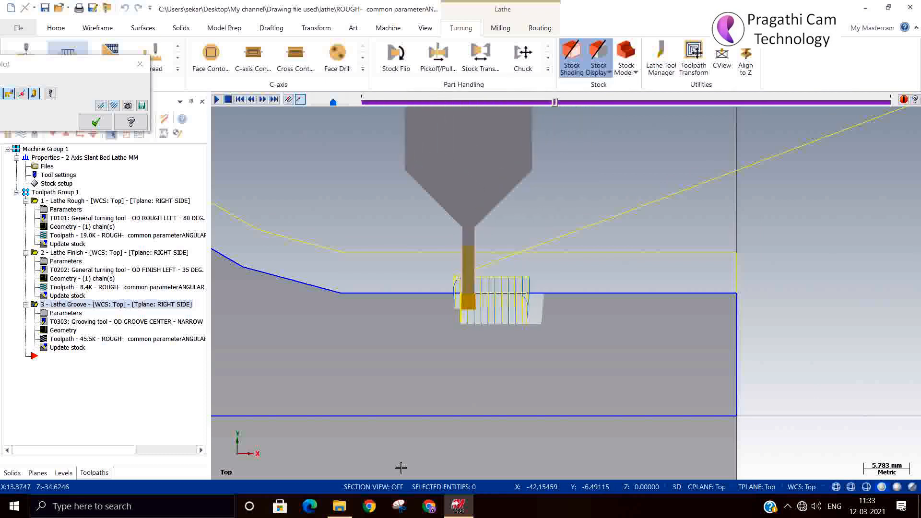
scroll(405, 257, "up", 5)
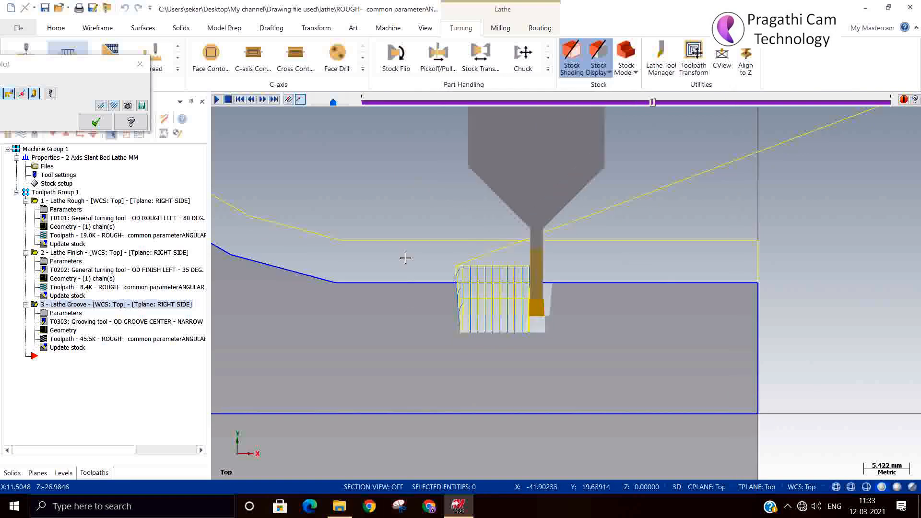
scroll(480, 324, "up", 2)
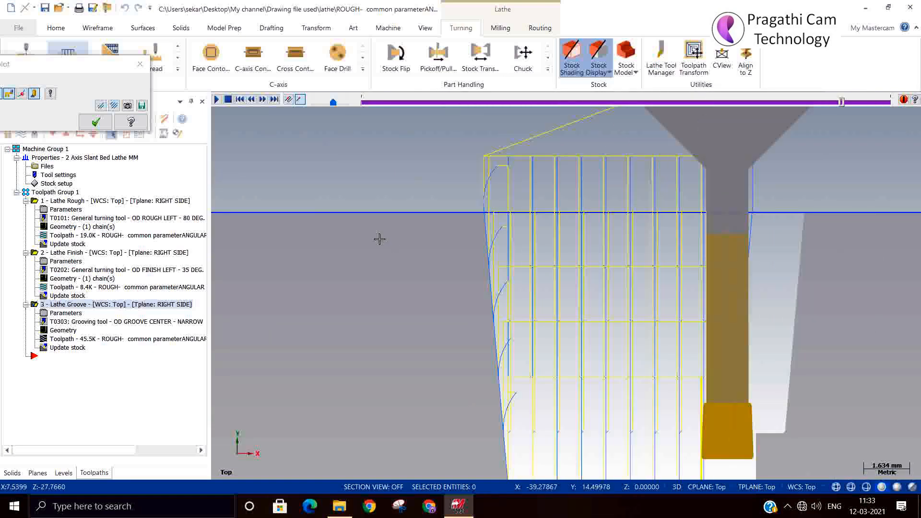
scroll(512, 357, "up", 2)
scroll(489, 357, "up", 2)
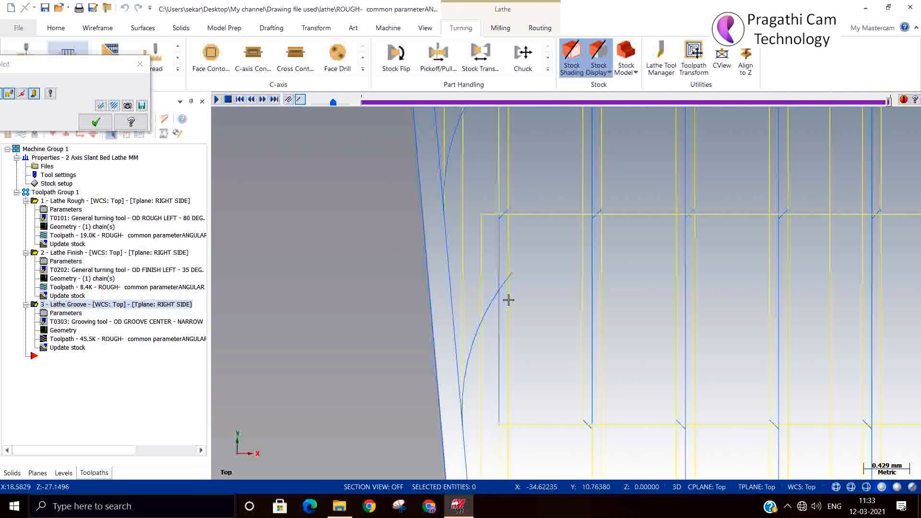
scroll(485, 329, "down", 2)
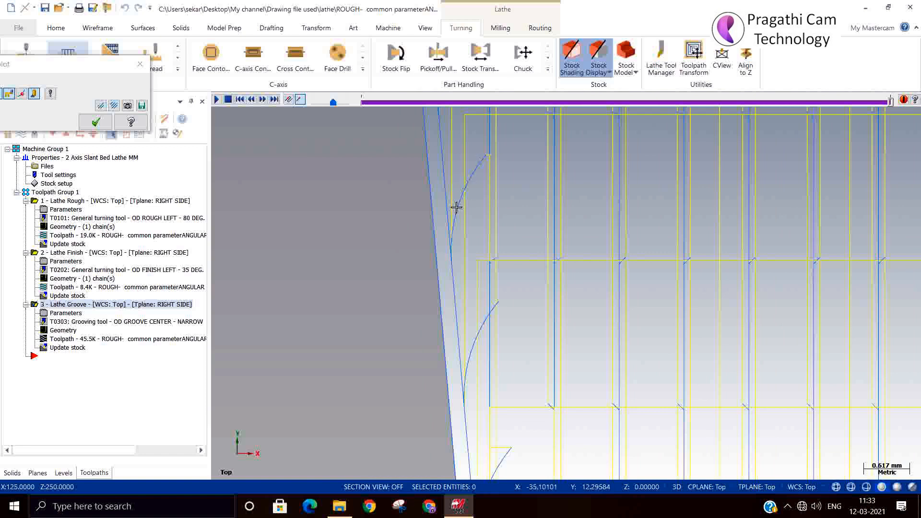
left_click(95, 122)
Switch the groove walls to Steps in the rough parameters, regenerate the groove toolpath, and examine the stepped wall passes up close.
left_click(63, 313)
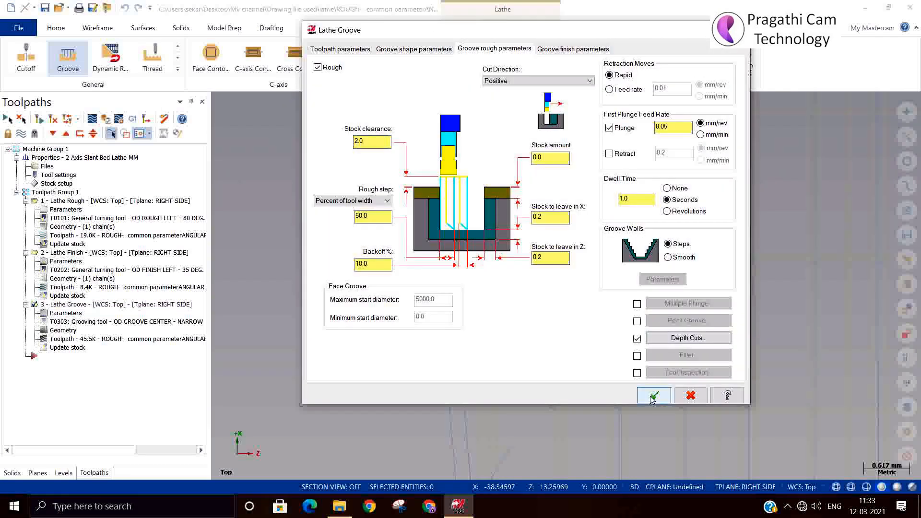
left_click(653, 394)
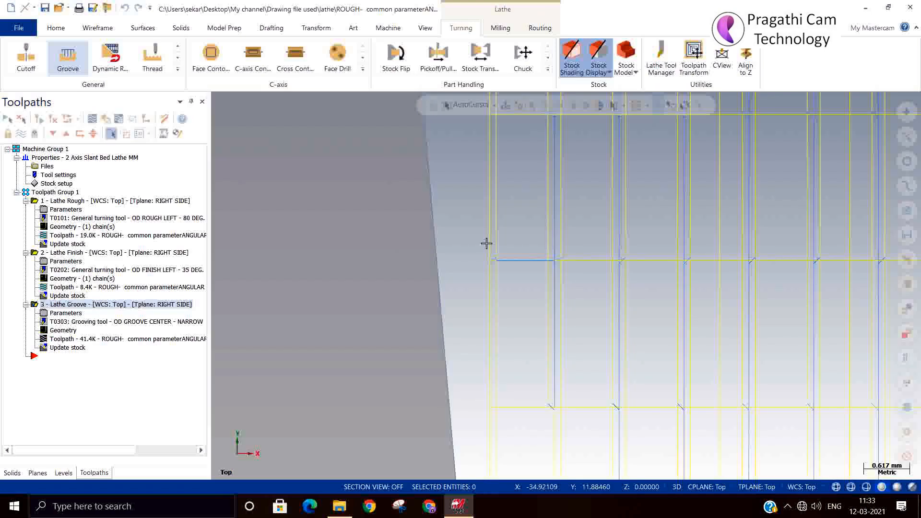
scroll(551, 254, "up", 5)
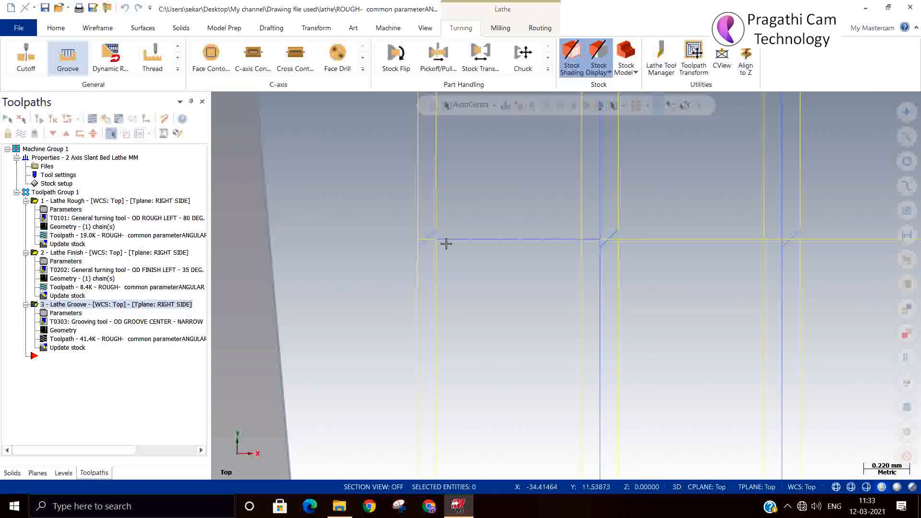
scroll(439, 281, "down", 3)
scroll(435, 287, "down", 2)
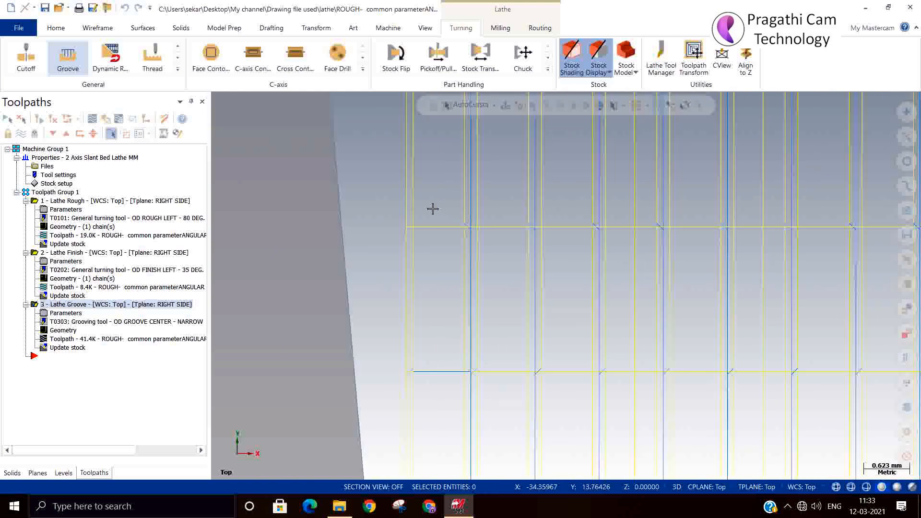
scroll(419, 218, "down", 2)
scroll(419, 217, "down", 5)
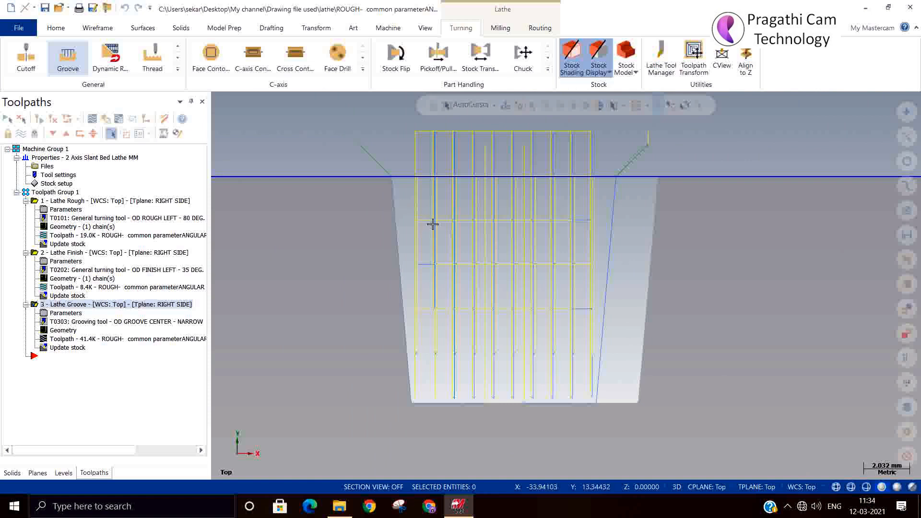
scroll(432, 224, "up", 3)
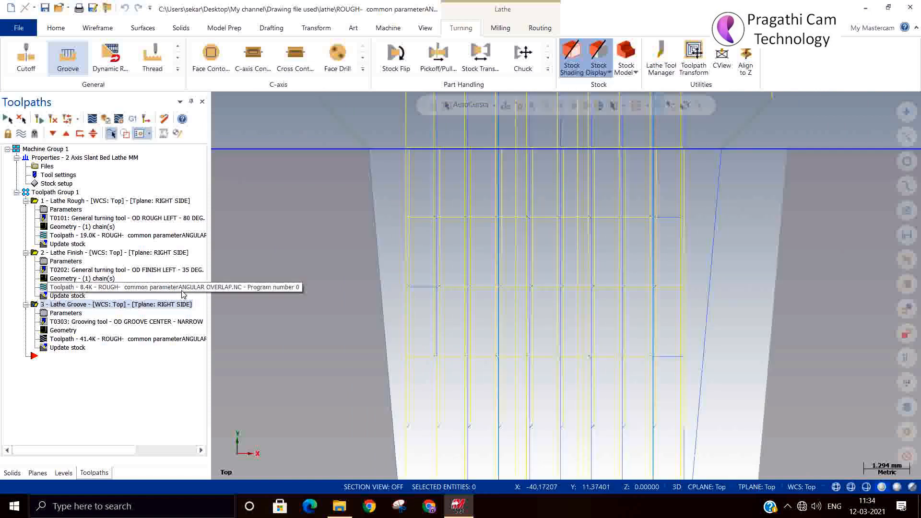
Set the groove walls to Smooth, review the minimum step to remove and entry arc settings, and accept them.
left_click(66, 313)
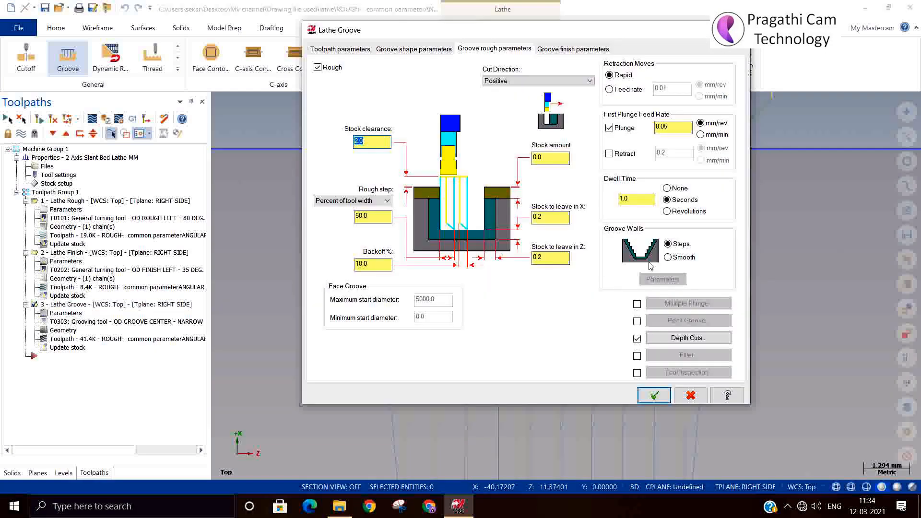
left_click(667, 257)
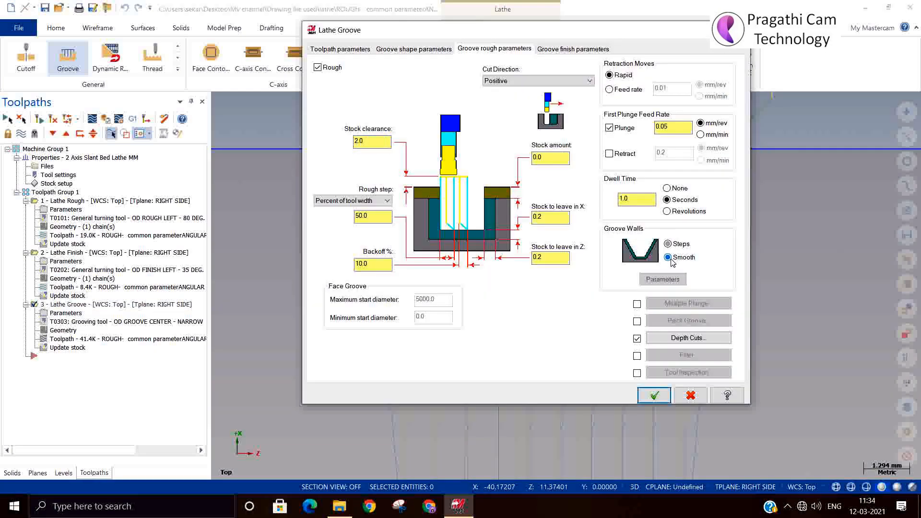
left_click(662, 280)
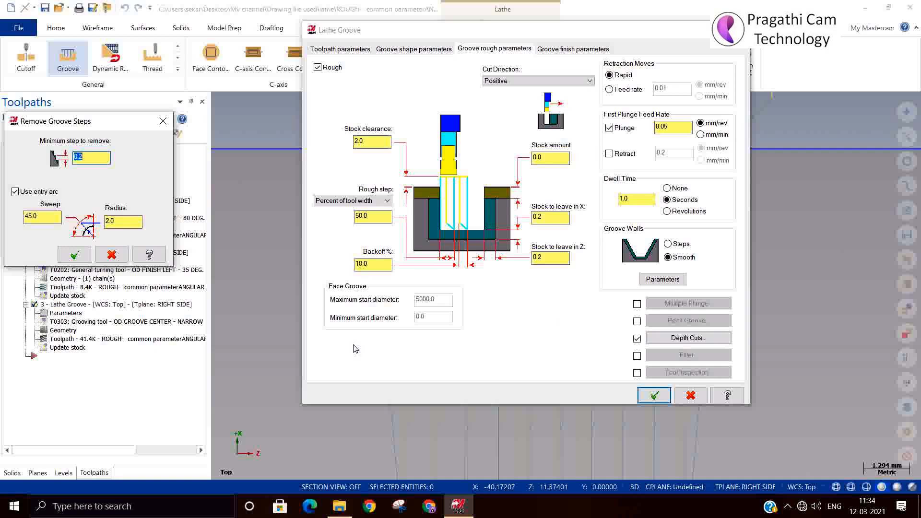
left_click(74, 255)
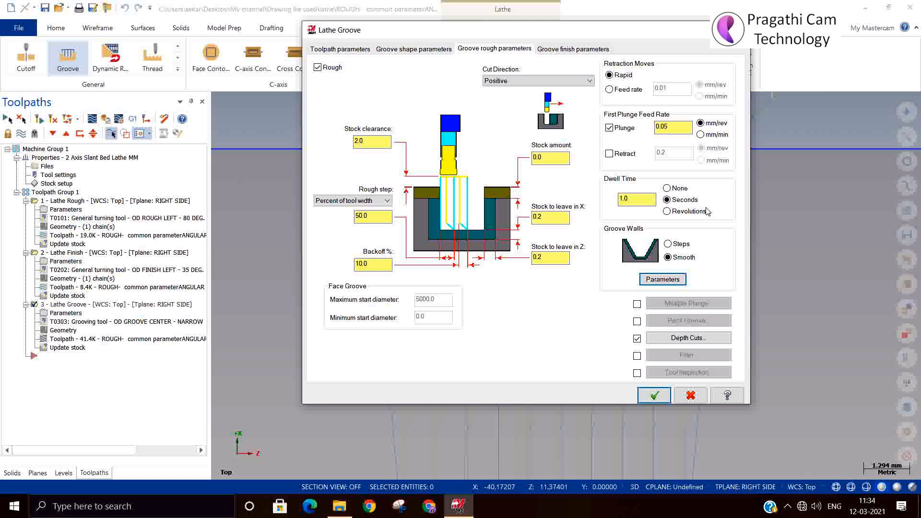
Turn off depth cuts in the groove rough parameters and enable peck grooving with a peck depth of 2.0.
left_click(637, 338)
left_click(637, 321)
left_click(659, 321)
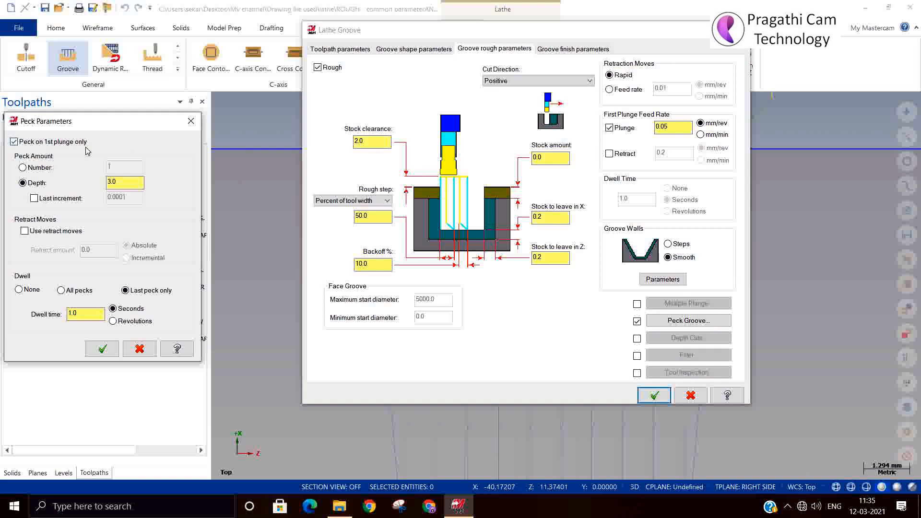
left_click(111, 181)
type("2")
Enable retract moves for the pecks with an incremental retract amount of 1.0, and accept the groove parameters.
left_click(42, 235)
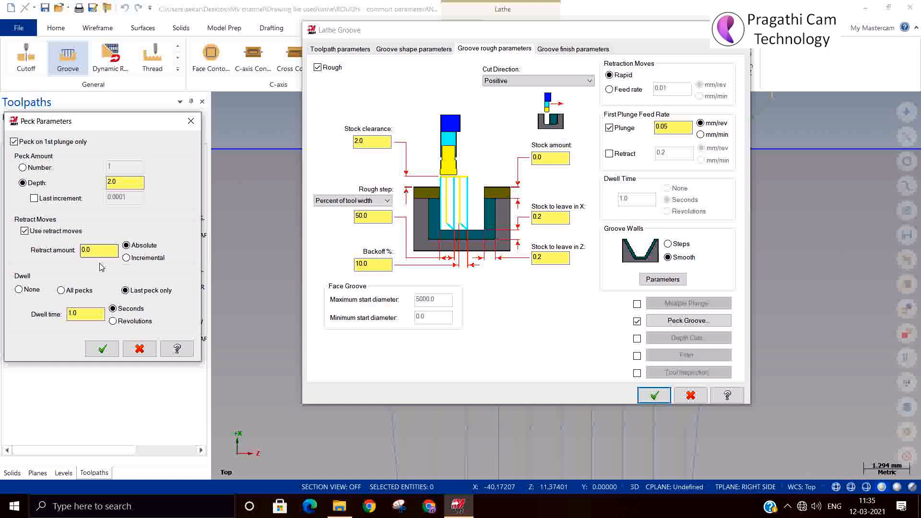
left_click(130, 261)
left_click_drag(99, 249, 2, 233)
left_click(103, 349)
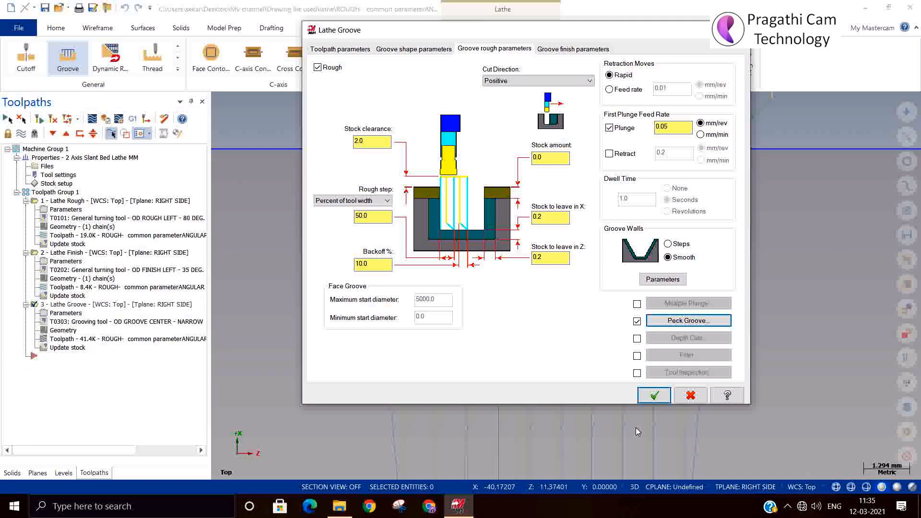
left_click(654, 395)
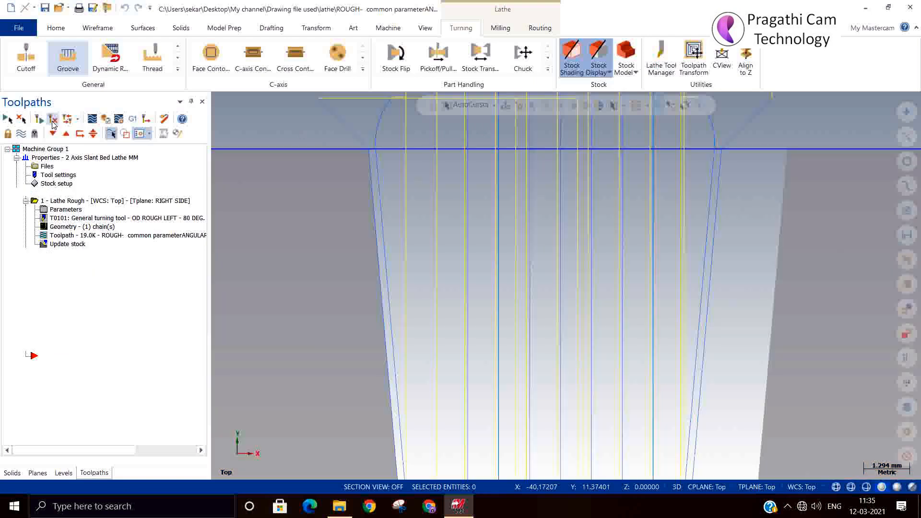
Backplot the groove toolpath with the path trace on to examine the peck moves, and close the backplot.
left_click(92, 119)
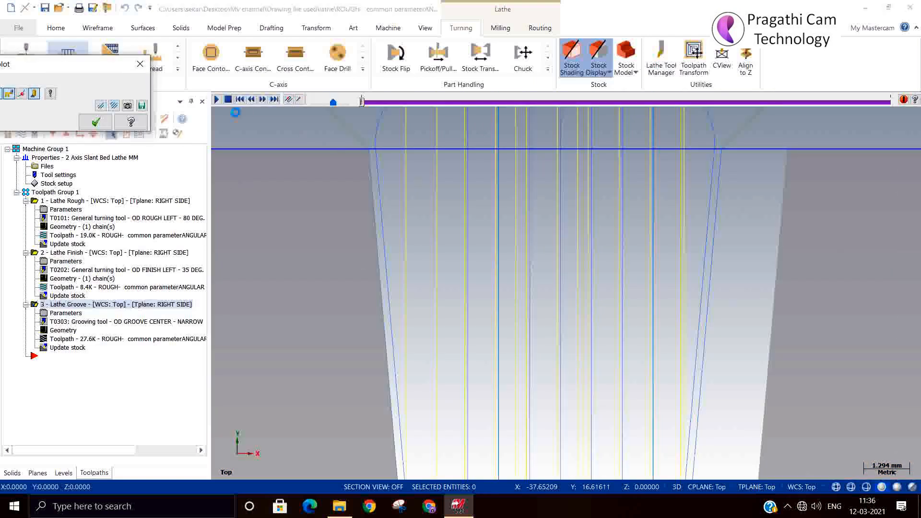
left_click(298, 101)
scroll(365, 263, "down", 8)
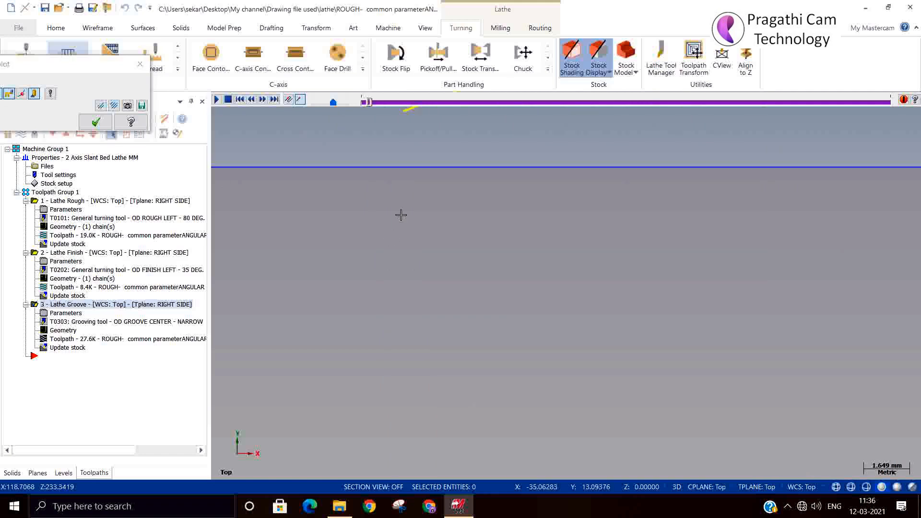
scroll(436, 294, "down", 4)
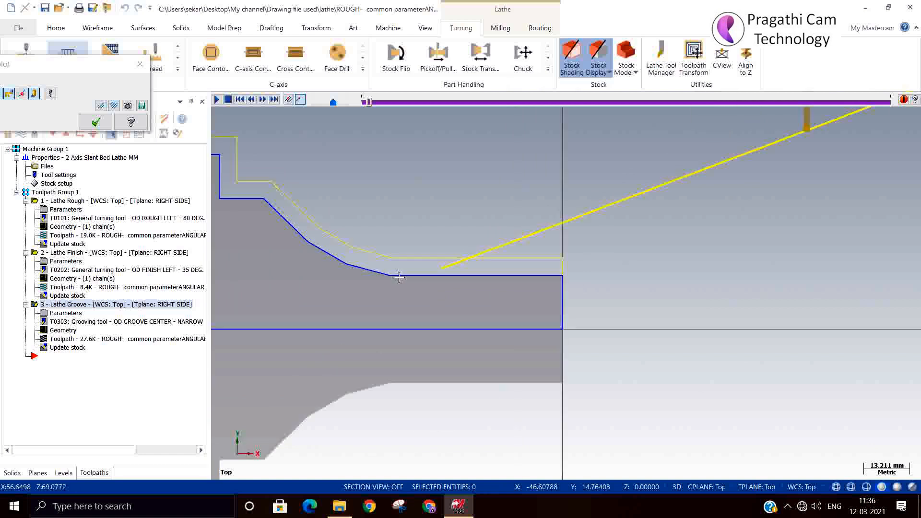
scroll(403, 274, "up", 5)
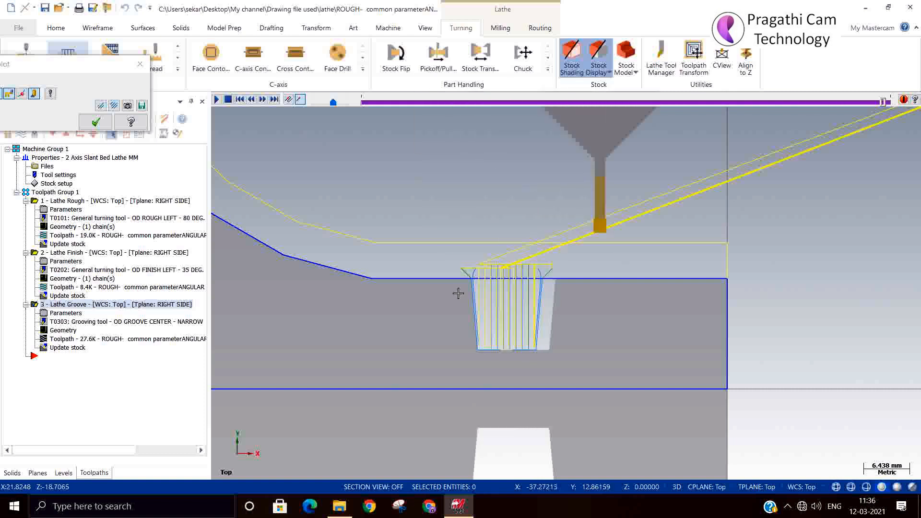
left_click(97, 121)
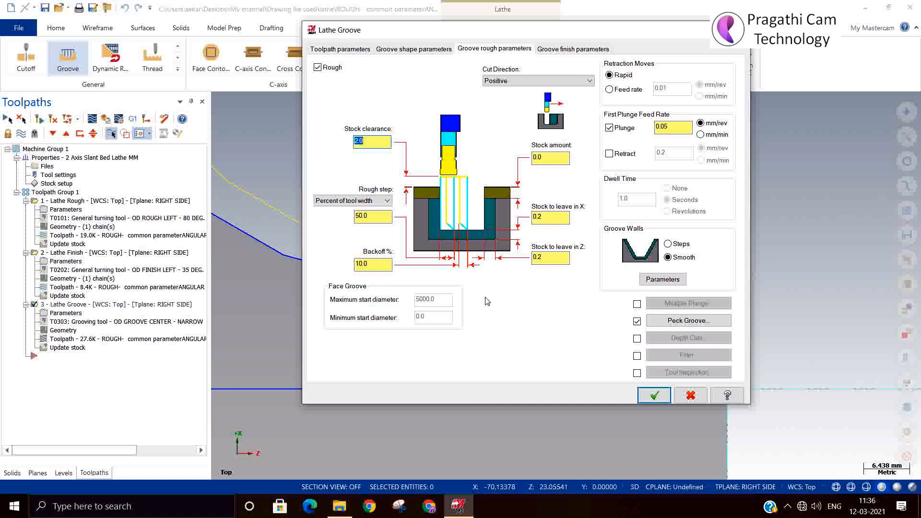
Enable depth cuts together with peck grooving, keep the depth per pass at 2.0, and regenerate the groove toolpath.
left_click(637, 339)
left_click(657, 337)
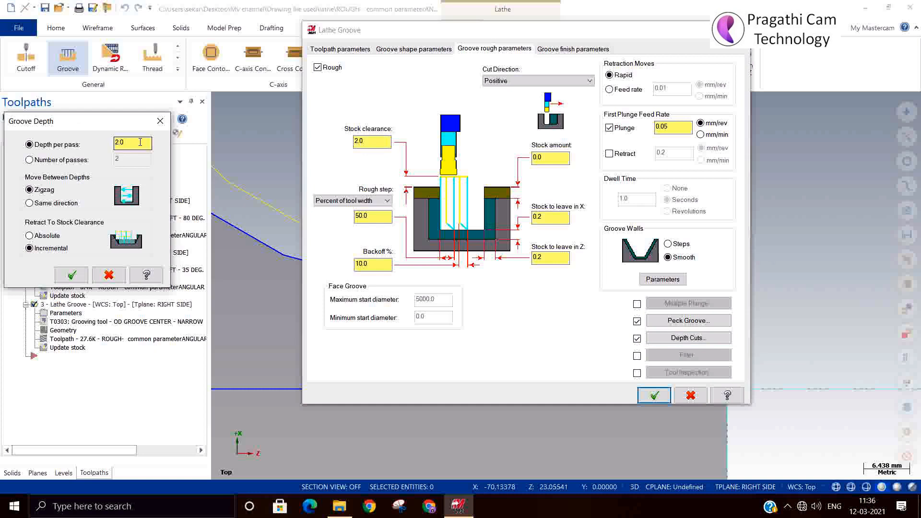
left_click(72, 274)
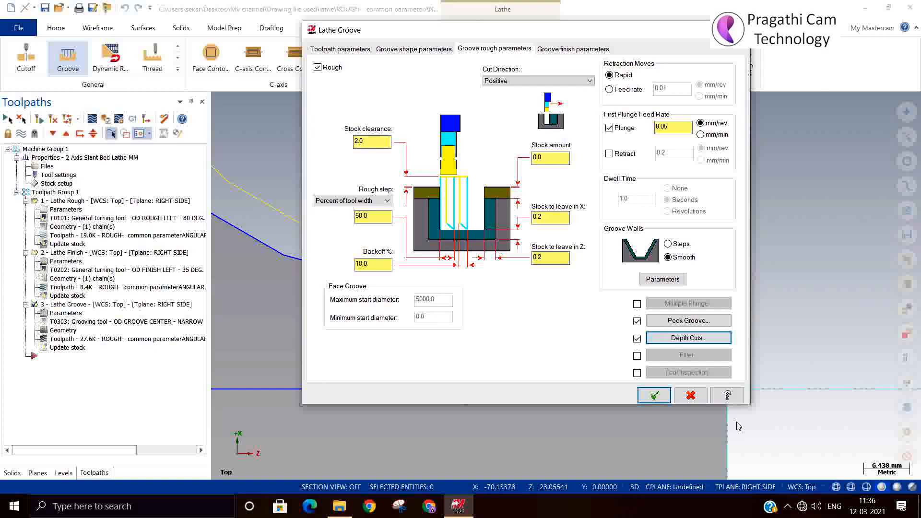
left_click(654, 396)
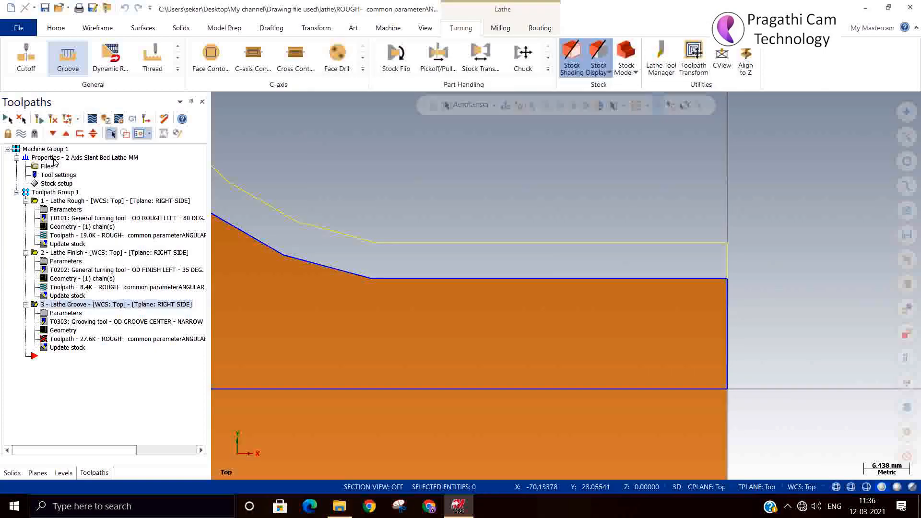
left_click(53, 119)
Play the backplot to examine the groove toolpath with pecking and depth cuts combined, and close it.
left_click(92, 119)
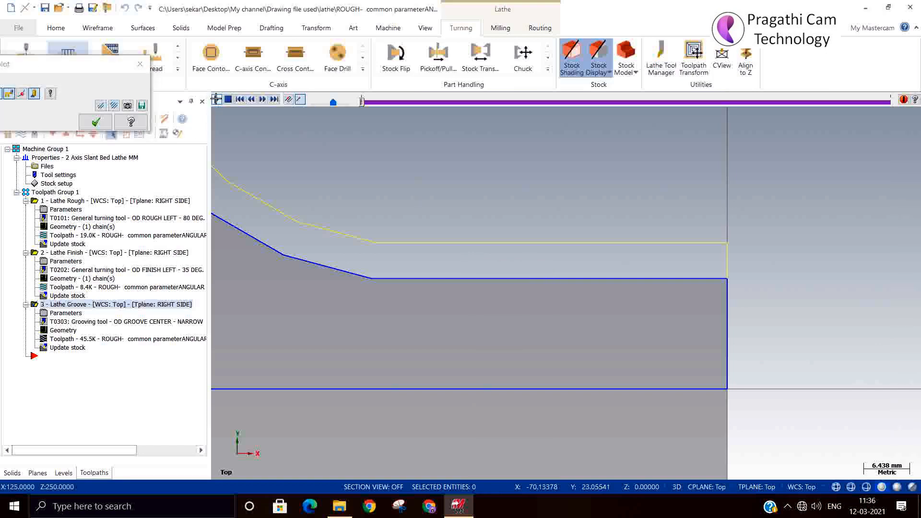
left_click(216, 98)
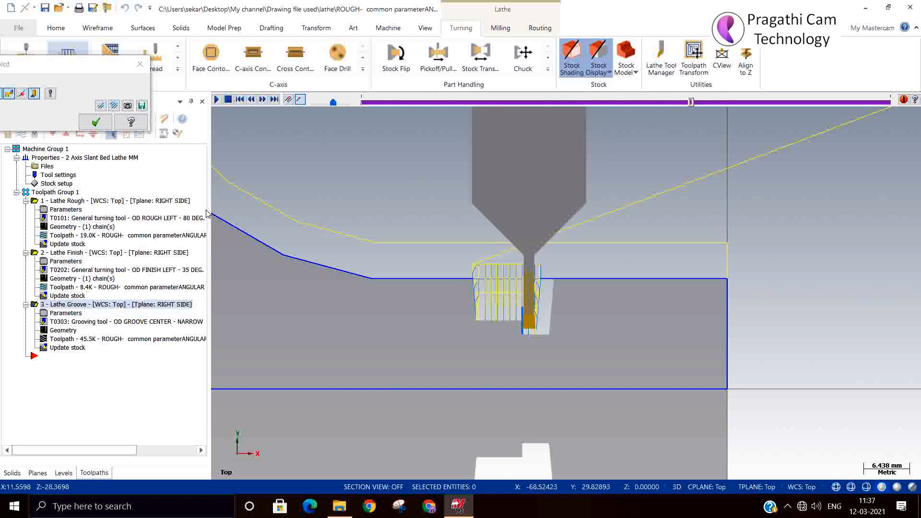
left_click(96, 121)
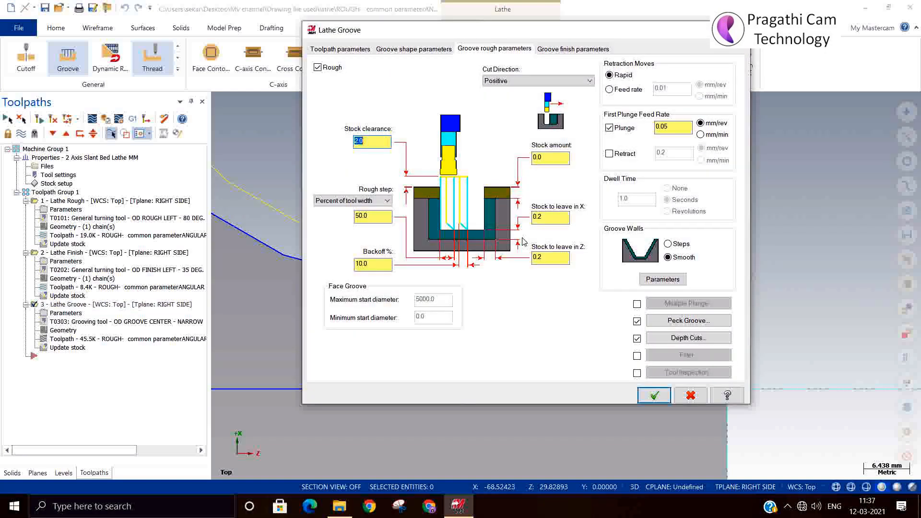
Set the depth per pass of the groove depth cuts to 4.
left_click(690, 338)
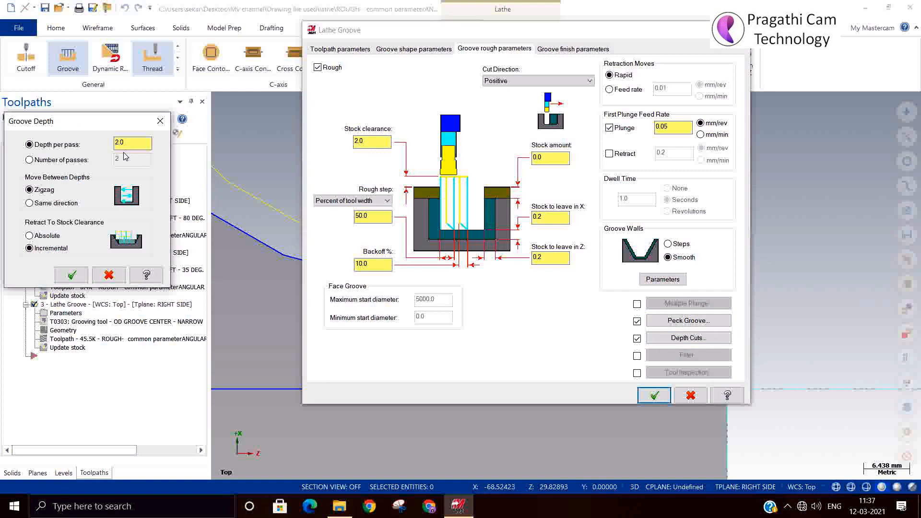
left_click(71, 275)
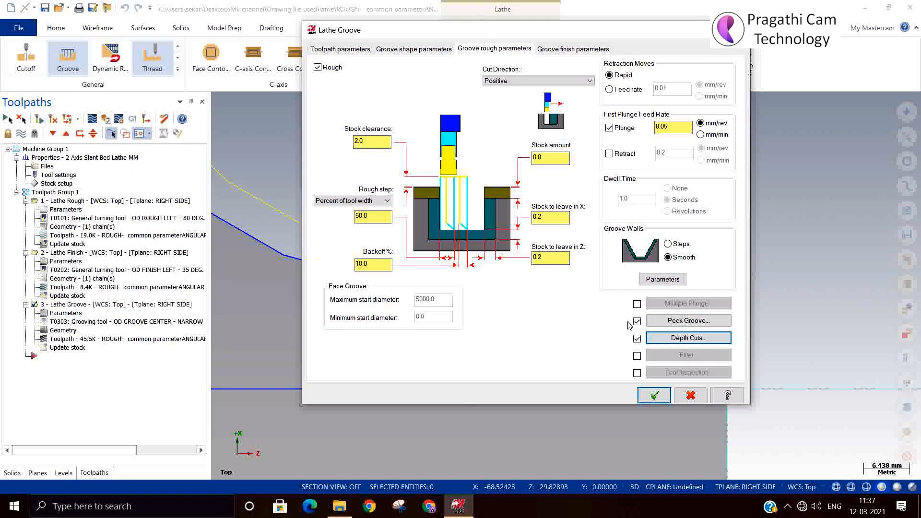
left_click(654, 340)
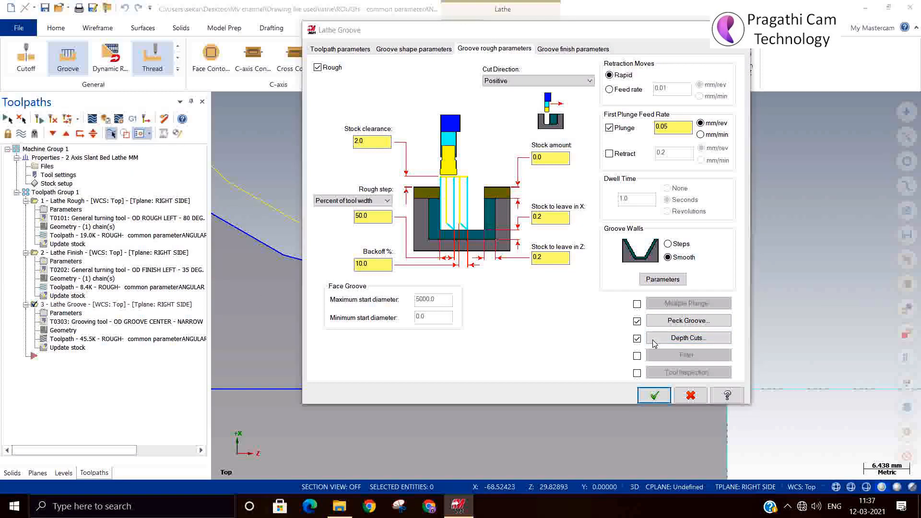
double_click(139, 145)
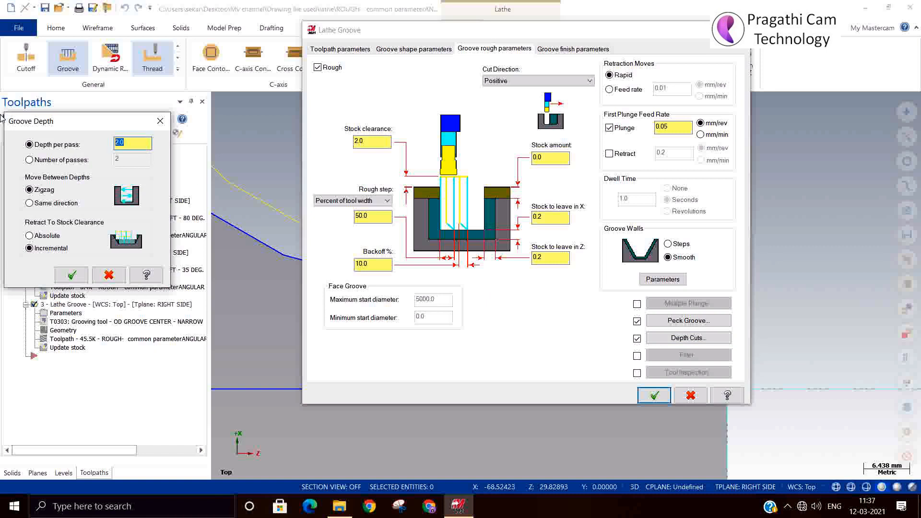
type("4")
left_click(71, 276)
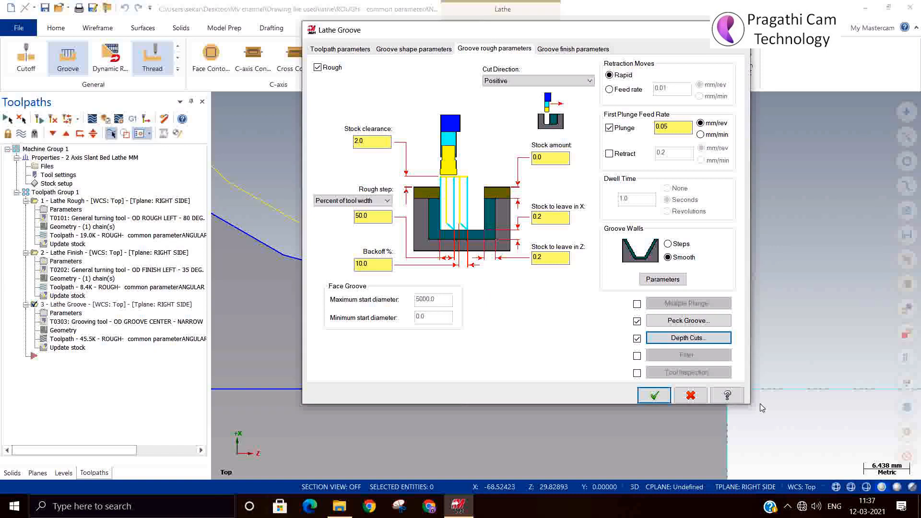
Set the peck depth to 1 in the peck parameters and accept the groove parameters.
left_click(683, 321)
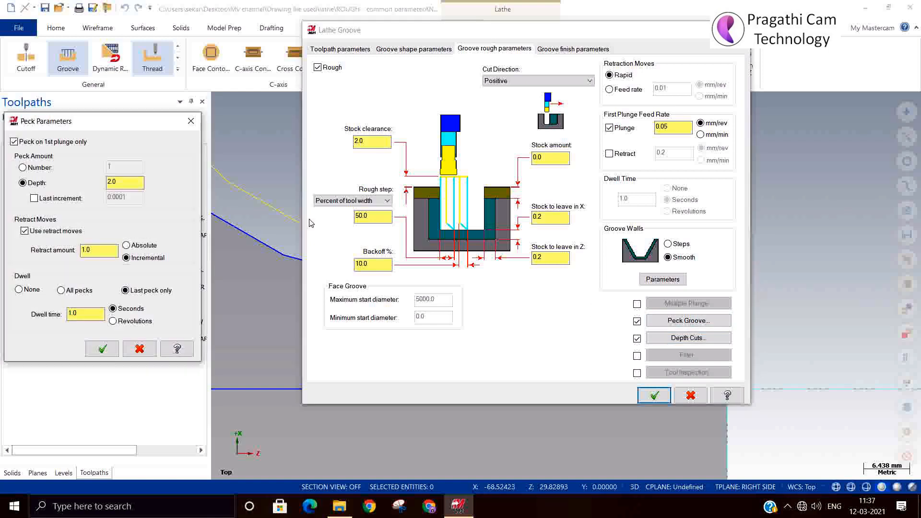
double_click(124, 182)
type("1")
left_click(102, 349)
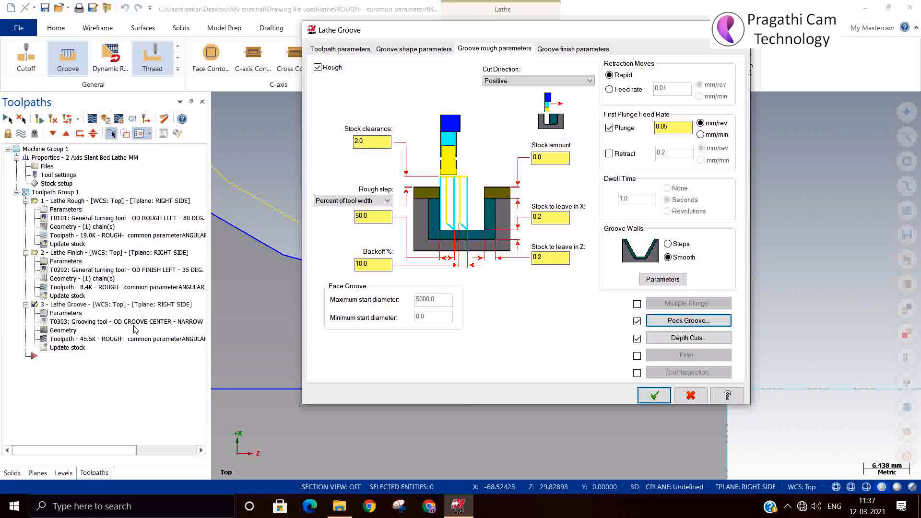
left_click(654, 395)
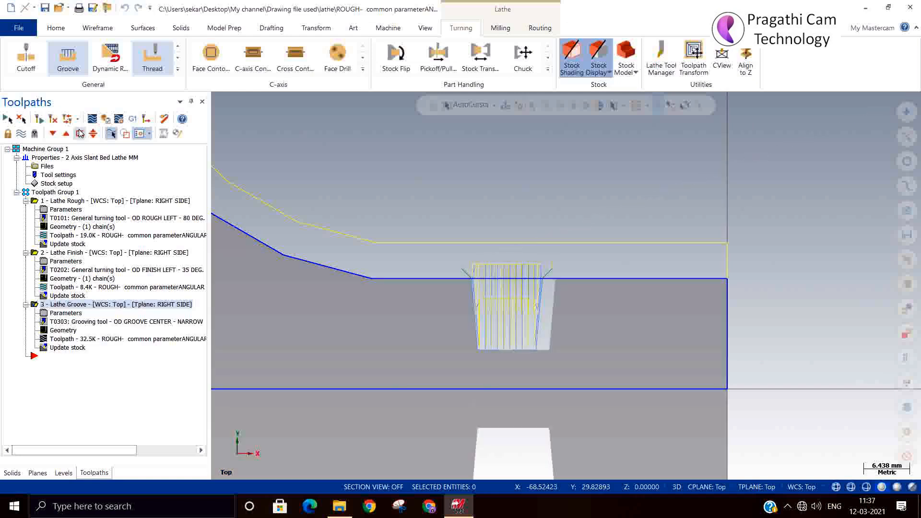
Play the backplot of the groove toolpath to check the peck moves within the deeper depth cuts.
left_click(92, 120)
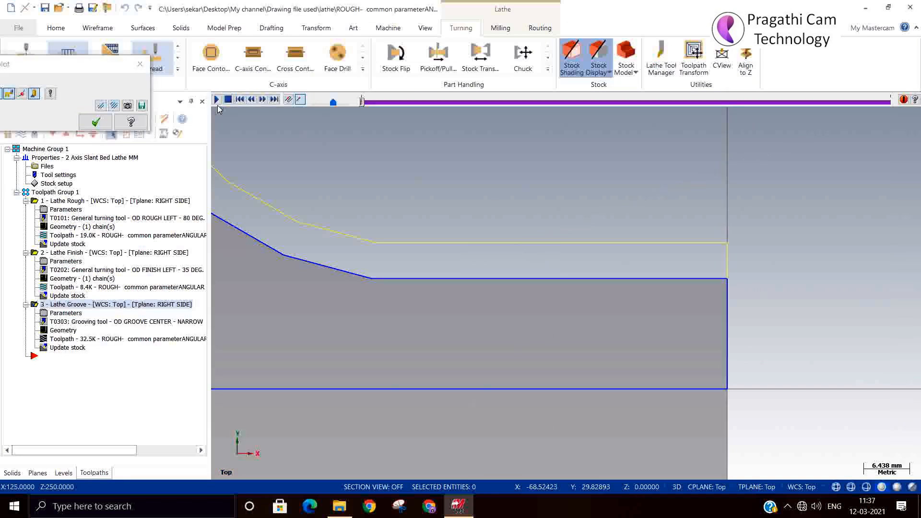
left_click(216, 100)
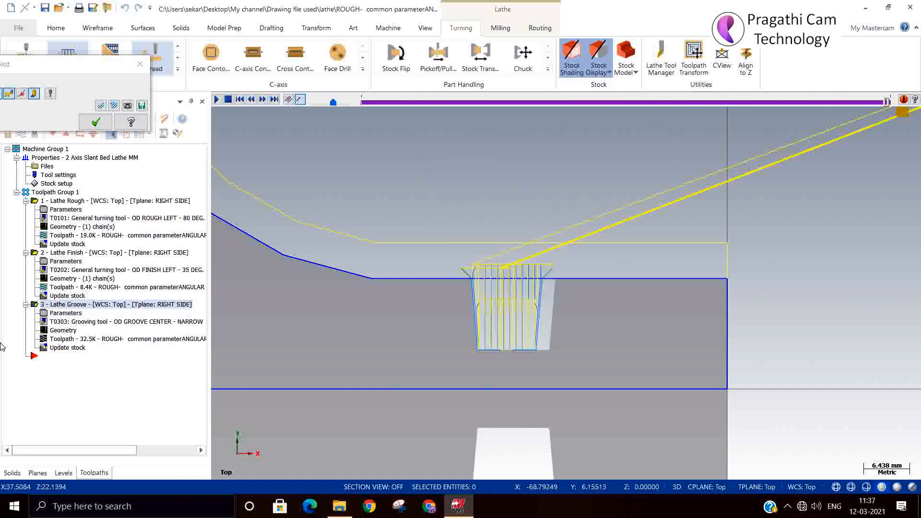
Close the backplot and replace the groove's peck and depth cuts with multiple plunge in the rough parameters.
left_click(95, 122)
left_click(46, 315)
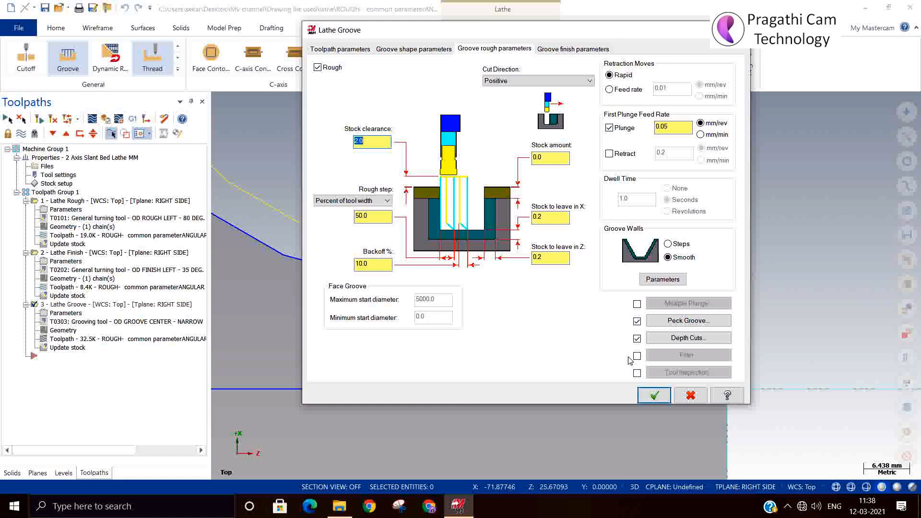
left_click(636, 339)
left_click(637, 320)
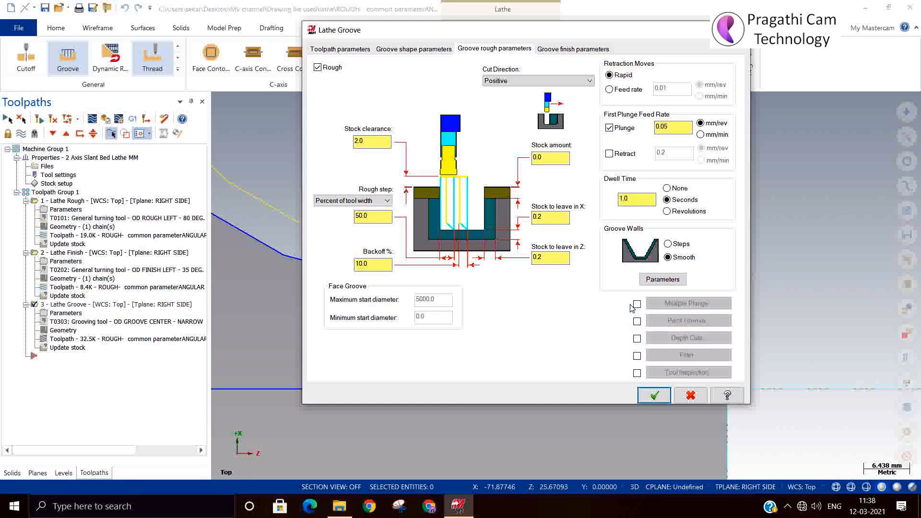
left_click(636, 305)
In the multiple plunge parameters, enable rib plunge feed 0.2 mm/rev and spindle speed 1000 RPM, with automatic rib width and minimum width 1.0.
left_click(685, 303)
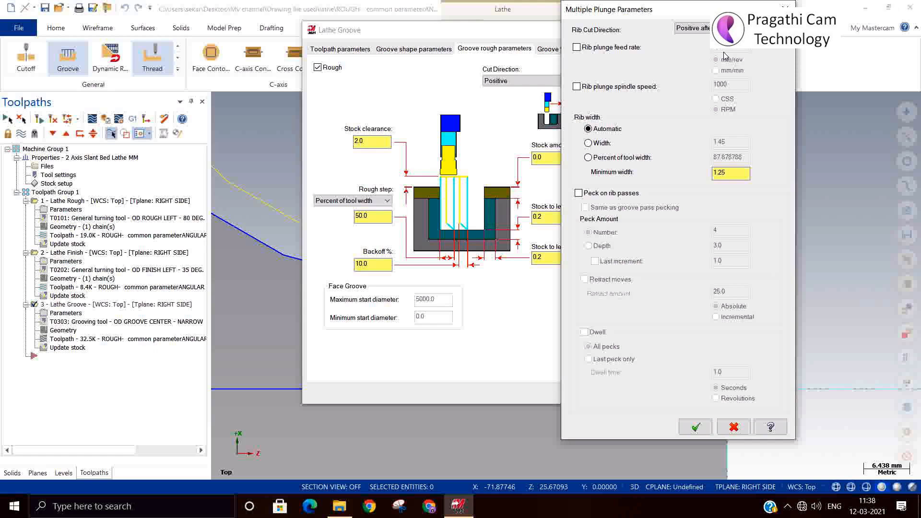
left_click_drag(714, 8, 651, 24)
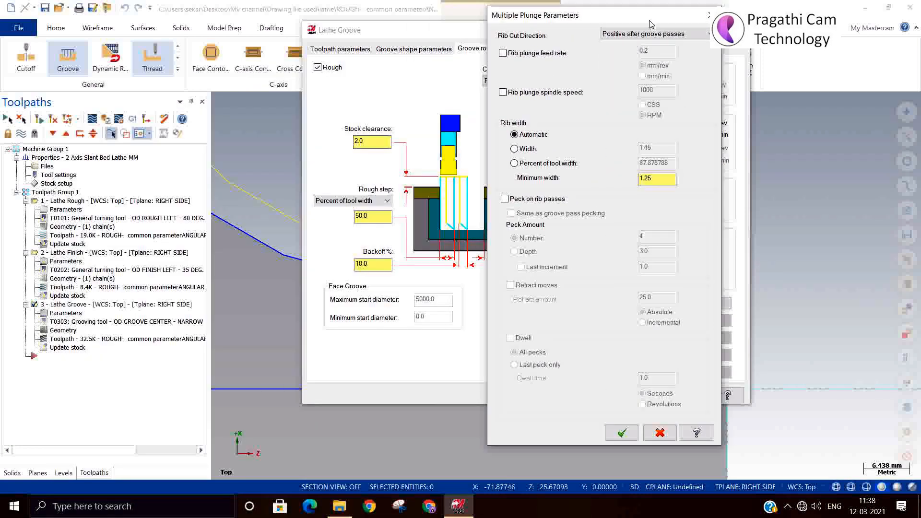
left_click(539, 55)
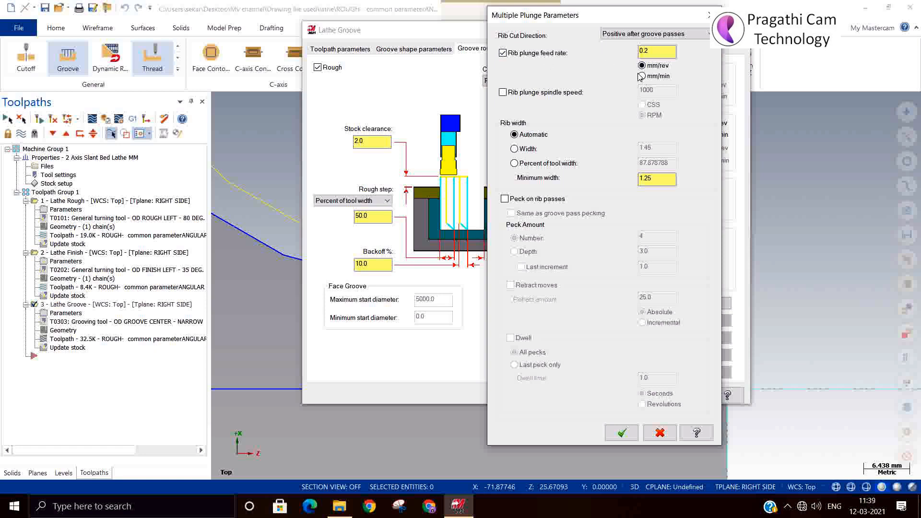
left_click(528, 92)
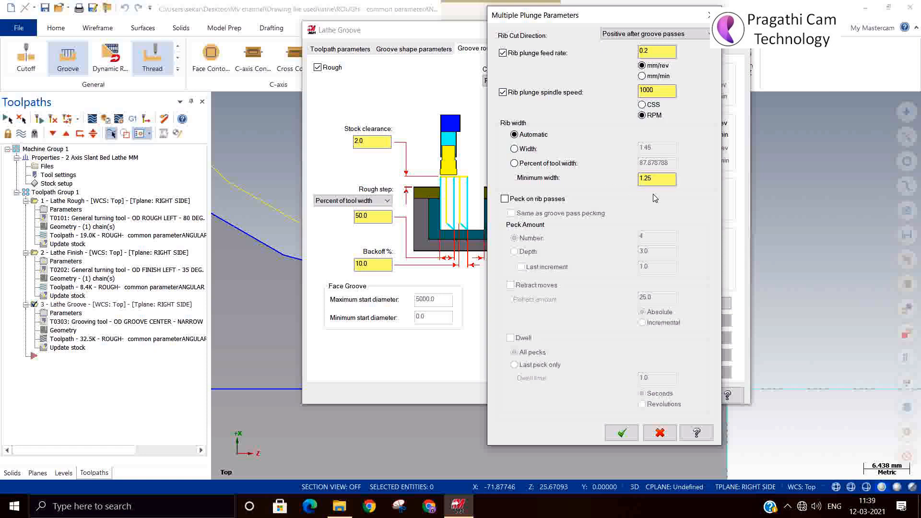
left_click(537, 151)
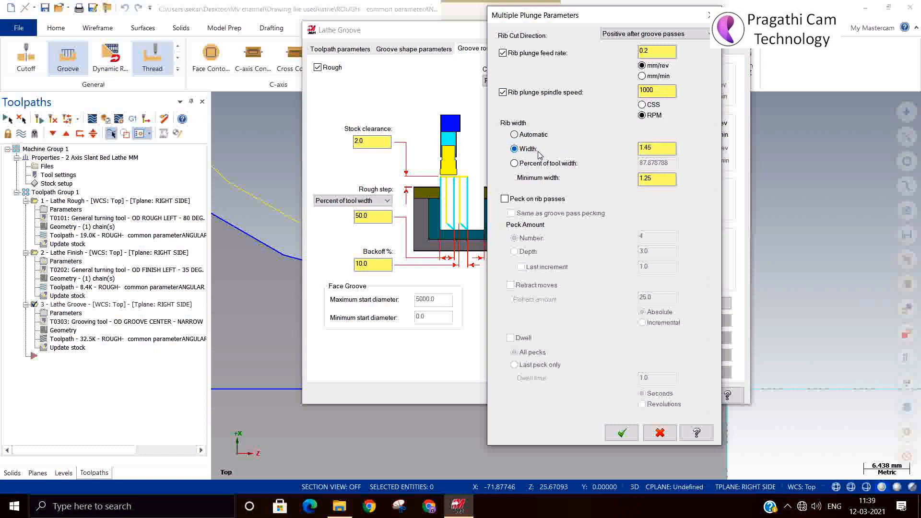
left_click(539, 135)
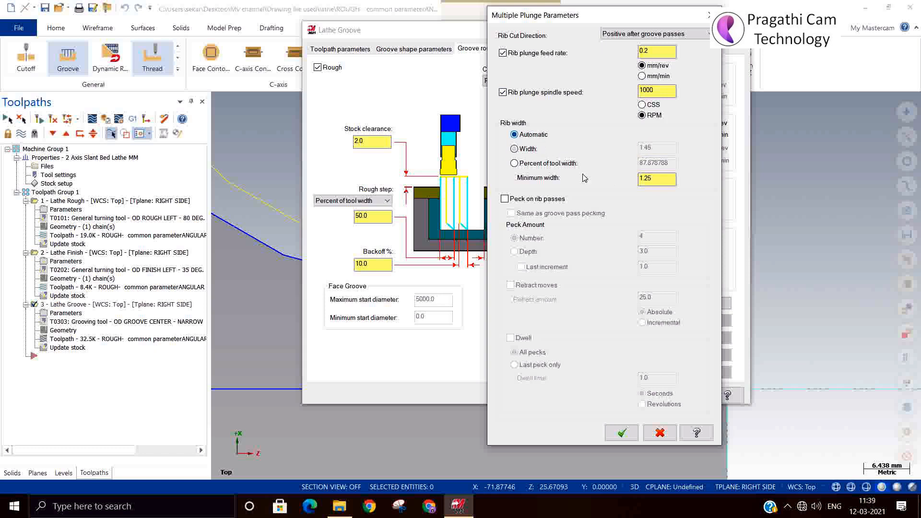
left_click(659, 180)
Enable 4 pecks on rib passes with 3.0 incremental retract and 1.0-second dwell on all pecks, and accept the groove parameters.
left_click(542, 200)
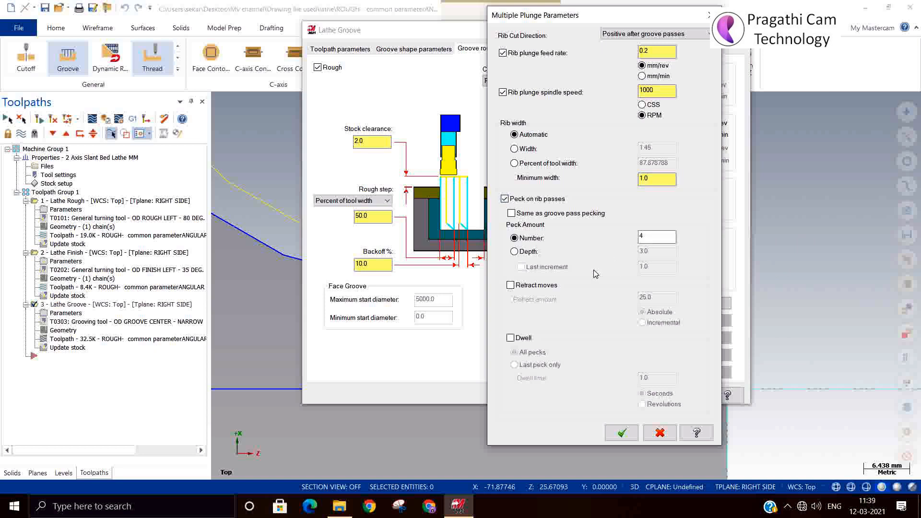
left_click(511, 286)
left_click(642, 322)
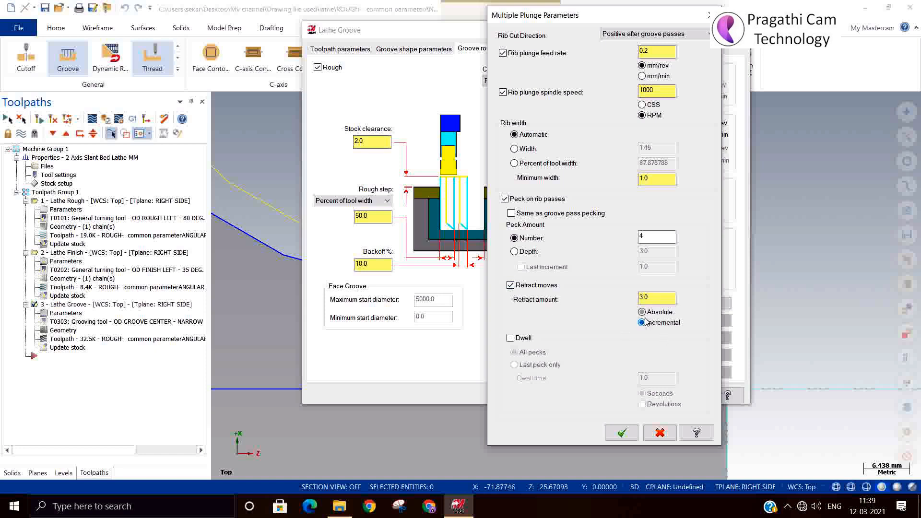
double_click(657, 298)
type("3.0")
double_click(656, 299)
left_click(510, 337)
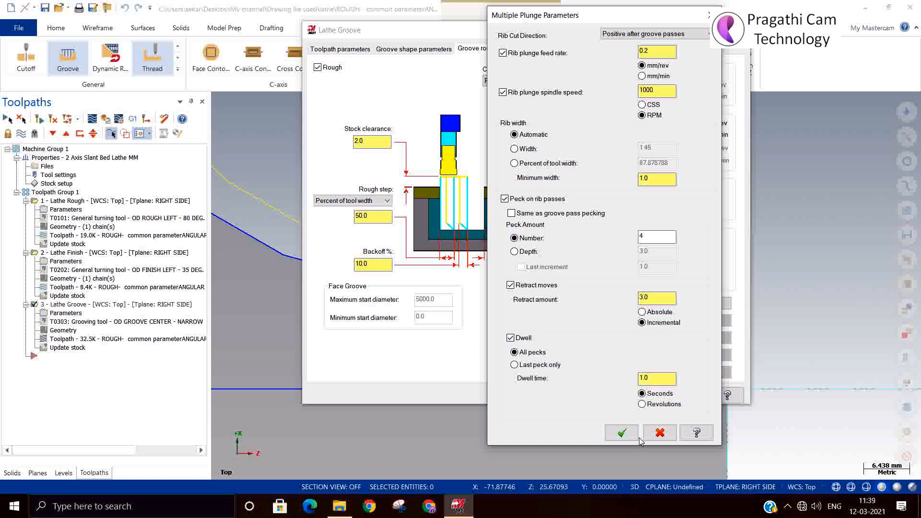
left_click(621, 433)
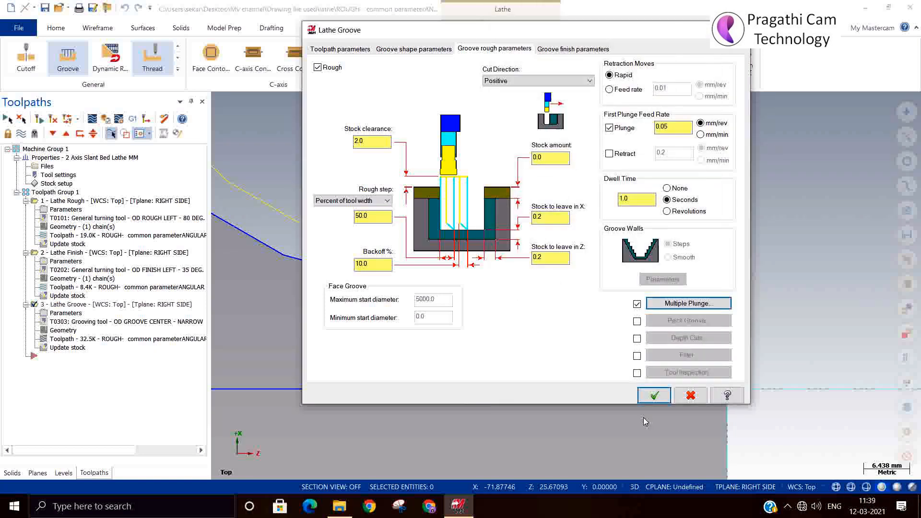
left_click(658, 397)
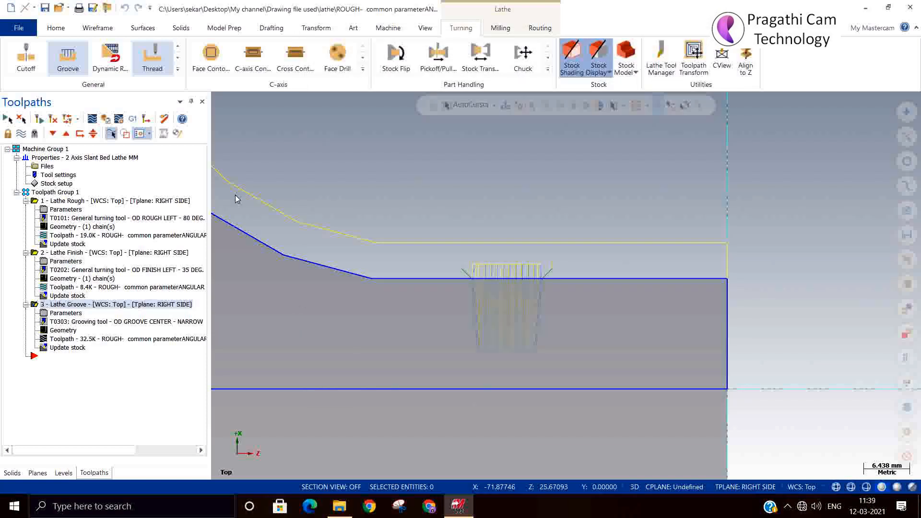
Regenerate the groove toolpath and play its backplot to examine the multiple plunge and rib passes, and close it.
left_click(52, 120)
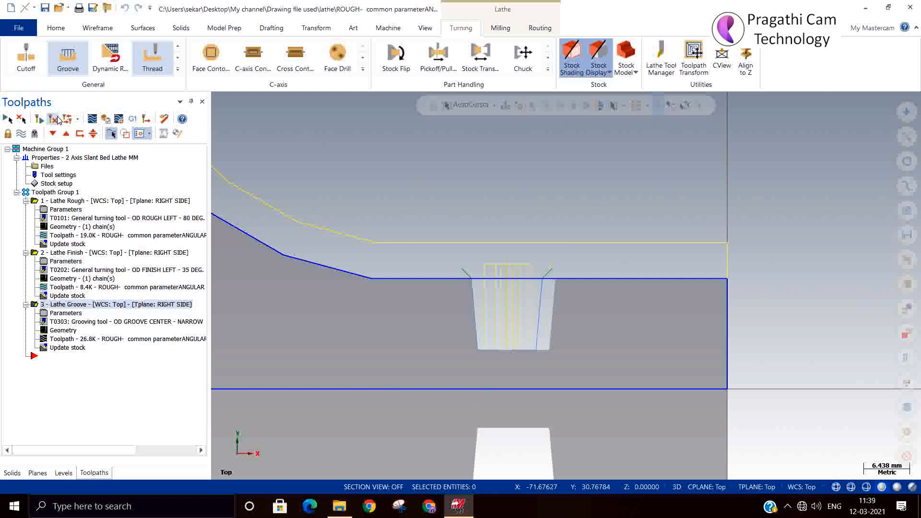
left_click(91, 119)
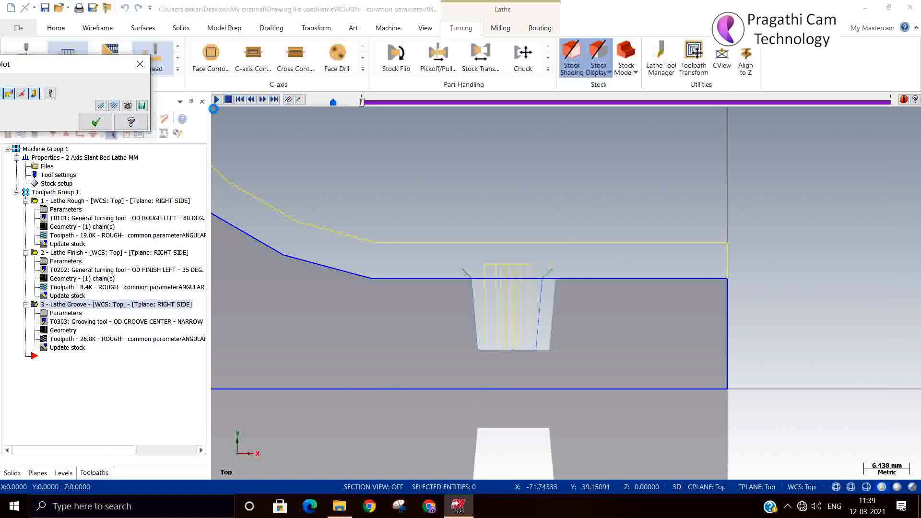
left_click(216, 99)
left_click(216, 99)
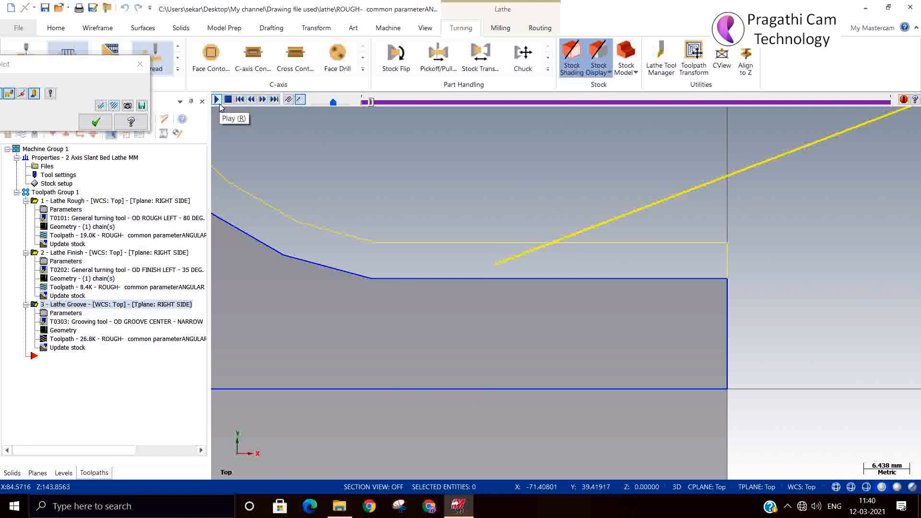
scroll(426, 300, "down", 2)
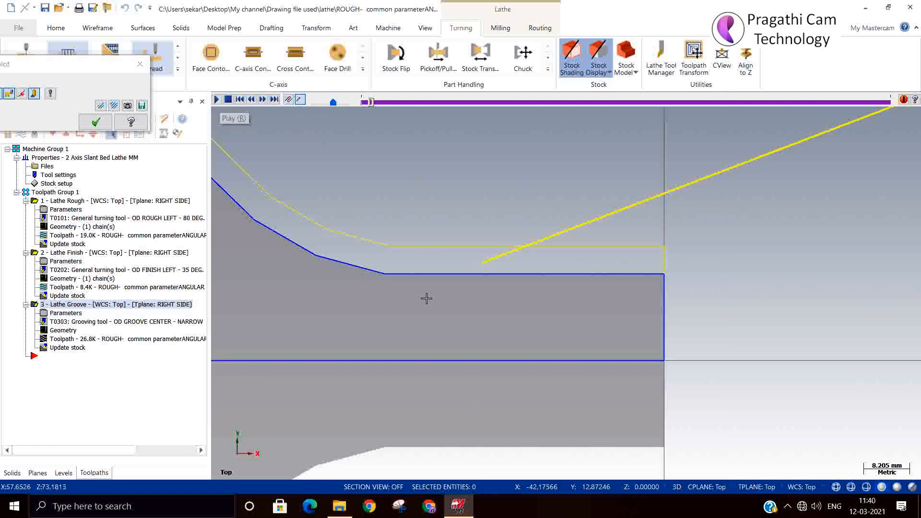
scroll(312, 300, "up", 1)
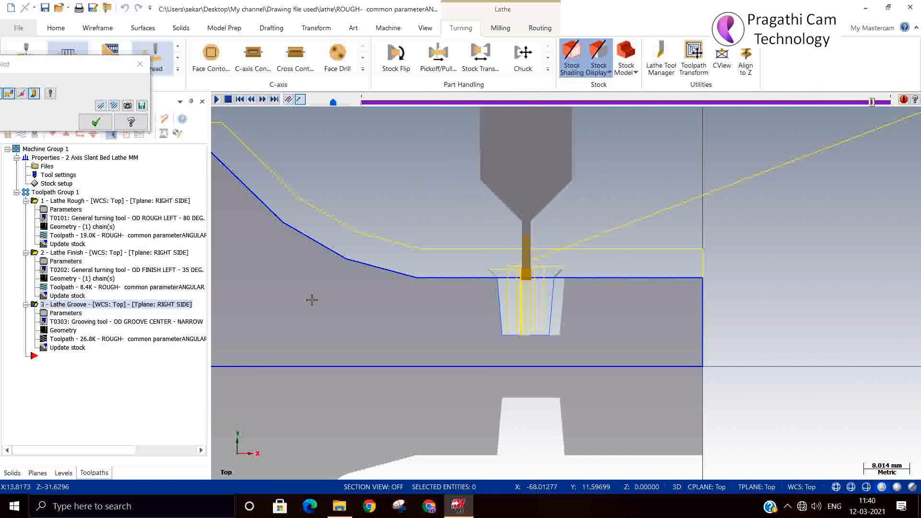
left_click(96, 122)
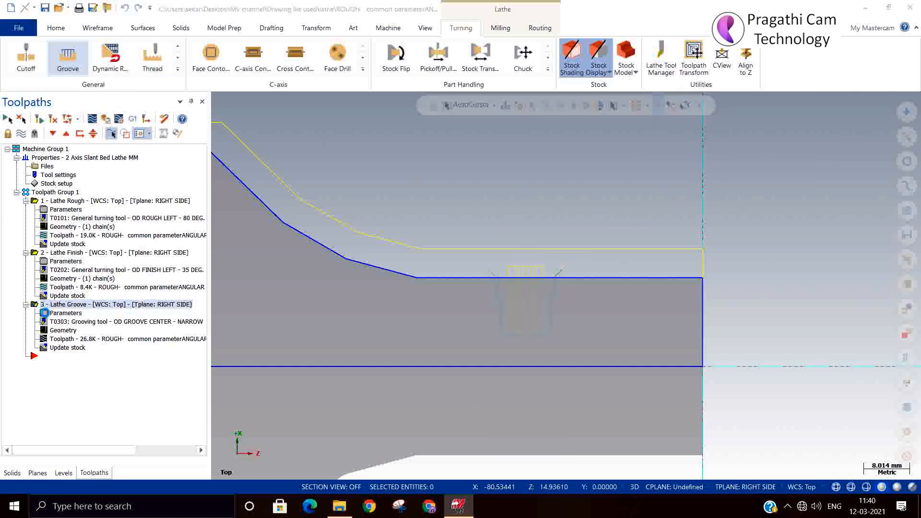
Set the groove finish to 2 passes with a finish stepover of 0.1, and regenerate the toolpath.
left_click(47, 317)
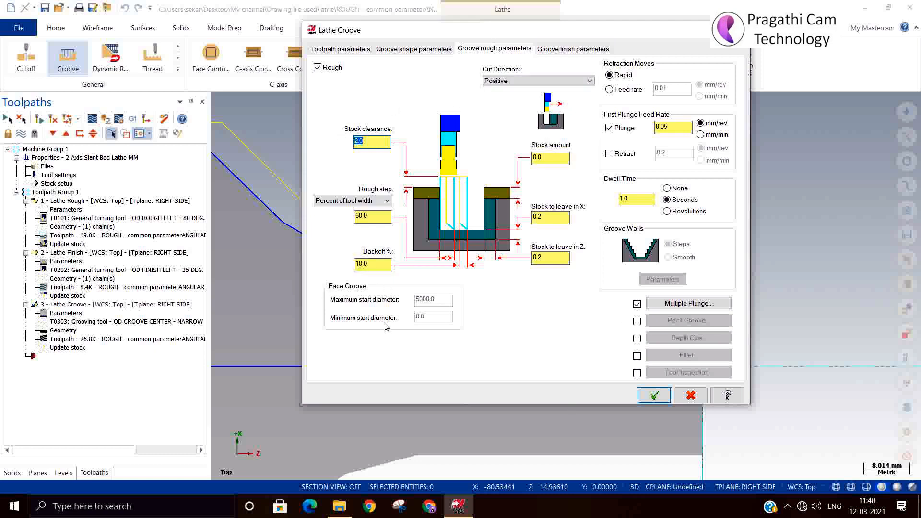
left_click(549, 50)
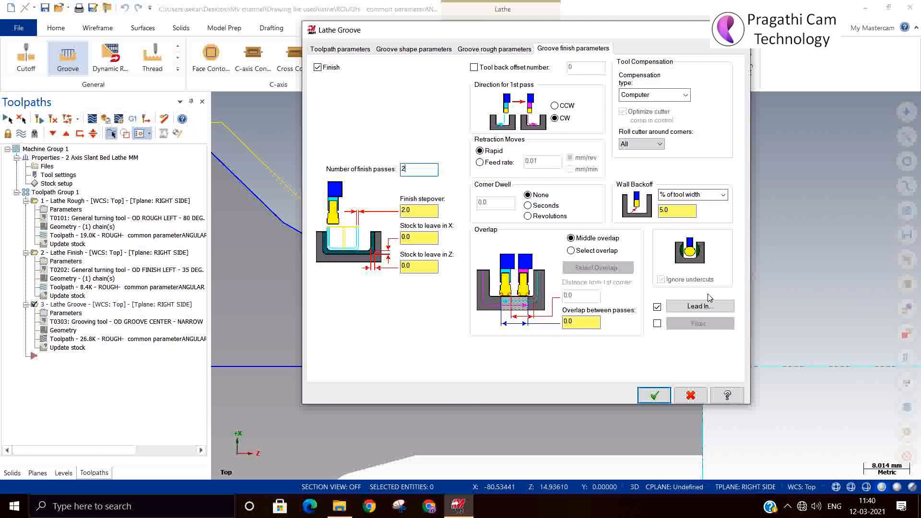
left_click(404, 210)
left_click_drag(386, 204, 358, 199)
type("0.1")
left_click(652, 392)
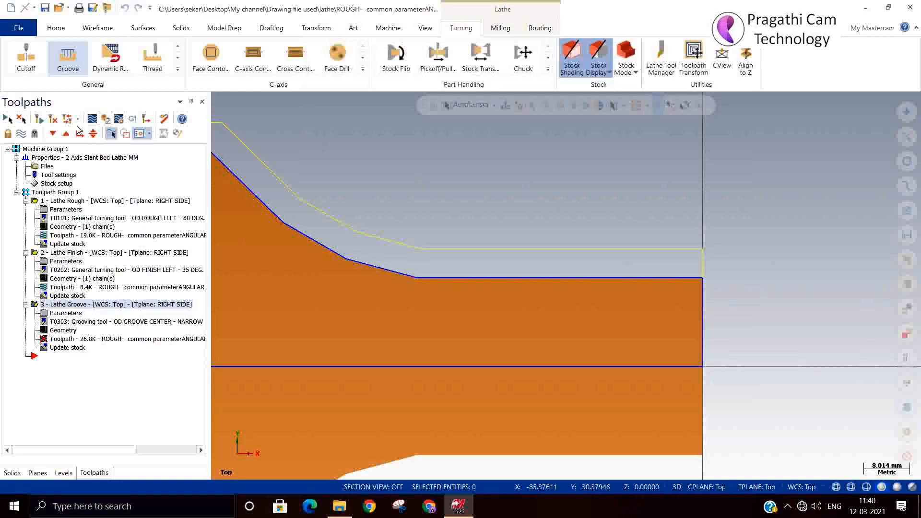
left_click(38, 120)
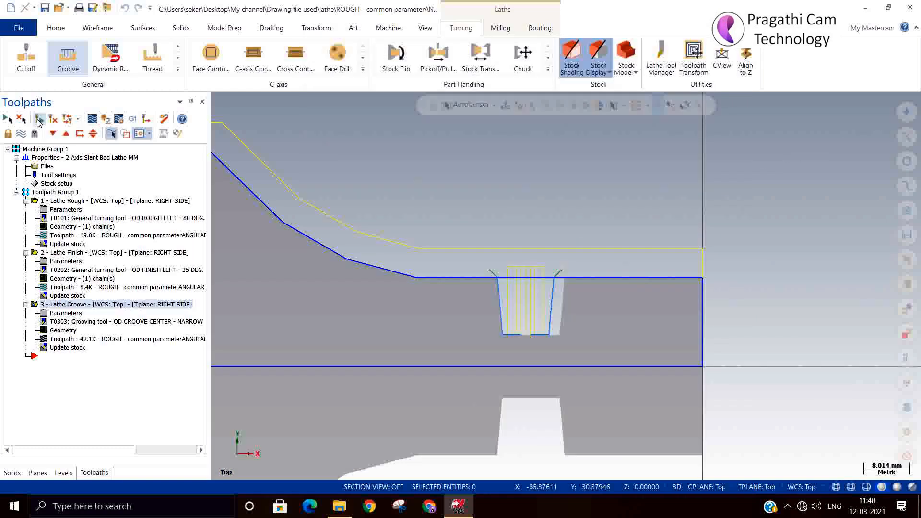
Play the backplot of the groove toolpath to examine the spacing of the finish passes along the walls, and close it.
left_click(92, 120)
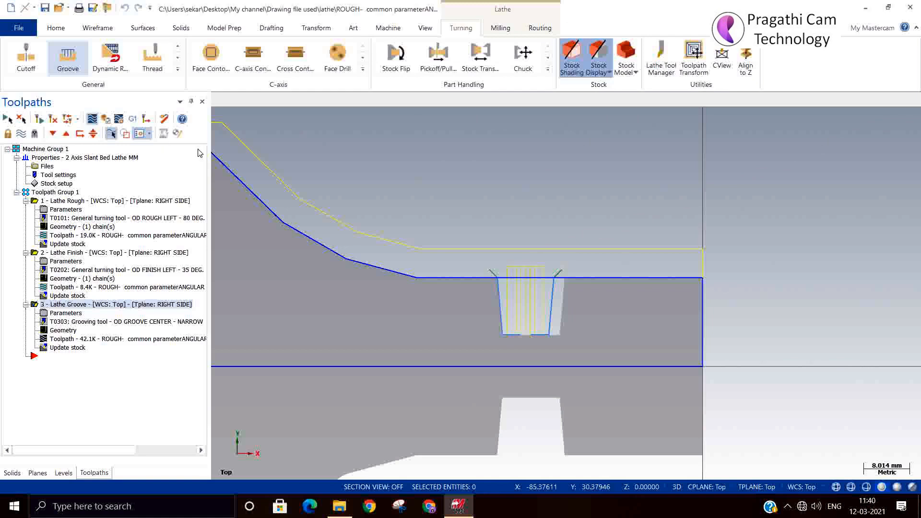
left_click(216, 99)
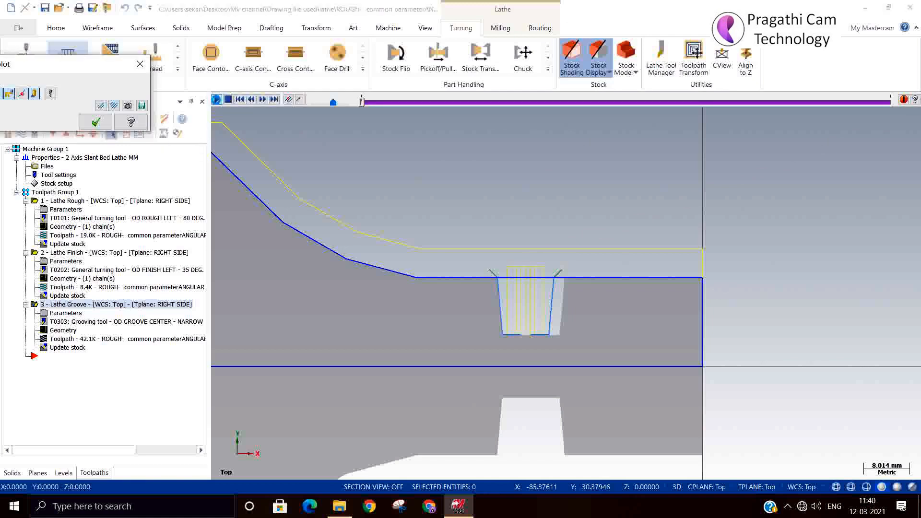
scroll(452, 475, "down", 1)
scroll(453, 475, "down", 3)
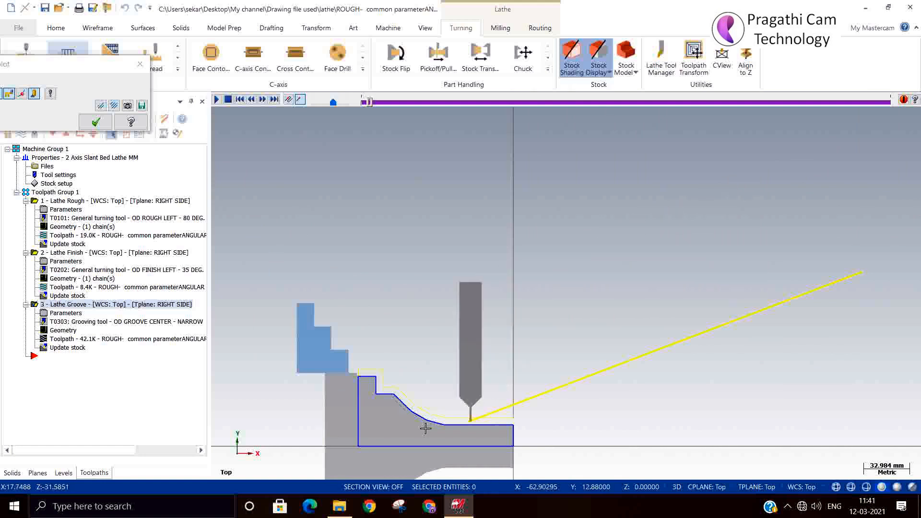
scroll(425, 427, "up", 2)
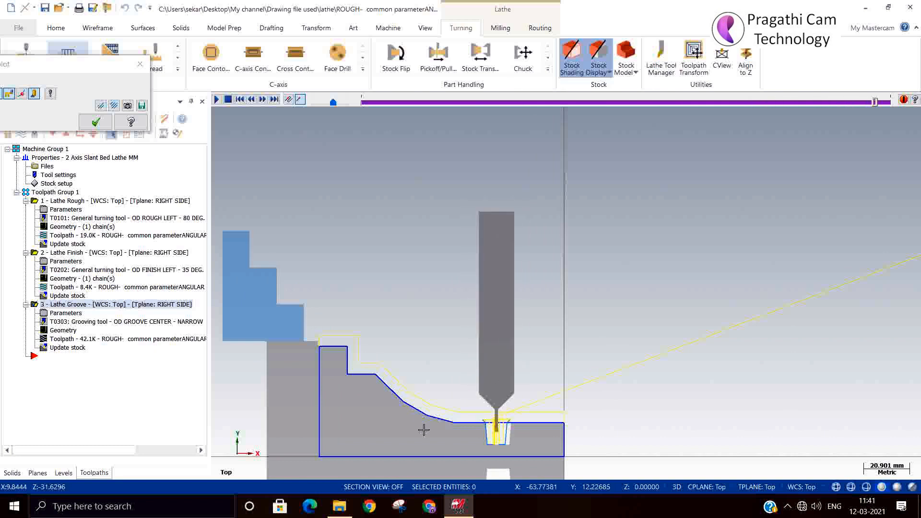
scroll(477, 257, "down", 1)
scroll(468, 439, "up", 10)
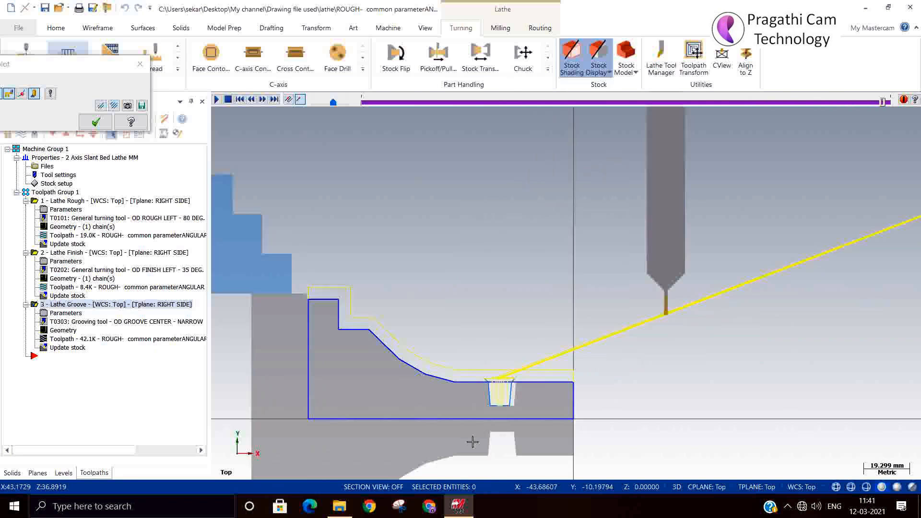
scroll(489, 320, "up", 2)
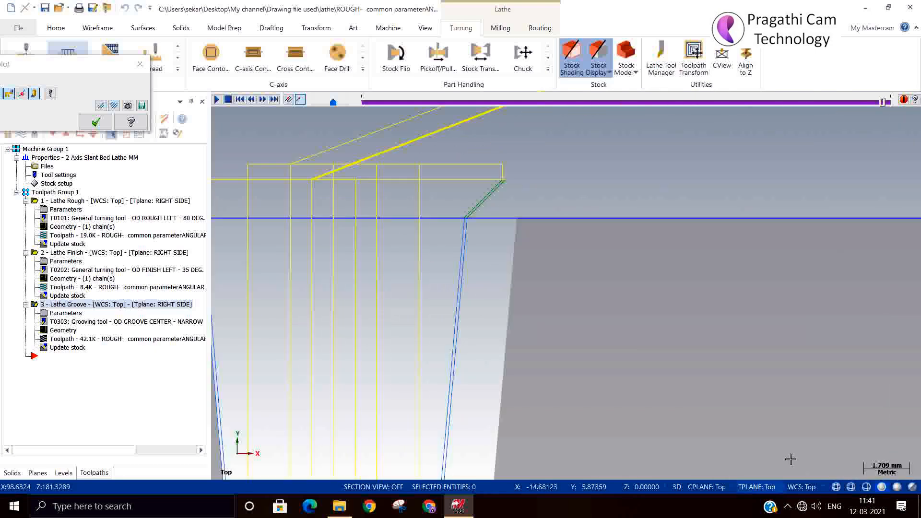
scroll(789, 456, "down", 1)
left_click(96, 122)
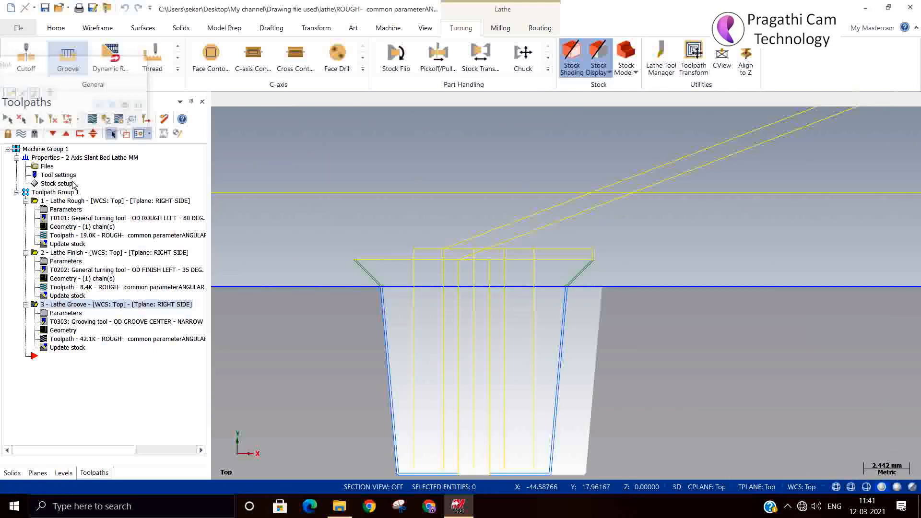
Enable tool back offset number 2 in the groove finish parameters and regenerate the toolpath to check the groove bottom.
left_click(47, 313)
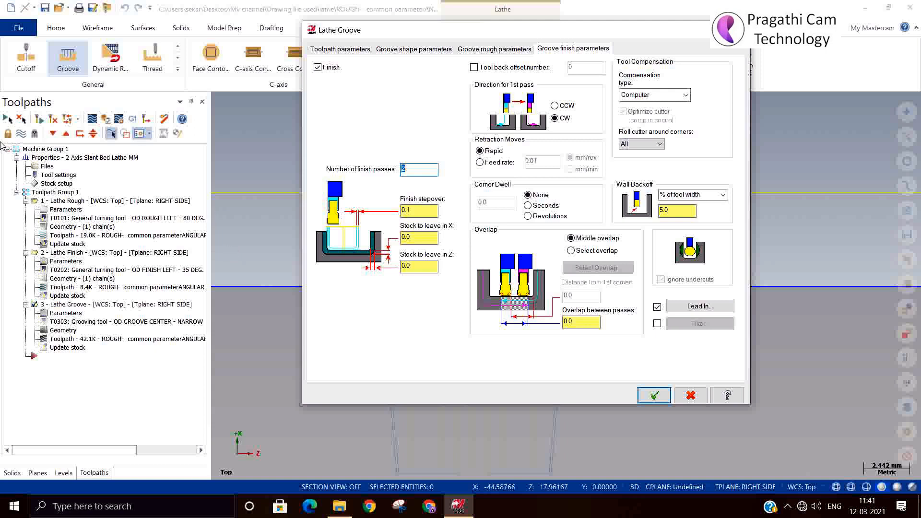
left_click(474, 69)
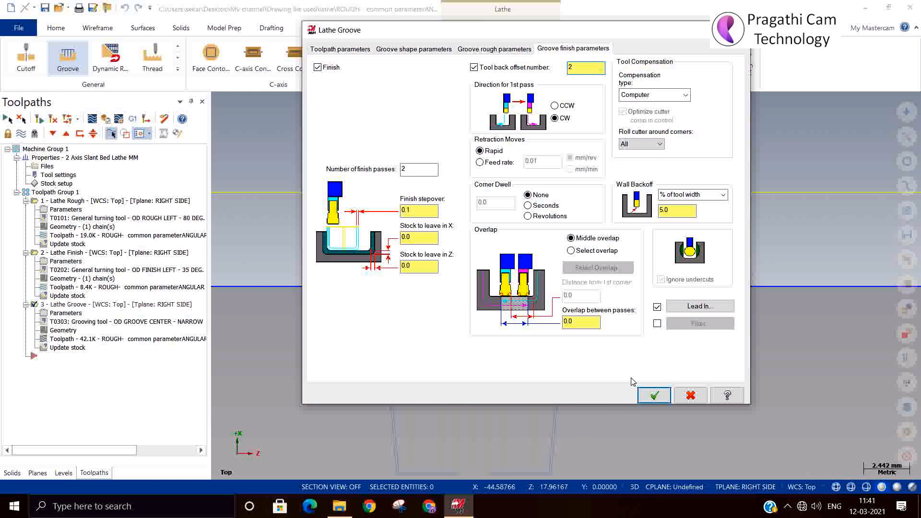
left_click(653, 395)
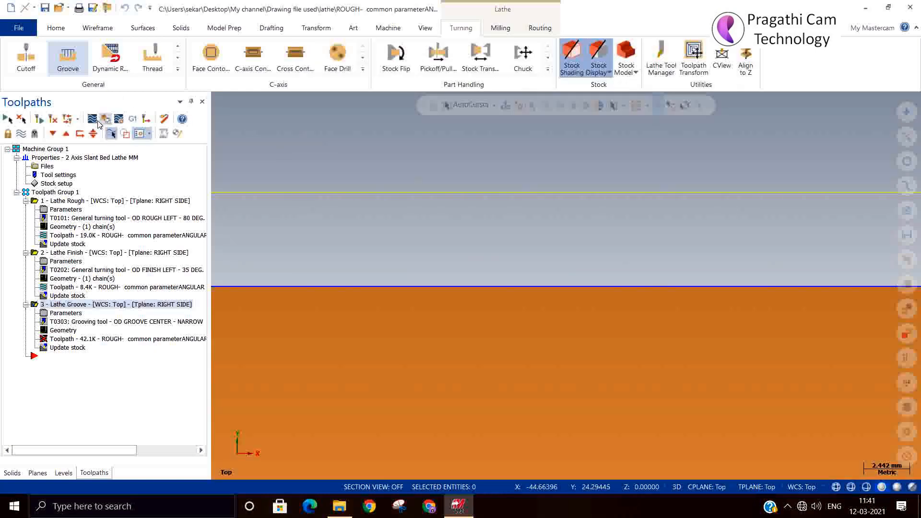
left_click(53, 119)
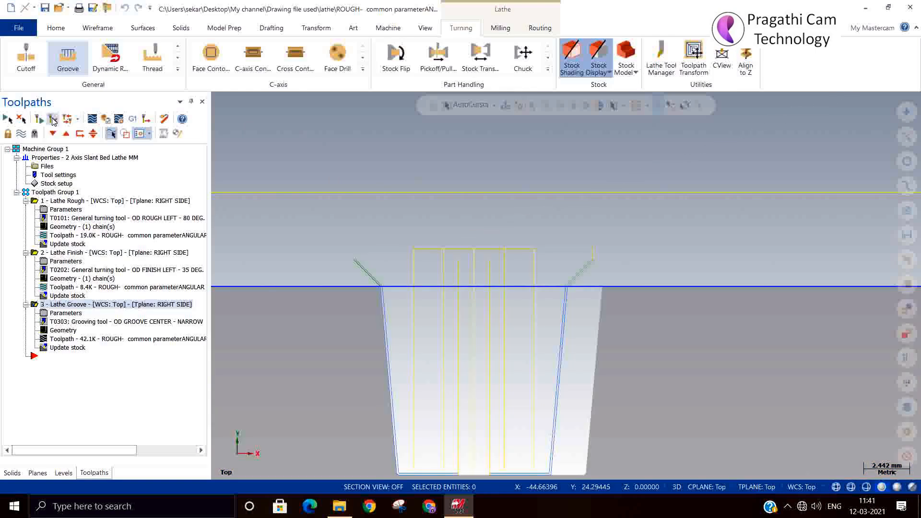
scroll(650, 249, "down", 3)
scroll(565, 360, "up", 8)
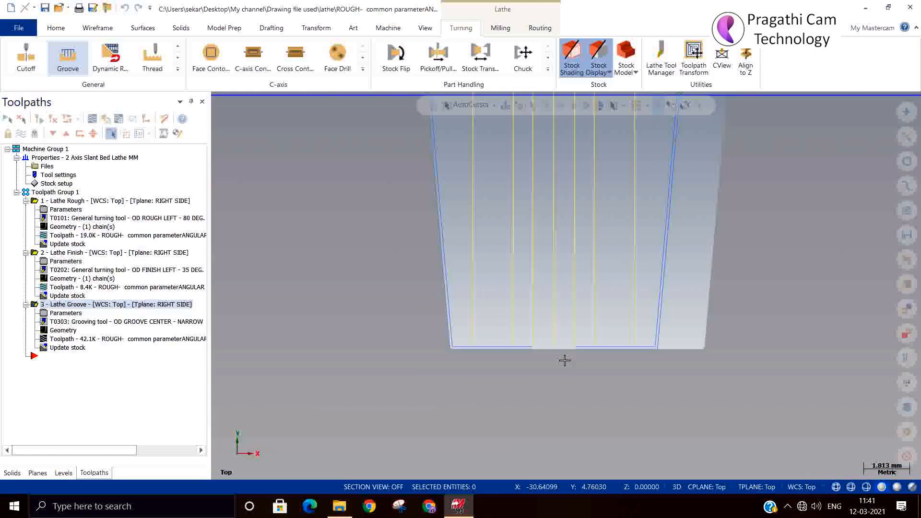
Play the backplot of the groove toolpath to examine the finish passes at the groove bottom, and close it.
scroll(587, 337, "up", 1)
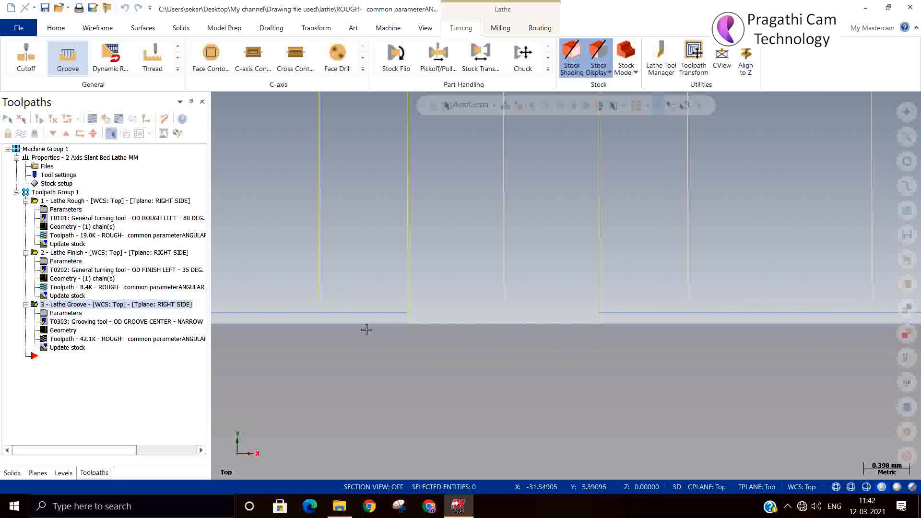
left_click(97, 119)
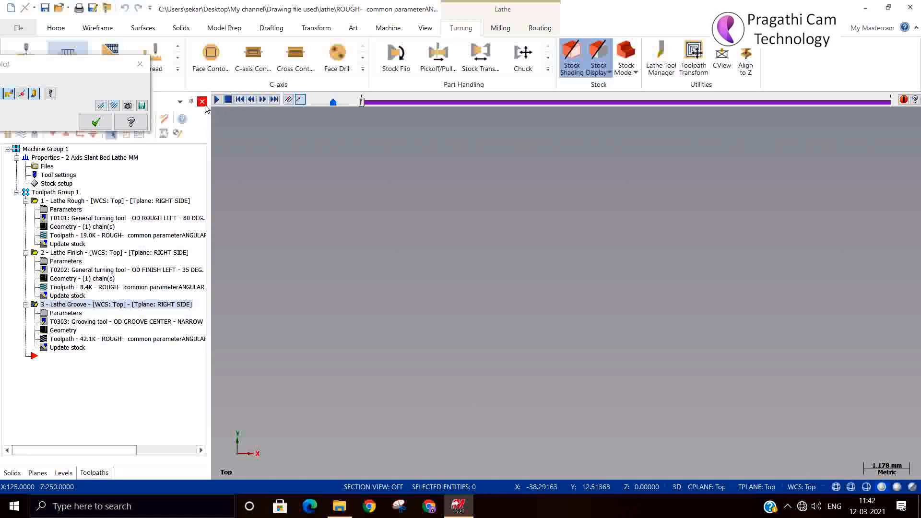
left_click(216, 102)
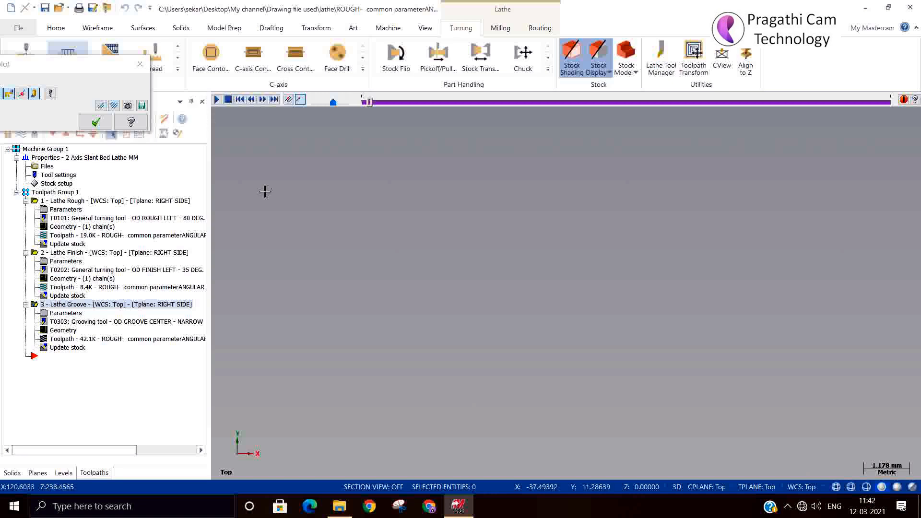
scroll(403, 282, "down", 3)
scroll(419, 284, "down", 1)
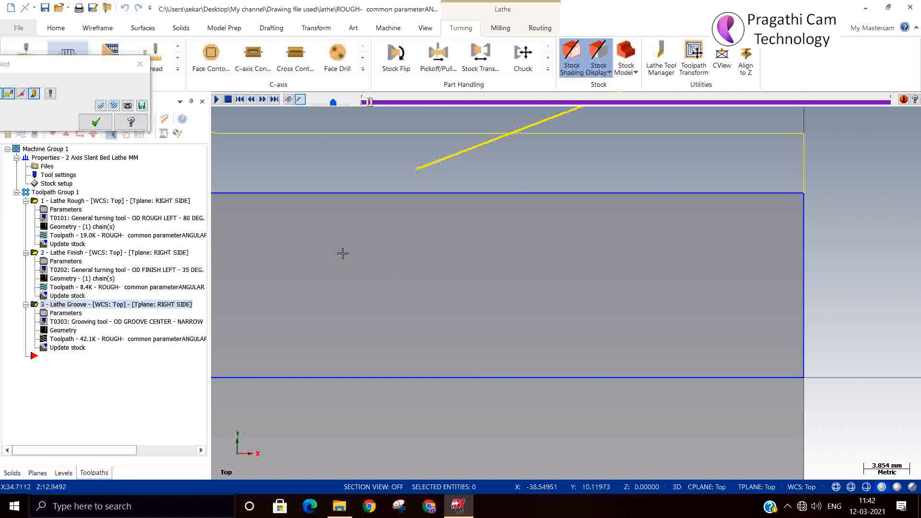
scroll(628, 380, "down", 1)
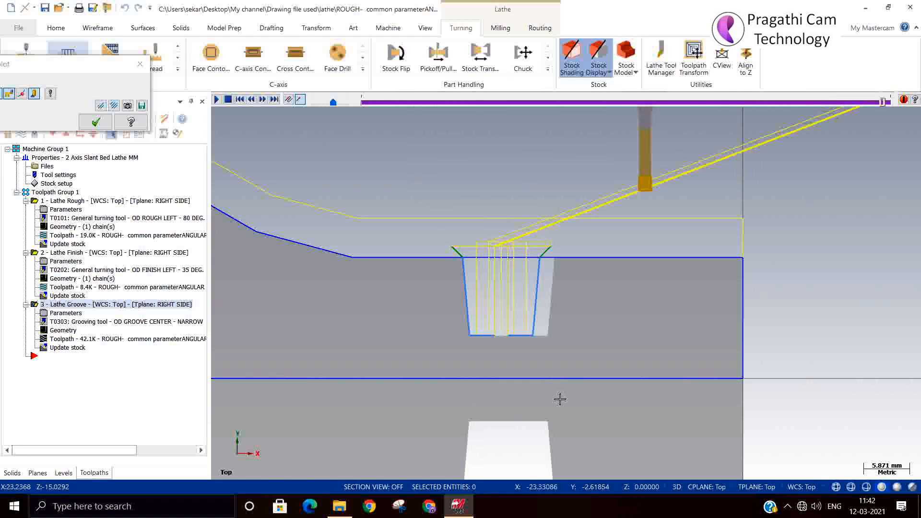
scroll(560, 399, "up", 1)
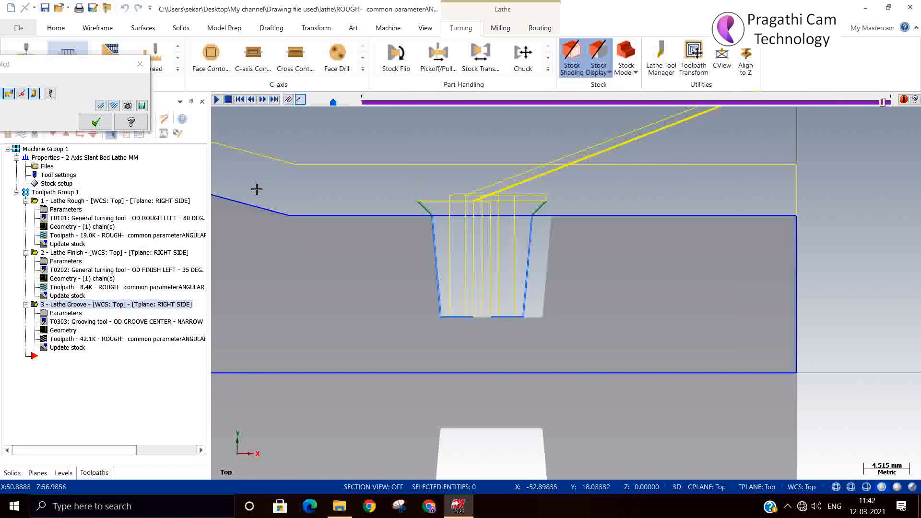
left_click(96, 122)
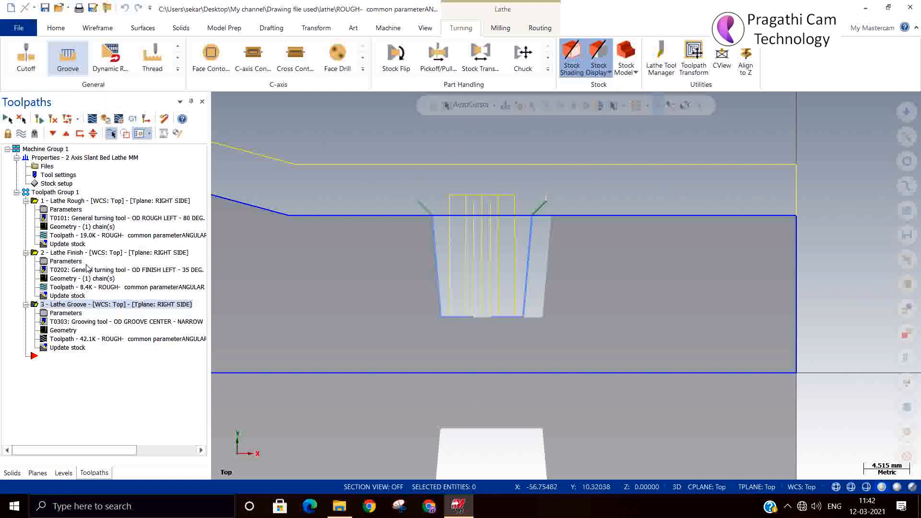
Set the direction for the first finish pass to CCW in the groove finish parameters.
left_click(56, 313)
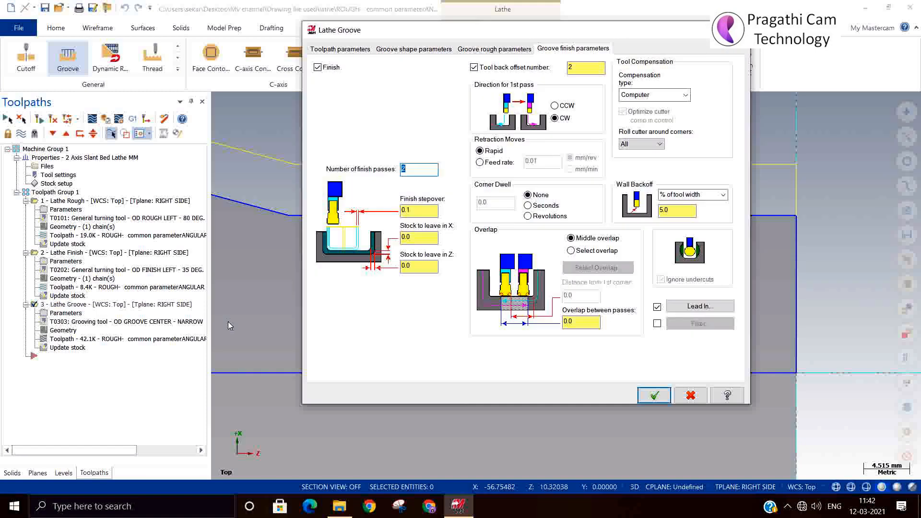
left_click(554, 118)
left_click(562, 110)
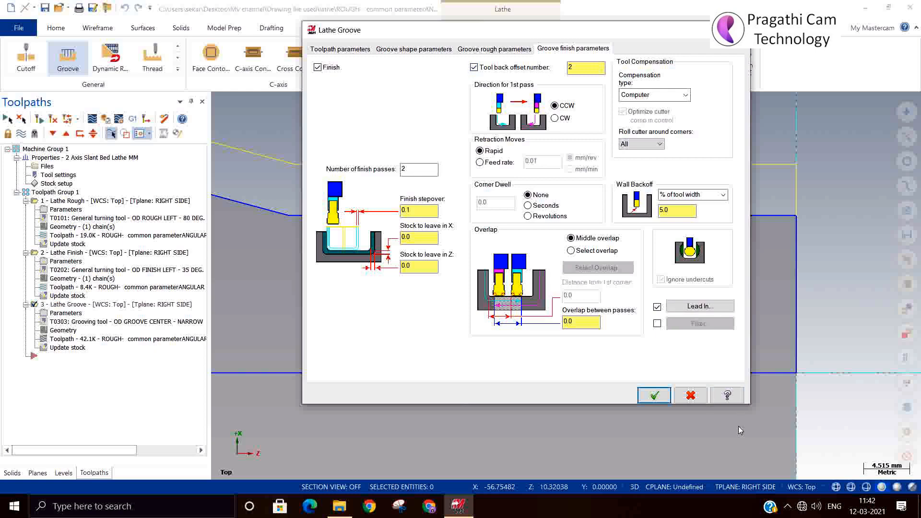
Open the Groove Finish Parameters help page, read the descriptions of the finish options against the dialog, and close the page.
left_click(727, 395)
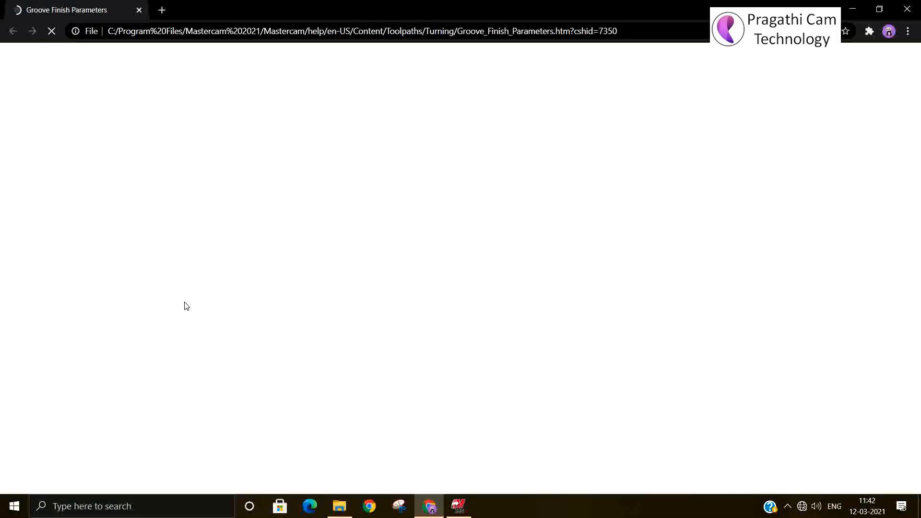
left_click(158, 302)
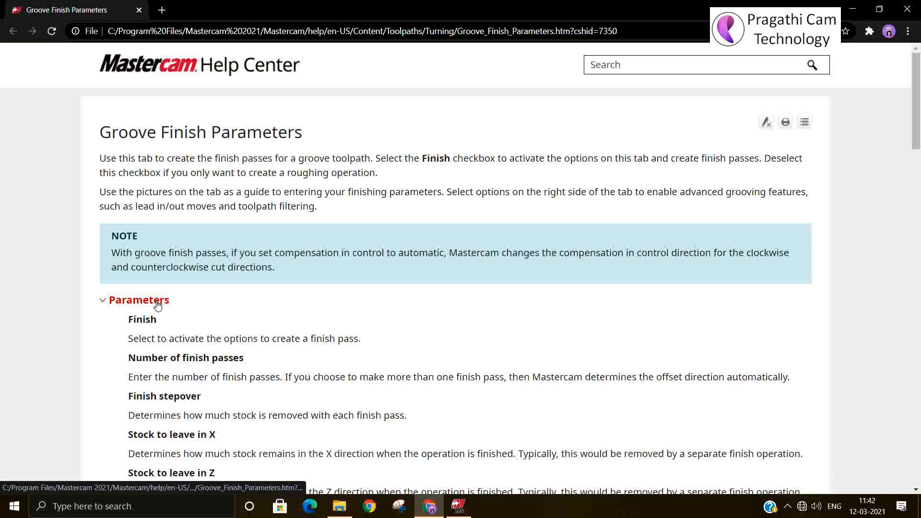
scroll(293, 374, "down", 2)
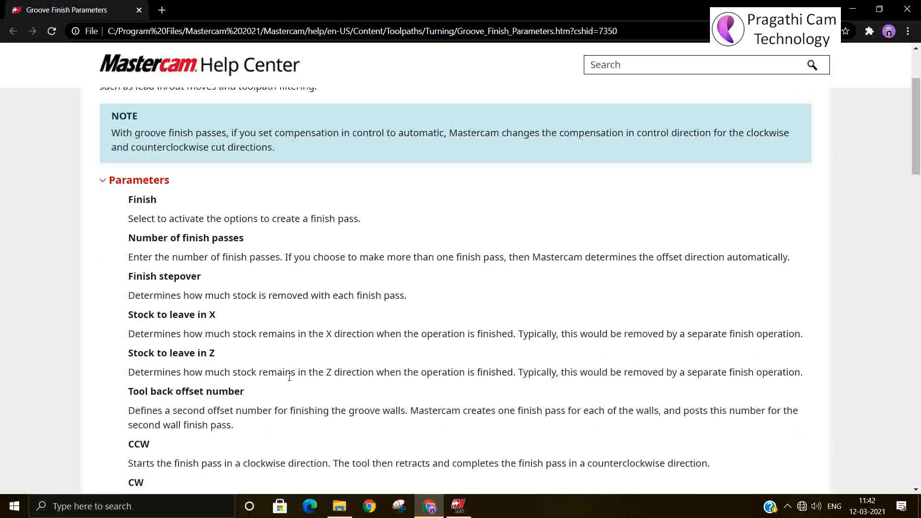
scroll(289, 378, "down", 2)
scroll(288, 378, "down", 3)
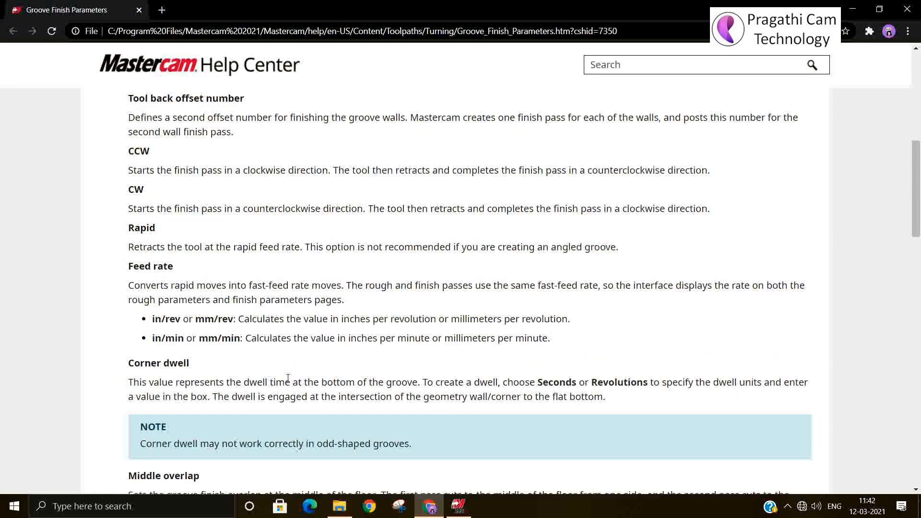
scroll(286, 380, "down", 2)
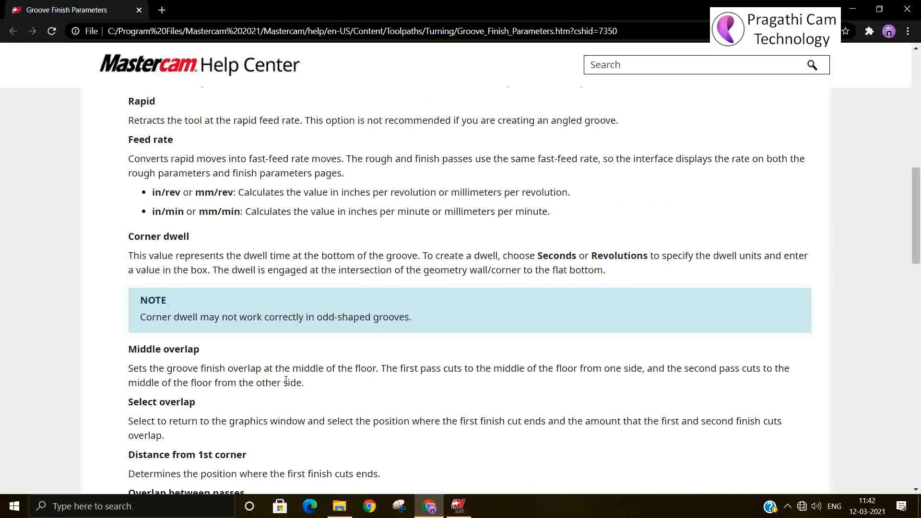
scroll(286, 382, "down", 1)
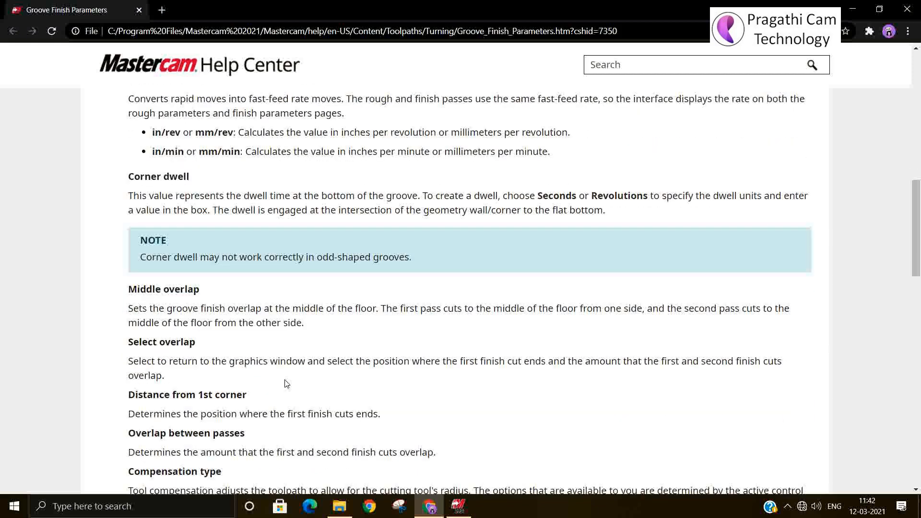
scroll(286, 384, "down", 2)
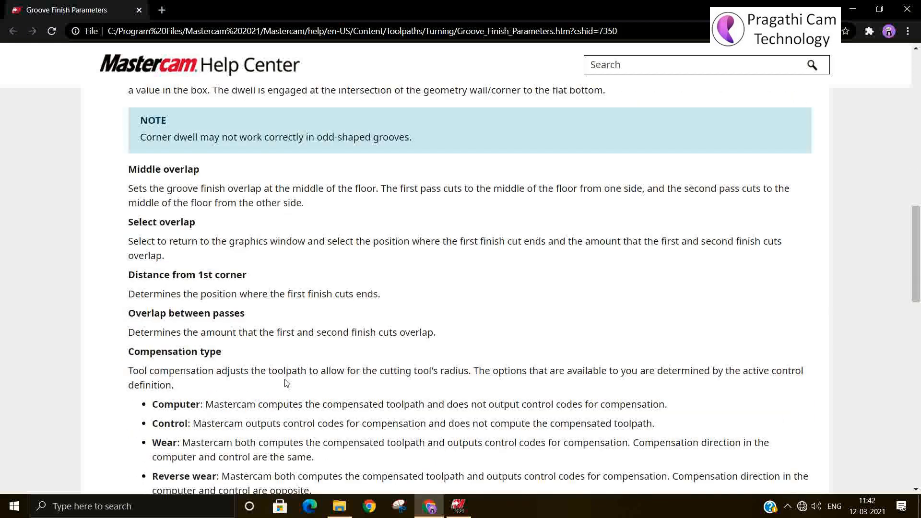
scroll(286, 382, "down", 3)
scroll(286, 378, "down", 2)
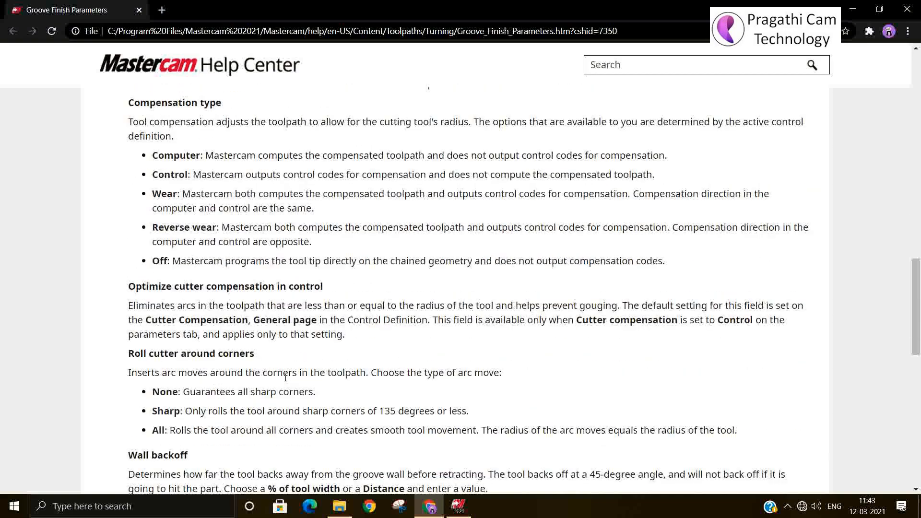
scroll(286, 378, "down", 2)
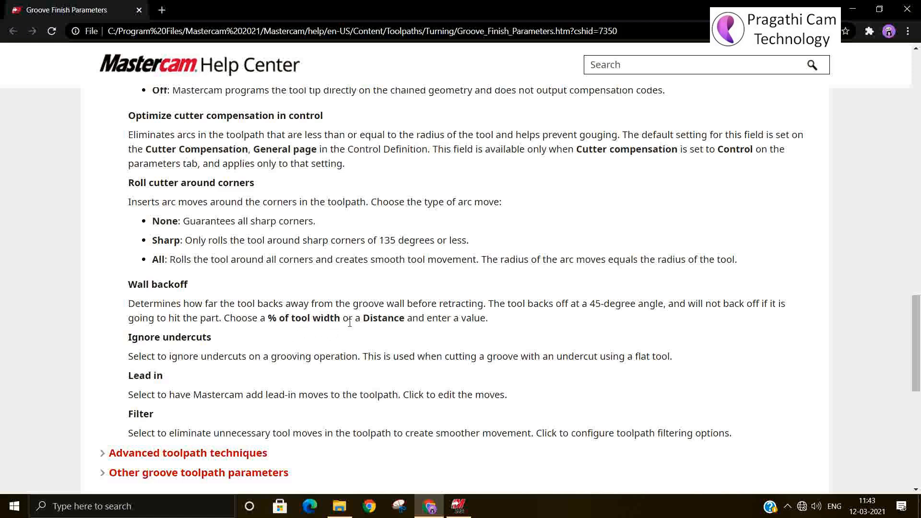
scroll(374, 331, "up", 3)
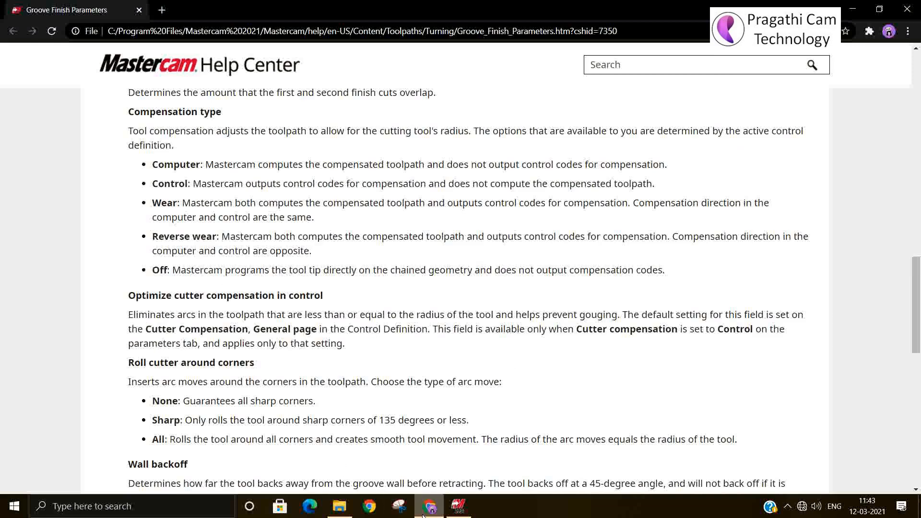
mouse_move(426, 514)
left_click(459, 508)
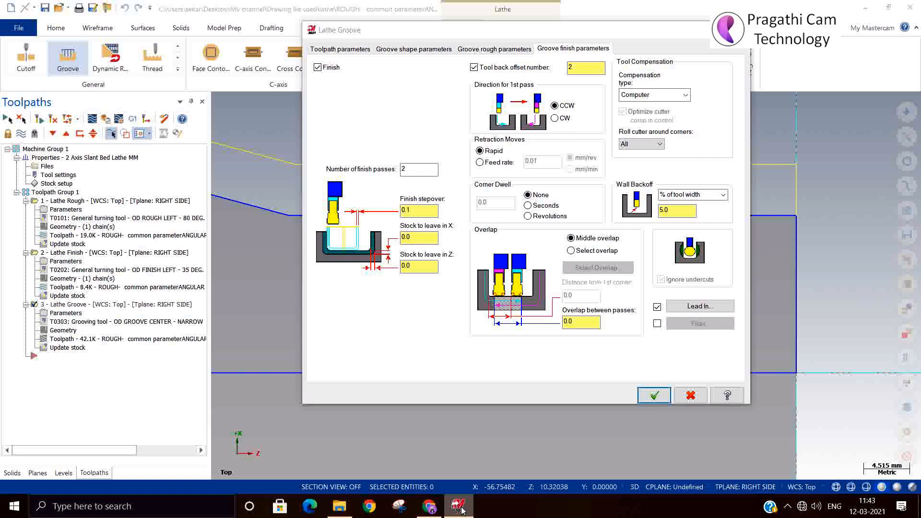
left_click(436, 512)
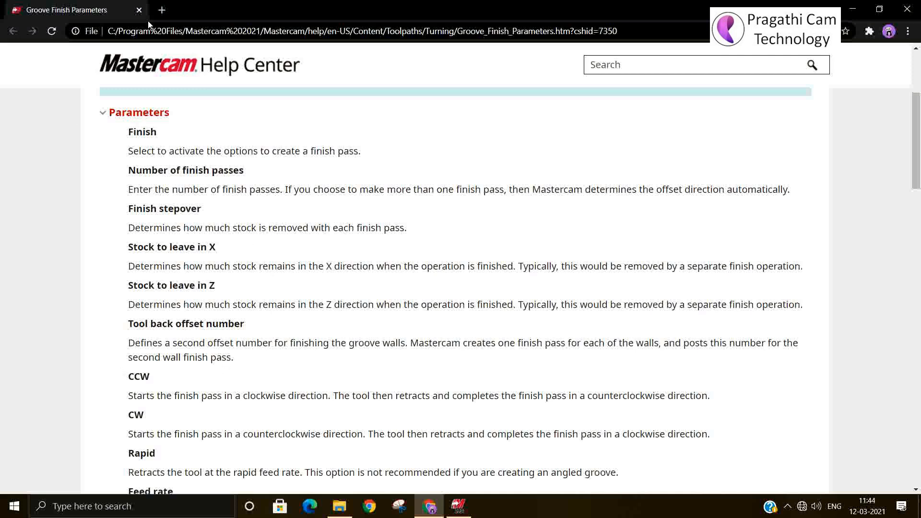
left_click(139, 10)
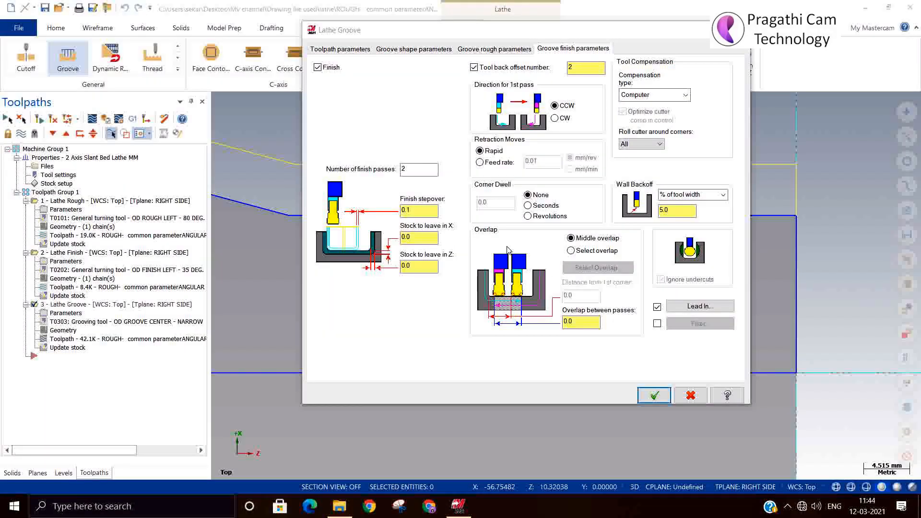
Set the corner dwell to 0.1 seconds and the overlap between passes to 2.0 for the groove finish.
left_click(529, 205)
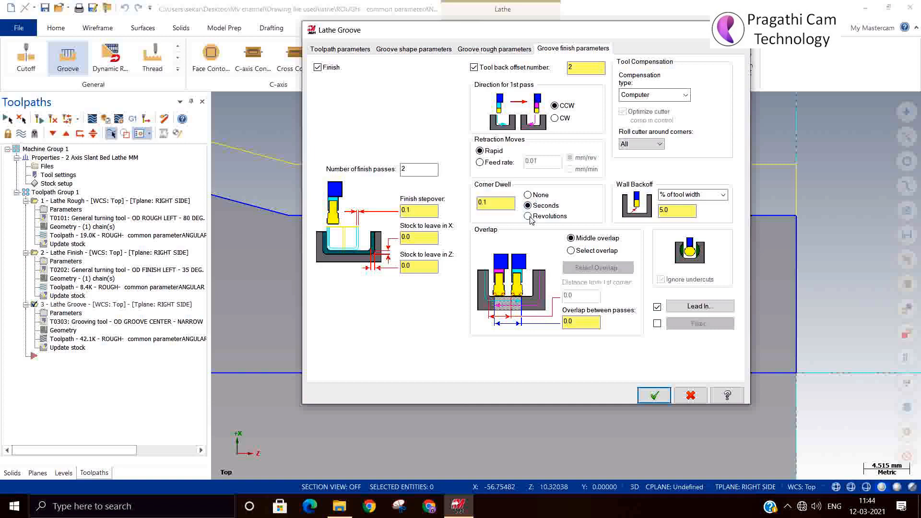
left_click(528, 216)
left_click(527, 205)
double_click(571, 321)
type("2")
Try the Select overlap option by picking the first cut's endpoint on the groove floor.
left_click(586, 252)
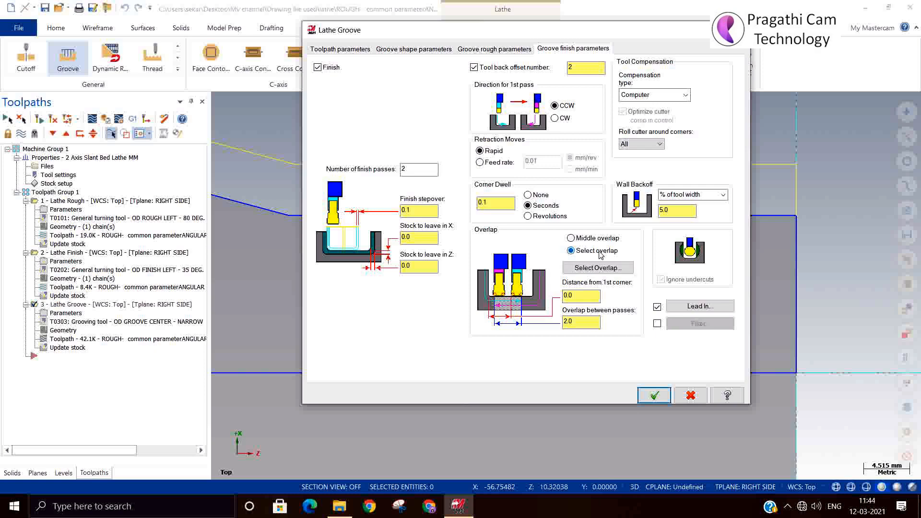
left_click(597, 271)
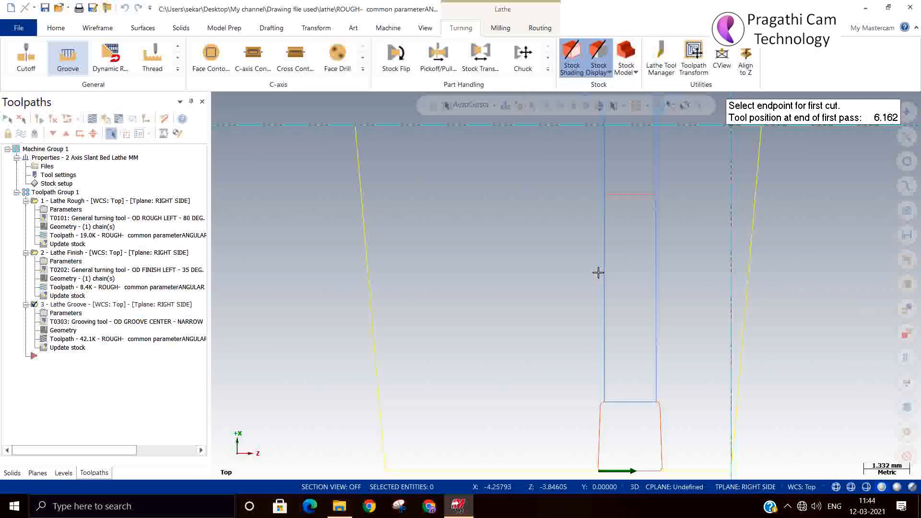
scroll(530, 218, "down", 1)
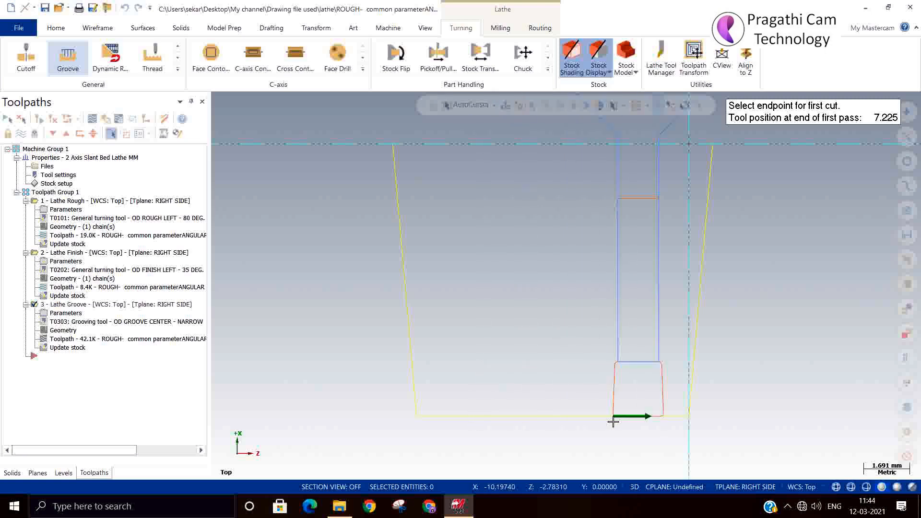
left_click(613, 421)
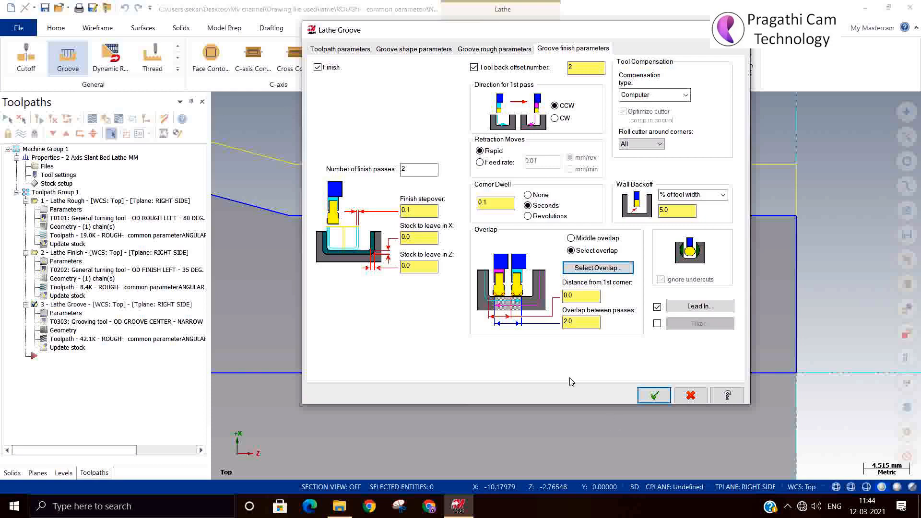
Switch the finish overlap back to Middle overlap, accept the groove parameters and regenerate the toolpath.
left_click(571, 238)
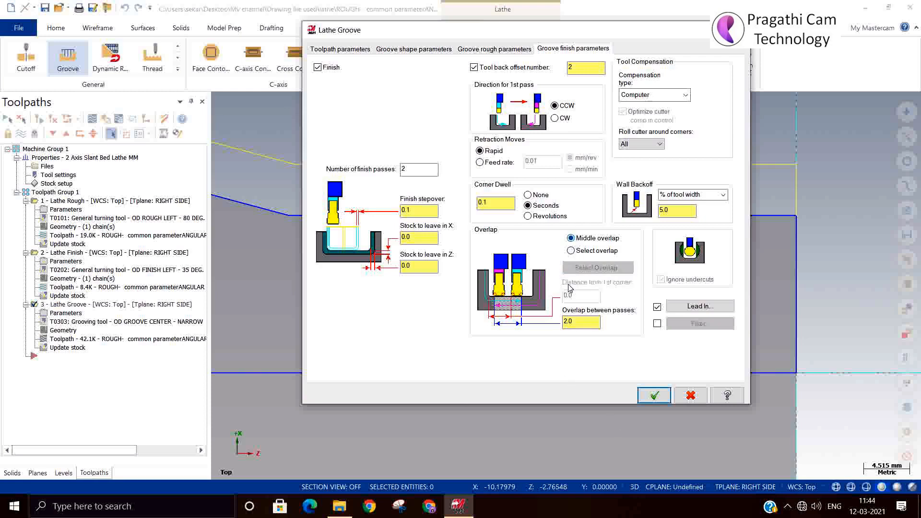
left_click(653, 394)
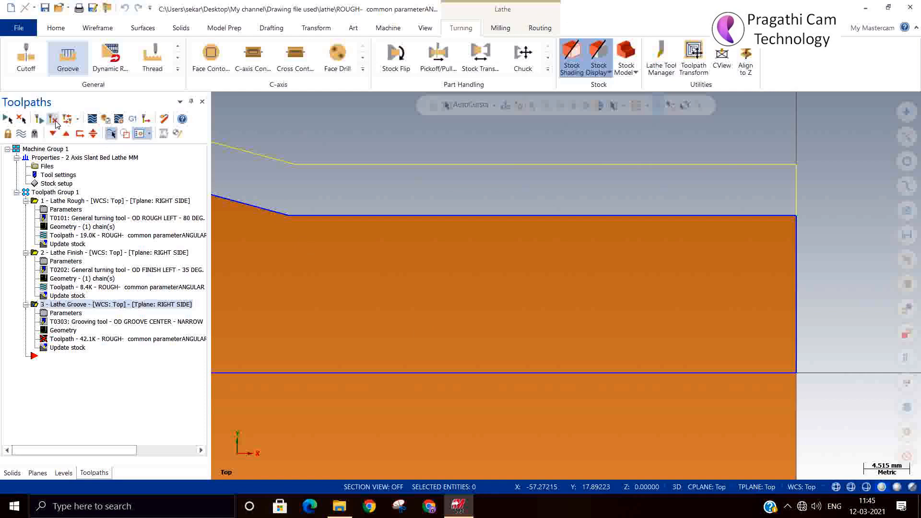
left_click(54, 121)
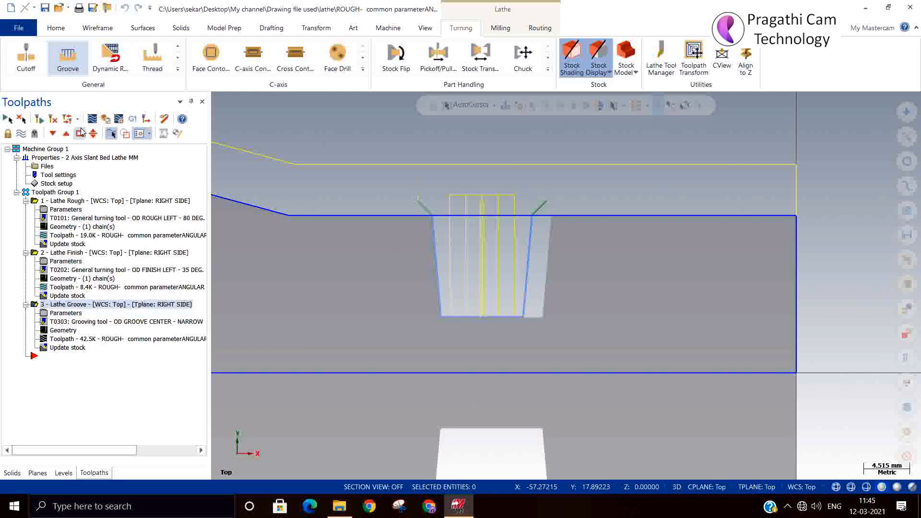
Backplot the lathe groove toolpath, examine the finish passes at the groove floor and wall, and close the backplot.
left_click(92, 119)
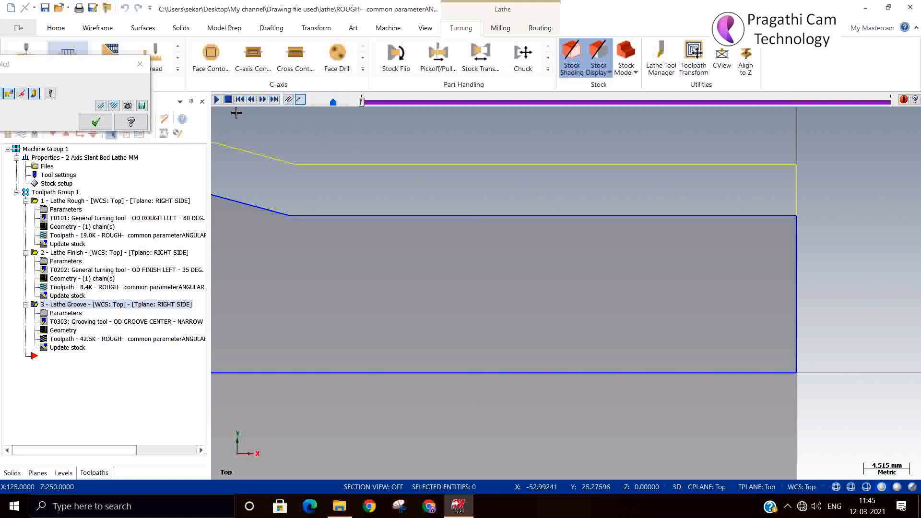
scroll(403, 273, "down", 2)
scroll(486, 389, "down", 2)
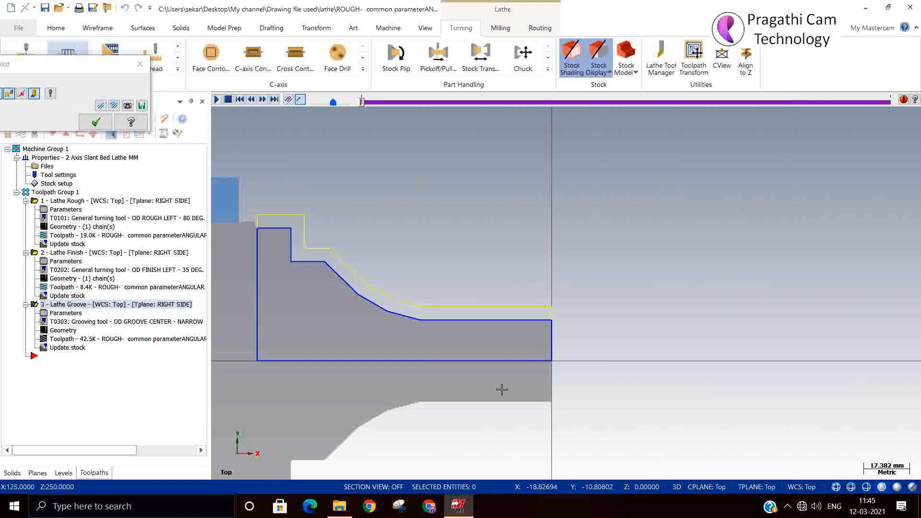
left_click(216, 99)
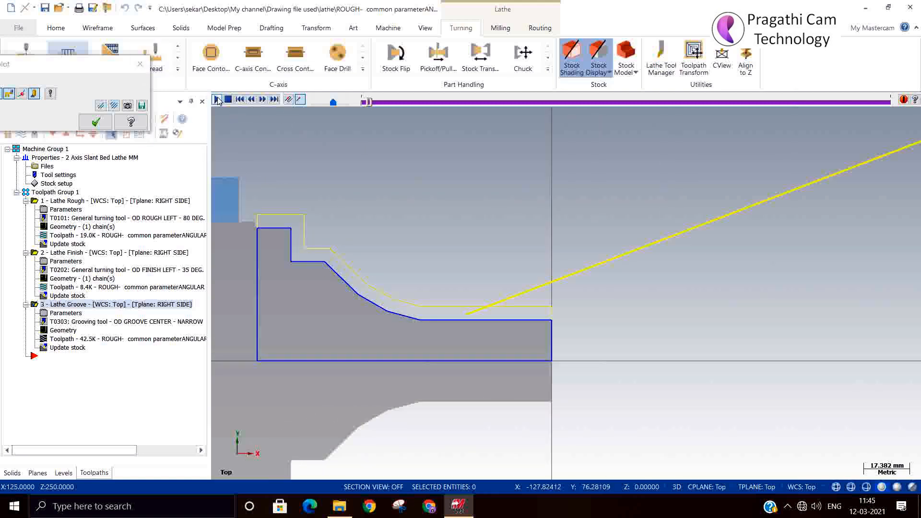
scroll(323, 349, "up", 1)
scroll(323, 349, "down", 5)
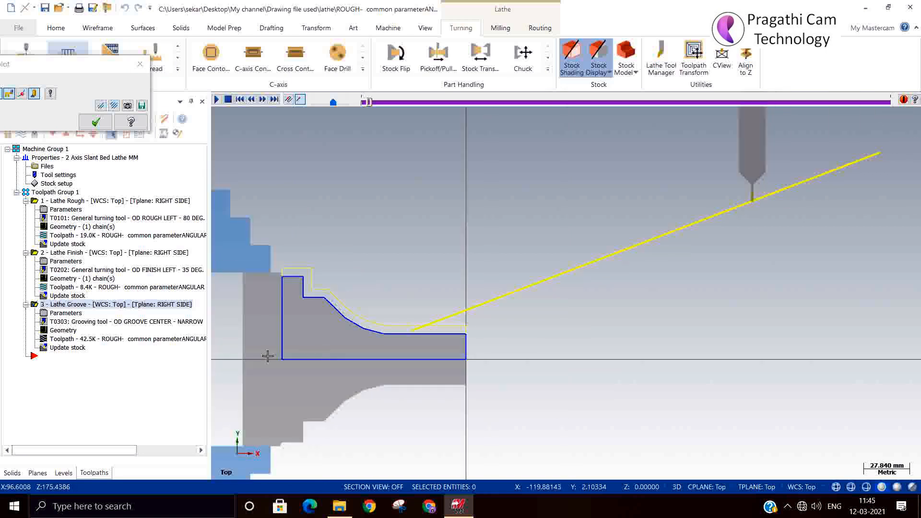
scroll(318, 362, "up", 4)
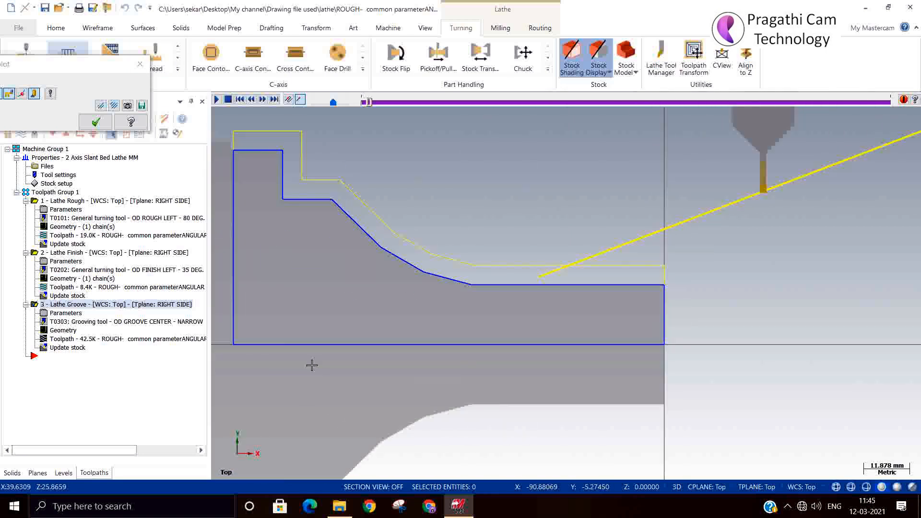
scroll(312, 364, "up", 2)
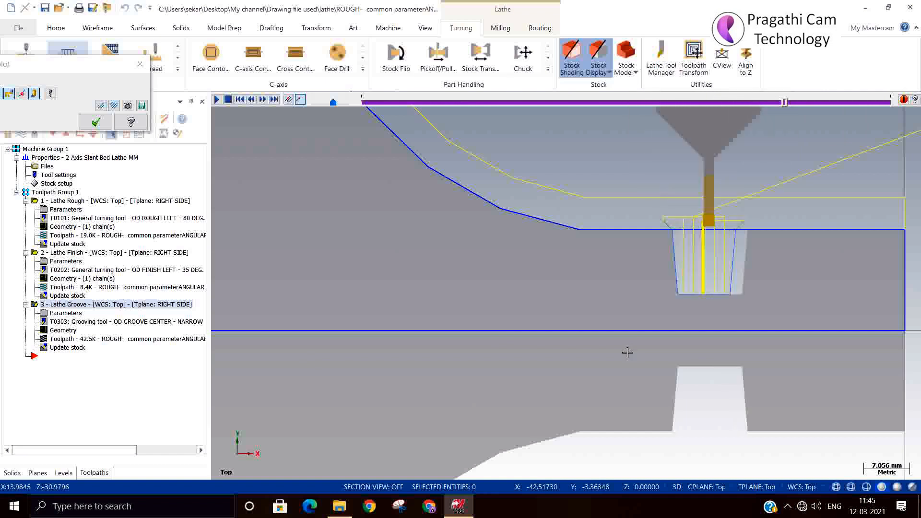
scroll(765, 365, "up", 2)
scroll(666, 273, "up", 10)
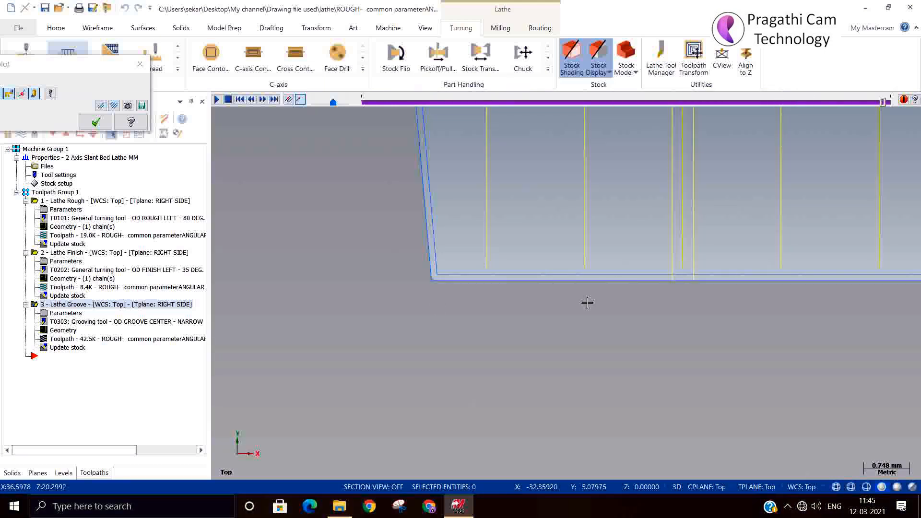
left_click(96, 122)
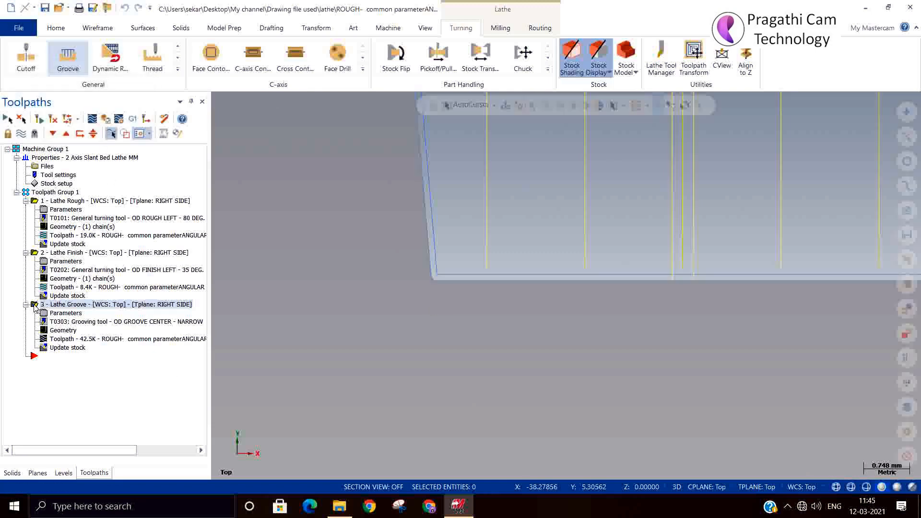
Reopen the Lathe Groove parameters and review the shape, rough and finish settings.
left_click(52, 312)
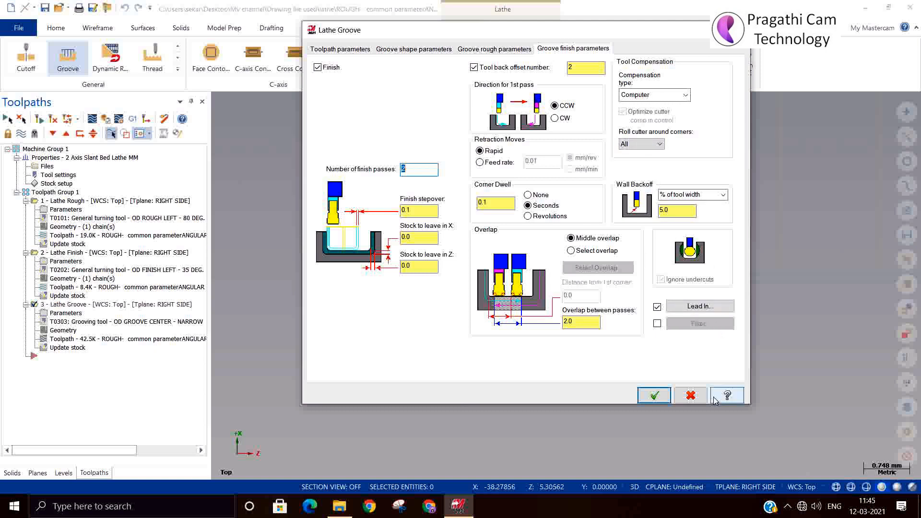
left_click(511, 50)
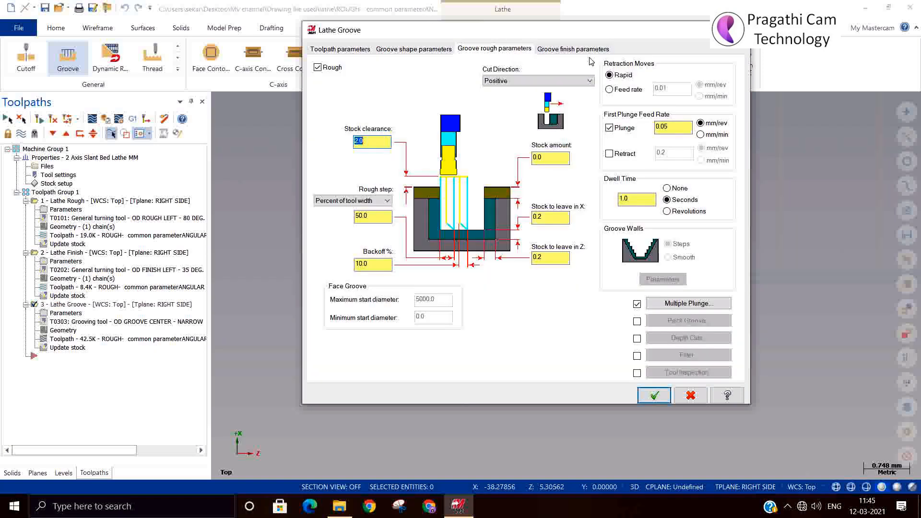
left_click(573, 49)
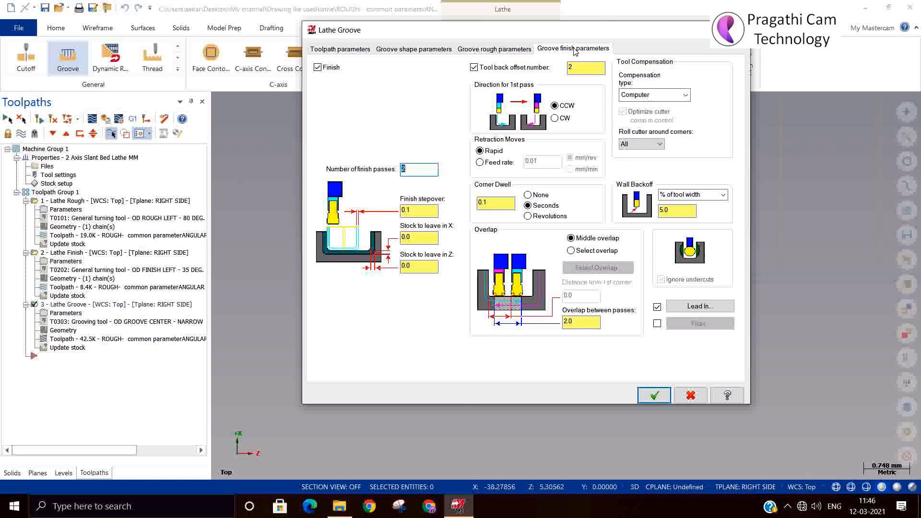
left_click(412, 49)
left_click(521, 53)
left_click(559, 52)
left_click(492, 53)
left_click(561, 50)
left_click(494, 50)
left_click(561, 50)
left_click(518, 51)
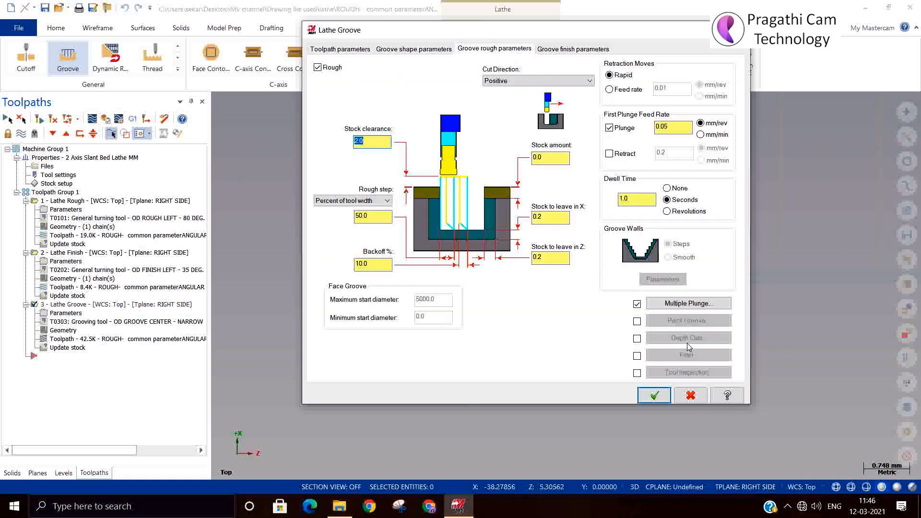
Enable Depth Cuts and Peck Groove for the groove roughing, check the finish settings and accept the parameters.
left_click(637, 338)
left_click(637, 322)
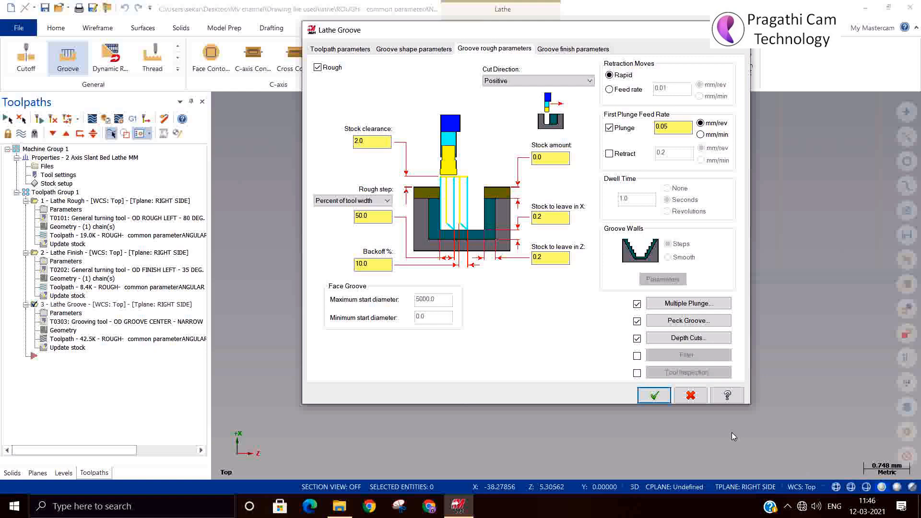
left_click(557, 49)
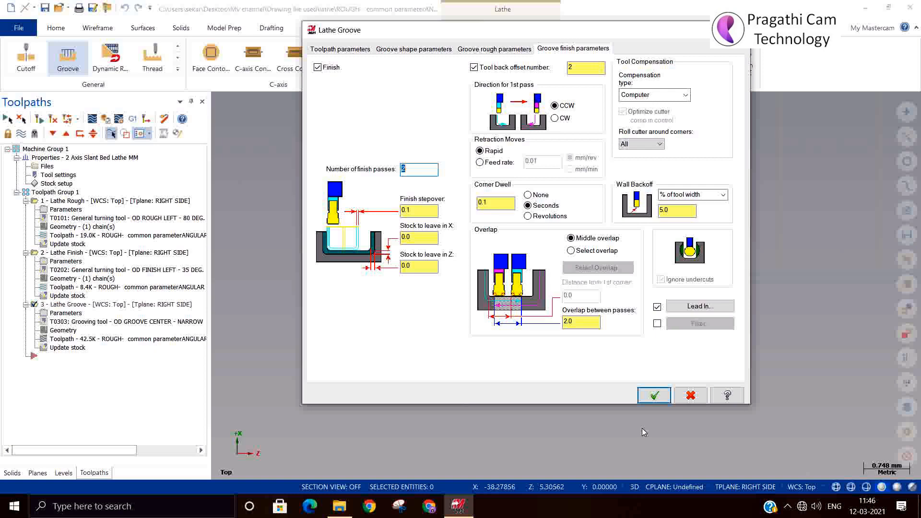
left_click(654, 395)
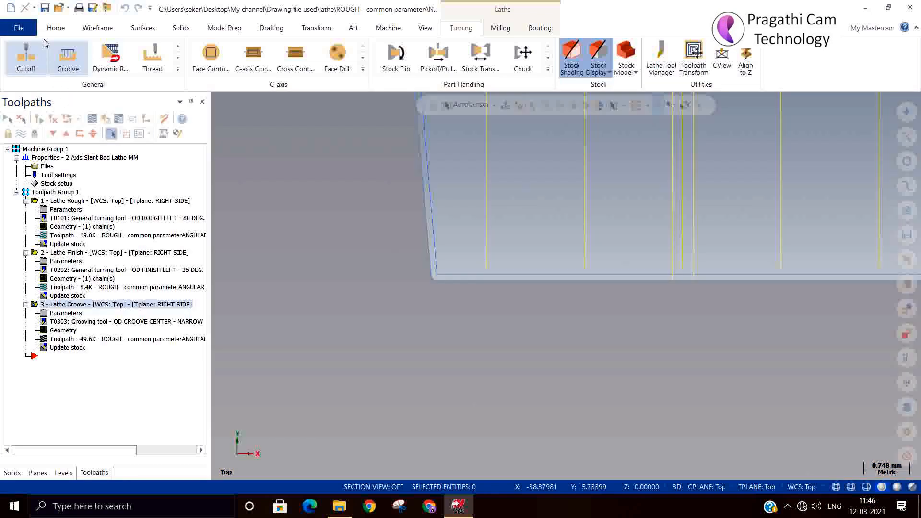
Open the file PROJECT 2.MCX-7 without saving the changes to the current part.
left_click(59, 7)
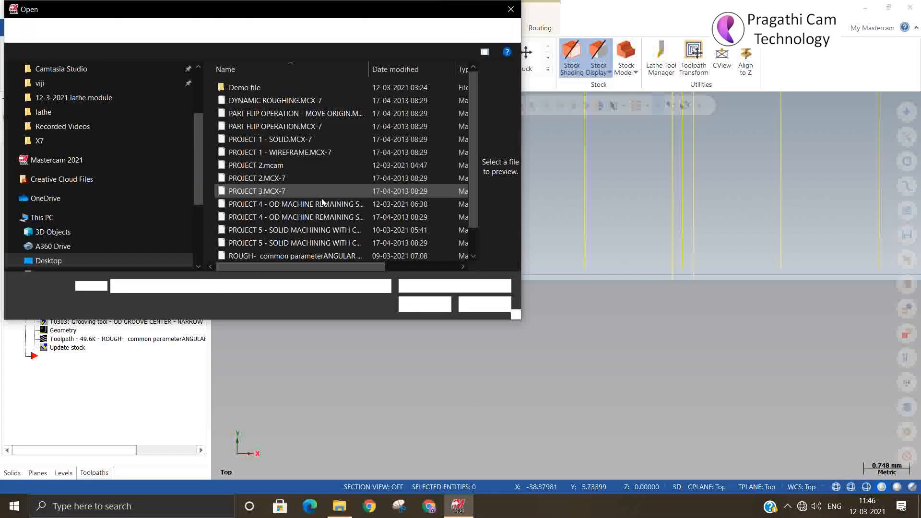
left_click(269, 182)
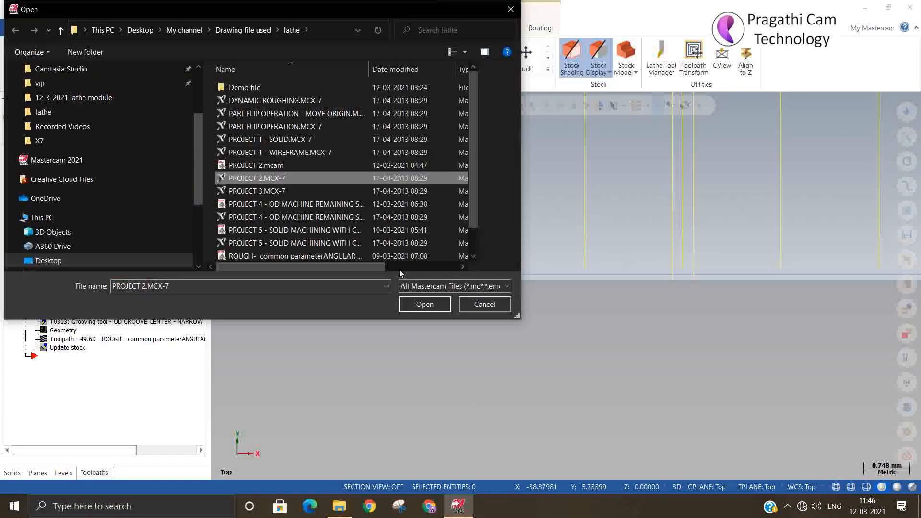
left_click(415, 304)
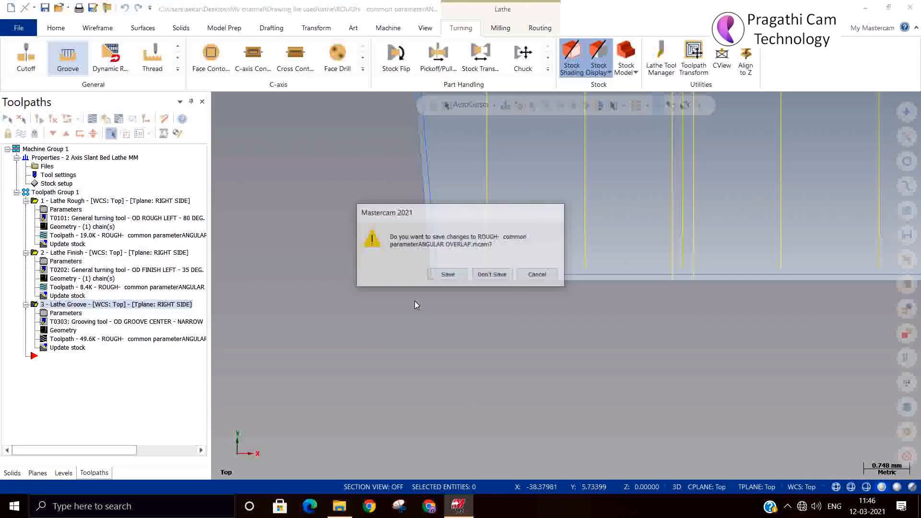
left_click(492, 275)
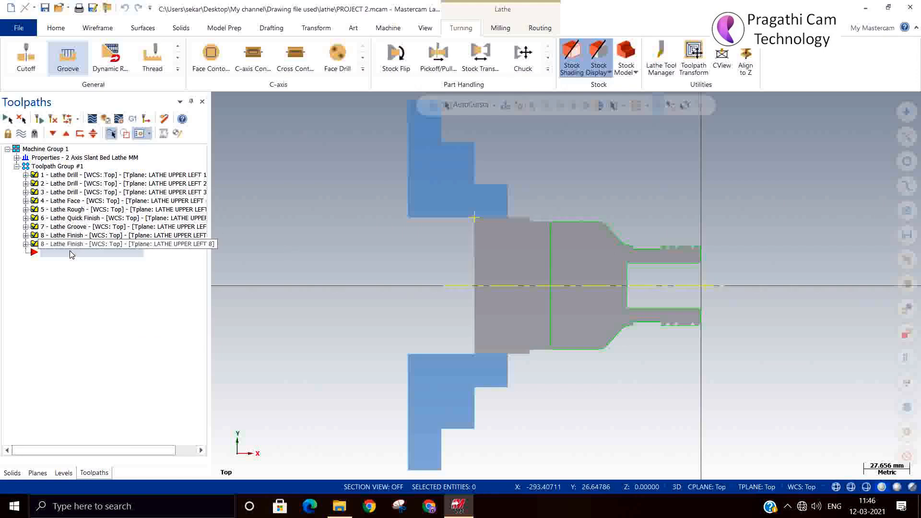
Open the parameters of operation 7, Lathe Groove, review its tool, shape, rough and finish settings, and close the dialog.
double_click(46, 227)
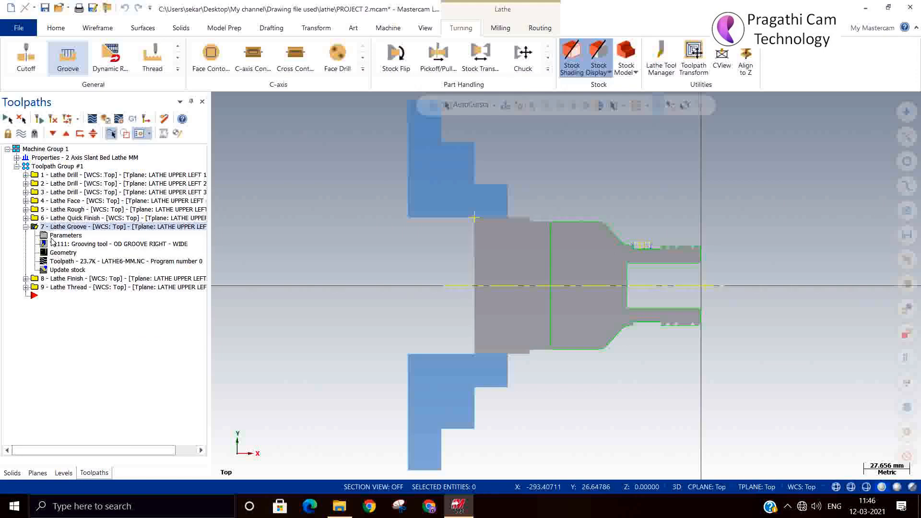
left_click(57, 236)
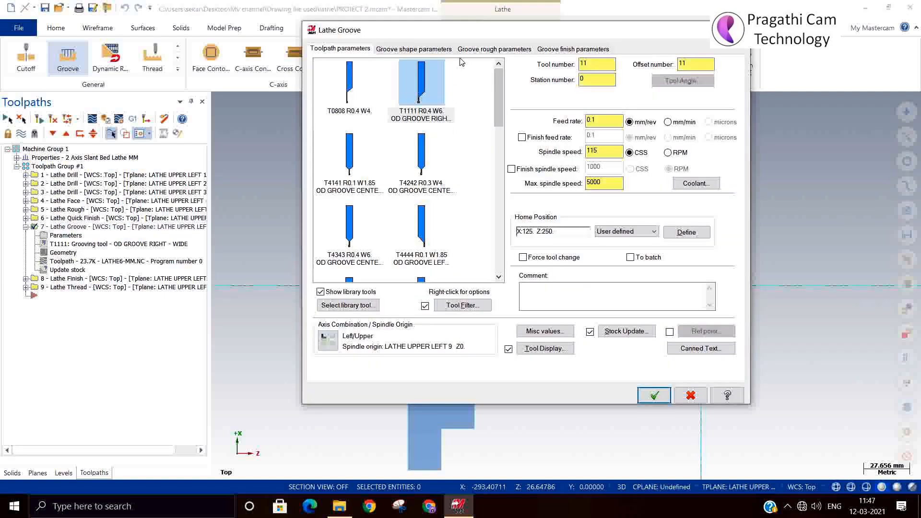
left_click(482, 49)
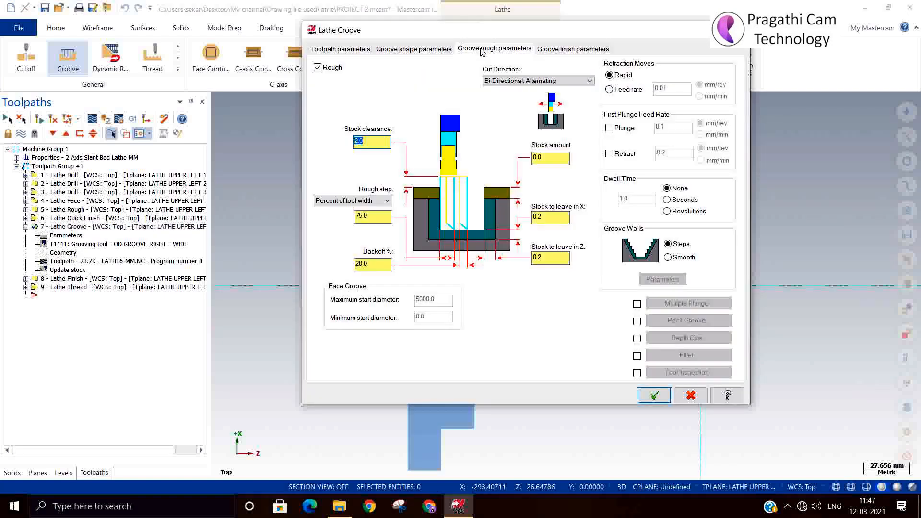
left_click(424, 51)
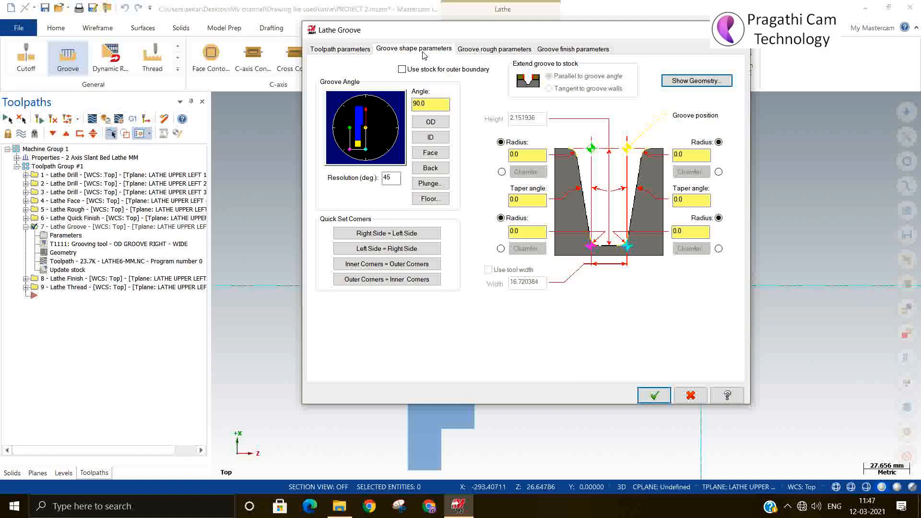
left_click(472, 50)
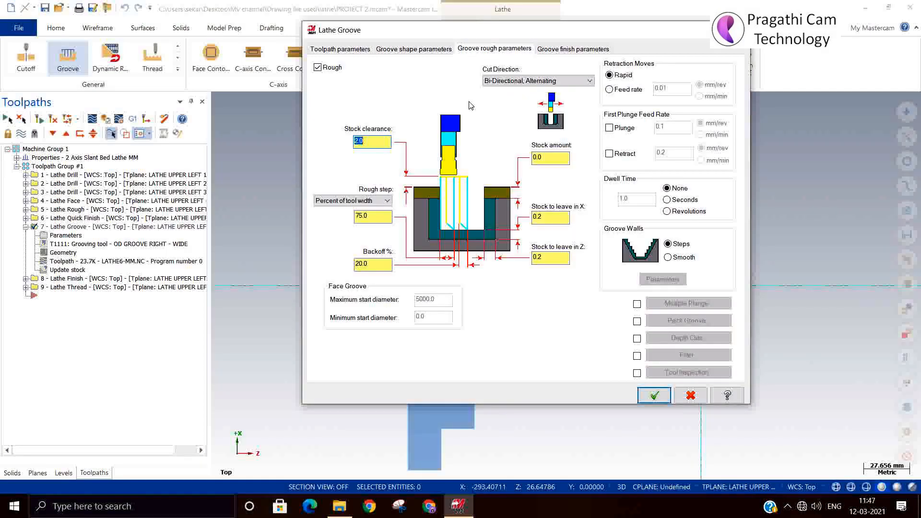
left_click(559, 53)
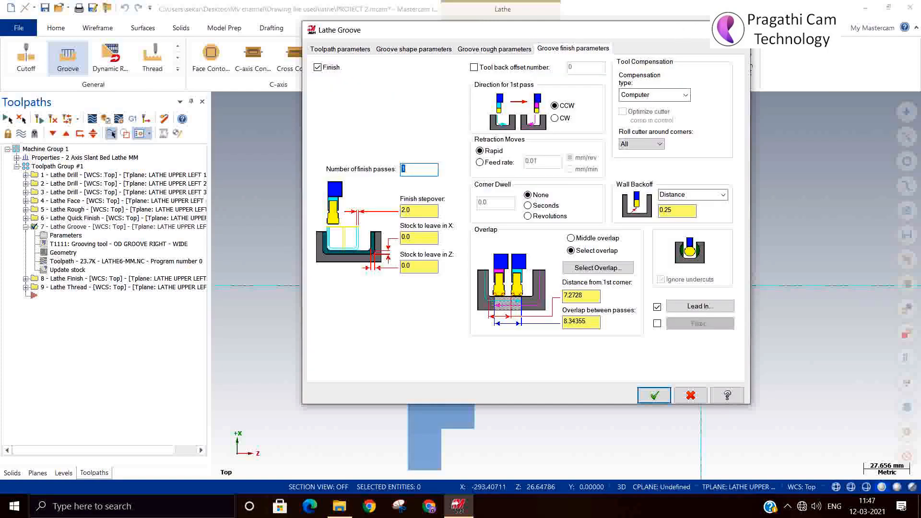
left_click(739, 30)
Inspect the operation 7 groove toolpath close up on the part and collapse the operation's details.
left_click(195, 324)
scroll(607, 252, "up", 2)
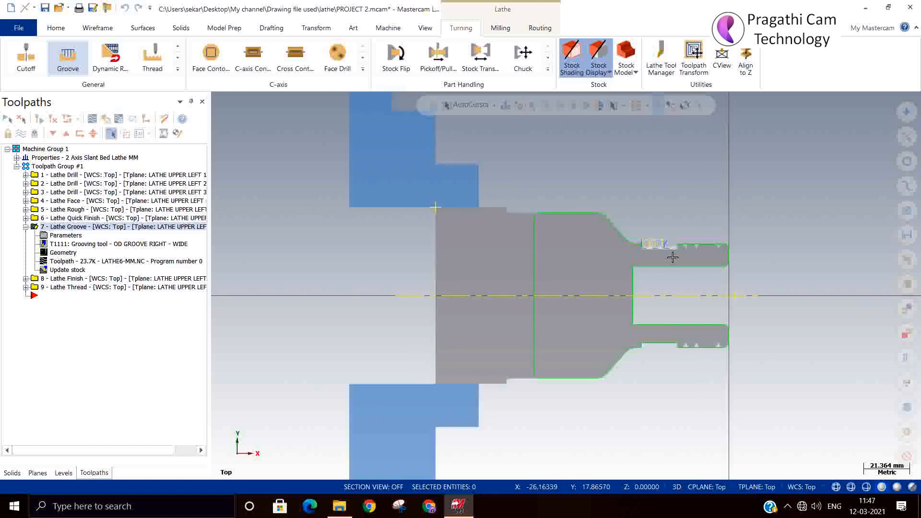
scroll(673, 258, "up", 5)
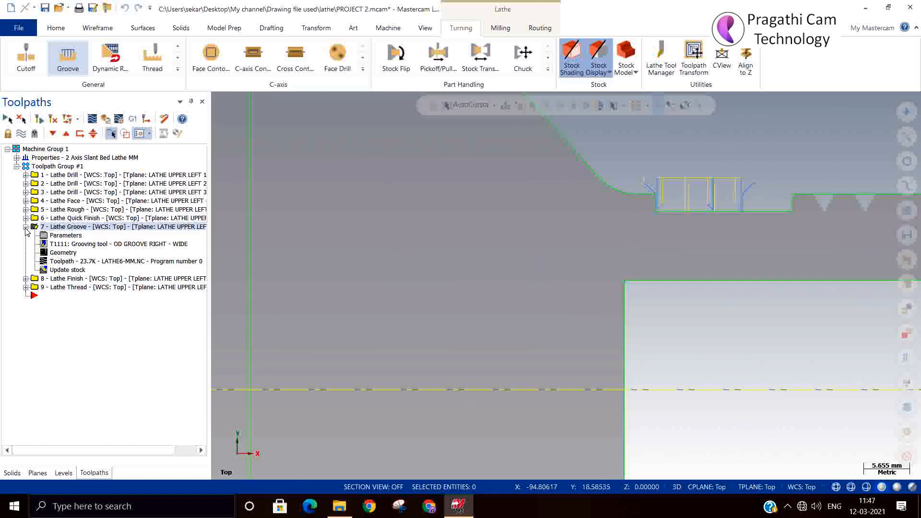
left_click(26, 227)
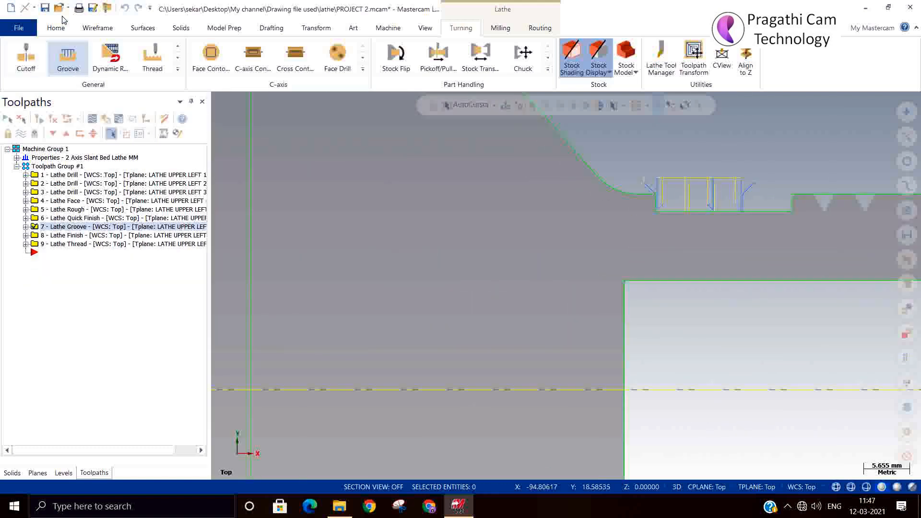